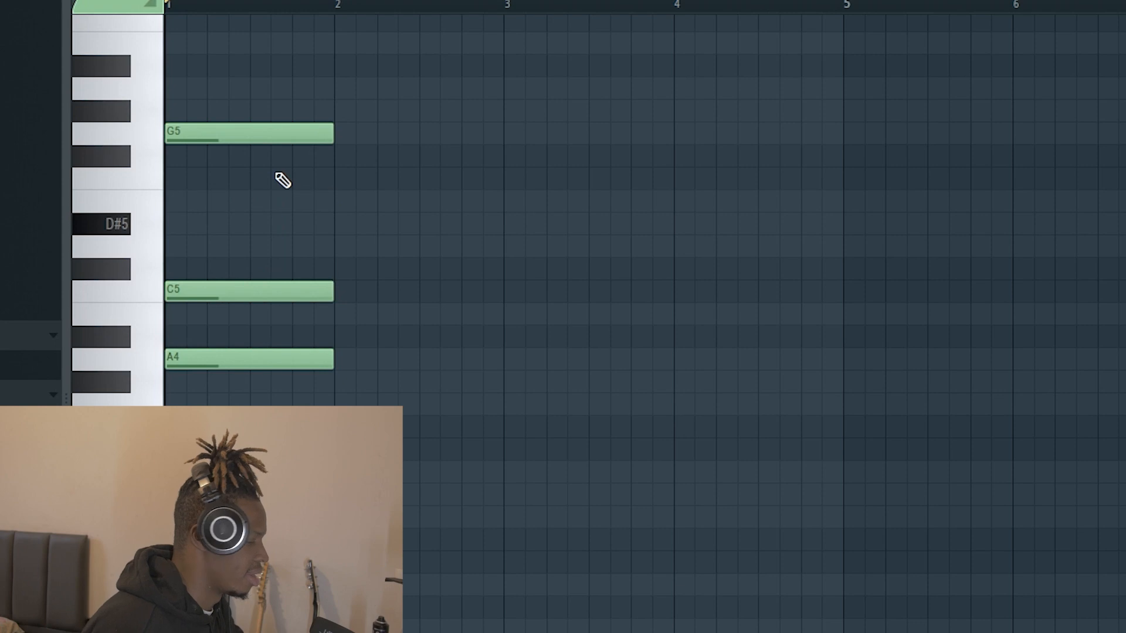
# Step: Deselect the chord notes and add a C6 note between G5 and E6 in bar 1
pyautogui.scroll(2, 416, 419)
pyautogui.scroll(-1, 415, 419)
pyautogui.scroll(2, 346, 399)
pyautogui.hotkey('ctrl', 'd')
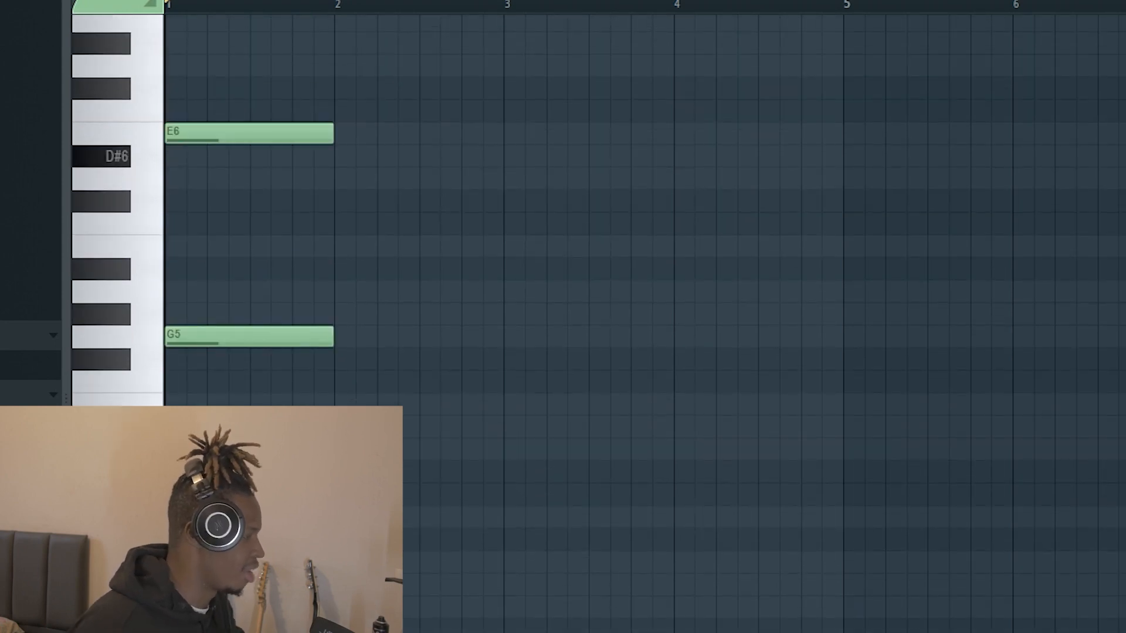
pyautogui.click(188, 223)
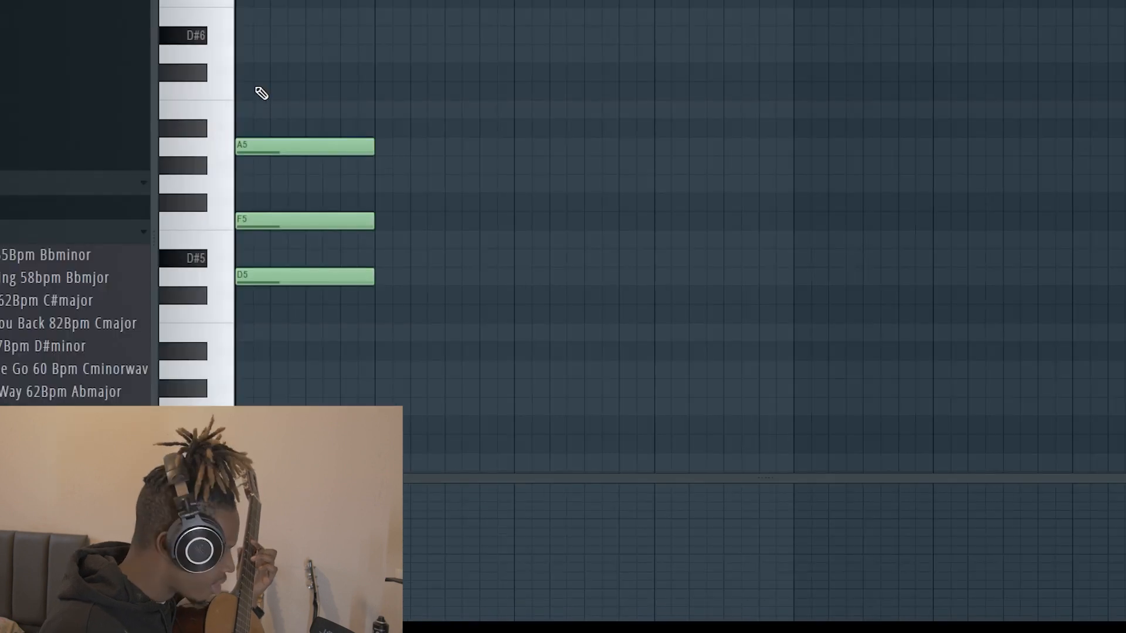
# Step: Add a C6 note to the bar 1 chord and spread the chord out as D4, A4, C5 and F5
pyautogui.click(258, 91)
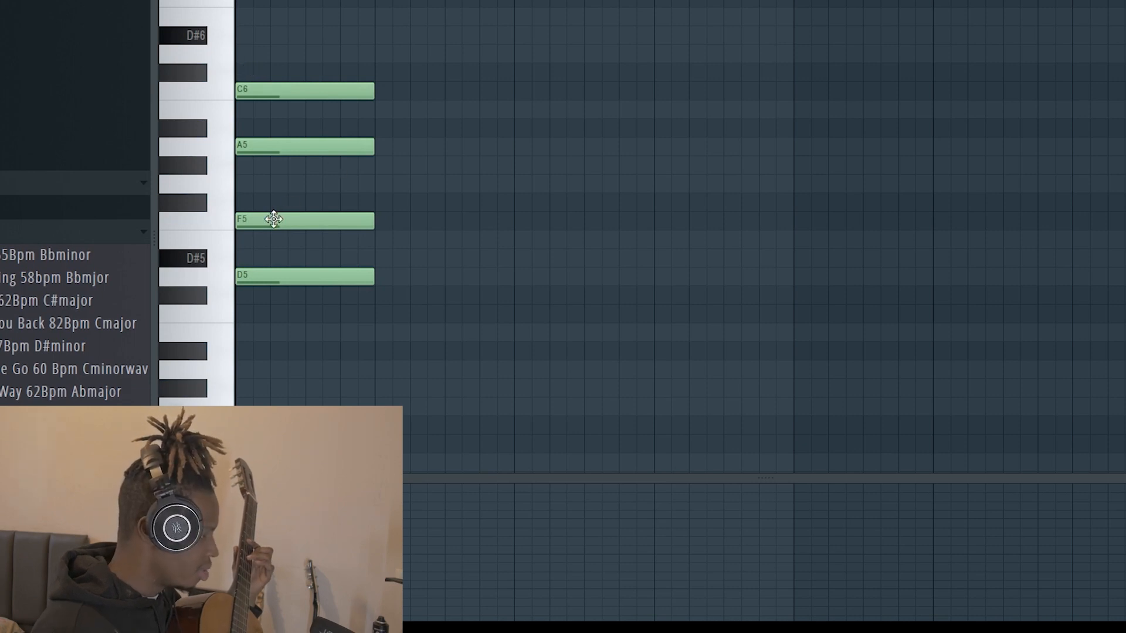
pyautogui.moveTo(270, 237); pyautogui.dragTo(271, 238)
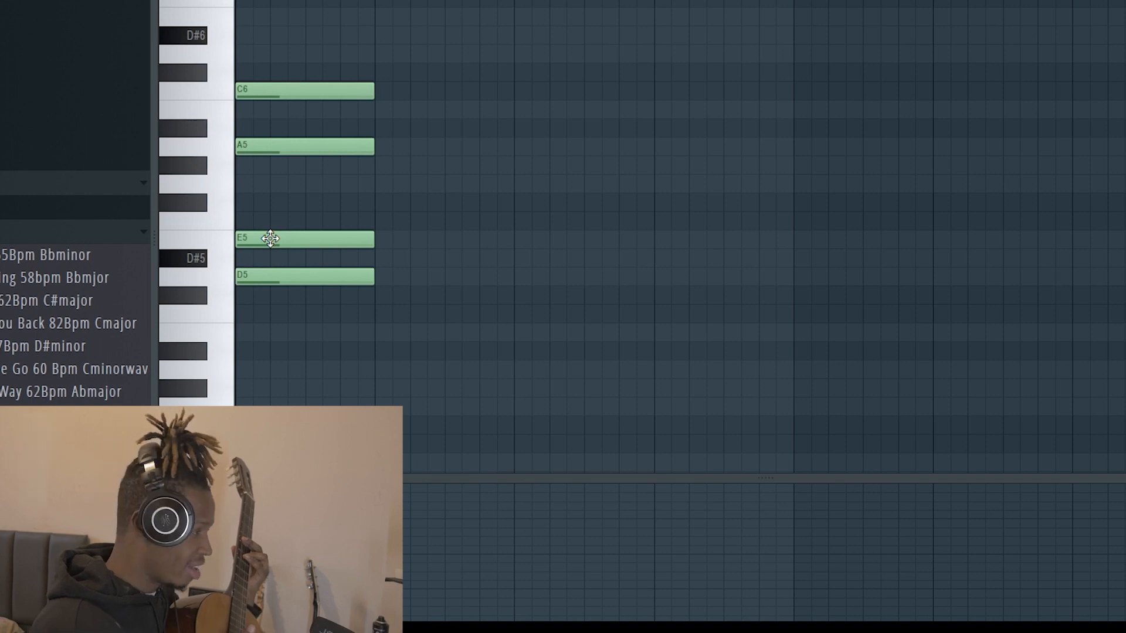
pyautogui.click(213, 99)
pyautogui.moveTo(252, 241); pyautogui.dragTo(213, 7)
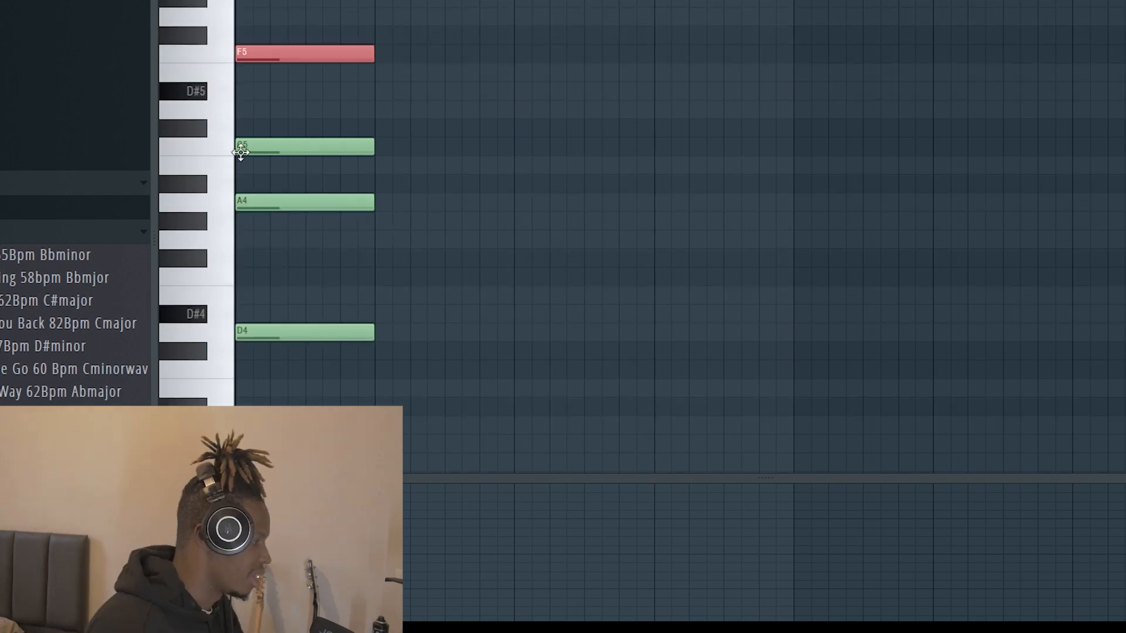
# Step: Lower the F5 note of the bar 1 chord to E5 and play the chord back
pyautogui.moveTo(276, 55); pyautogui.dragTo(277, 76)
pyautogui.press('space')
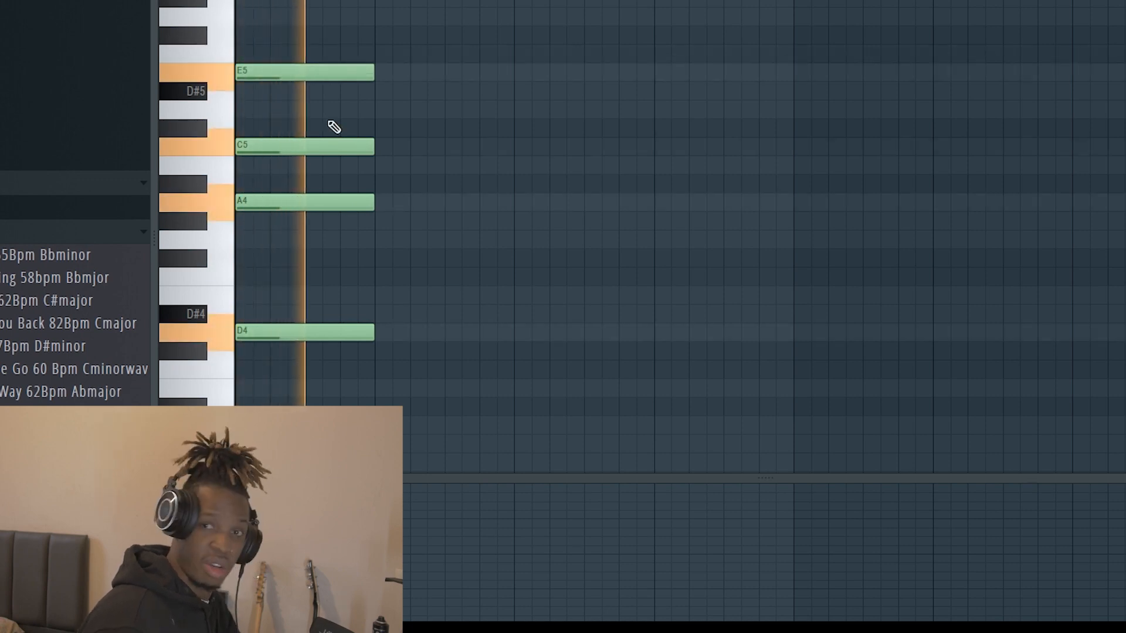
pyautogui.press('space')
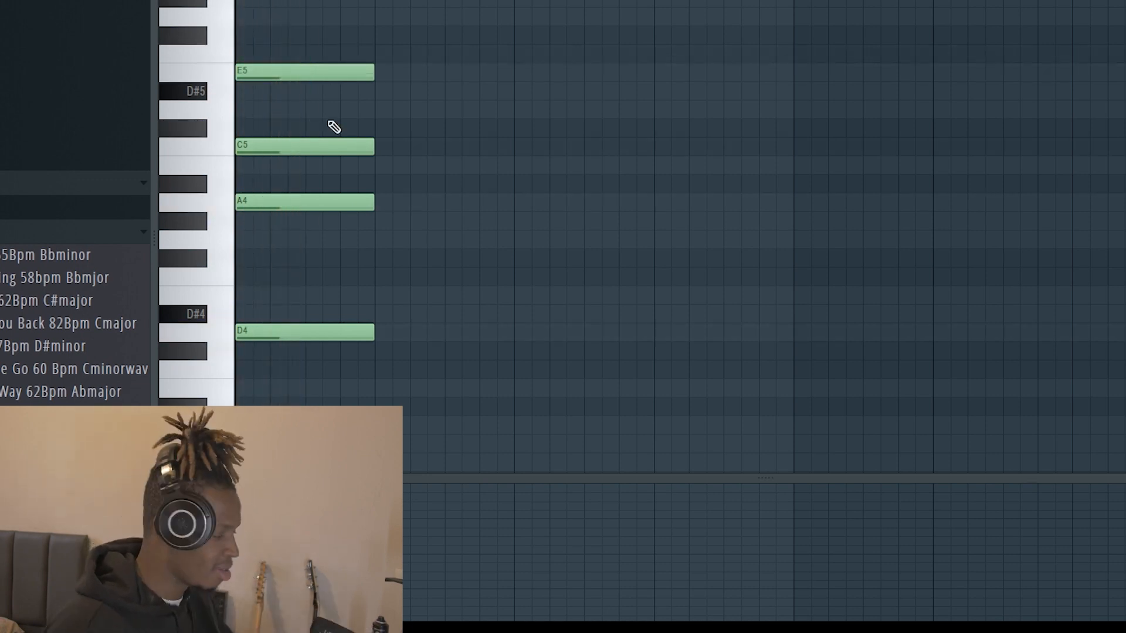
pyautogui.moveTo(297, 73)
pyautogui.mouseDown()
pyautogui.moveTo(299, 53)
pyautogui.moveTo(298, 73)
pyautogui.mouseUp()
pyautogui.press('space')
pyautogui.press('space')
pyautogui.press('space')
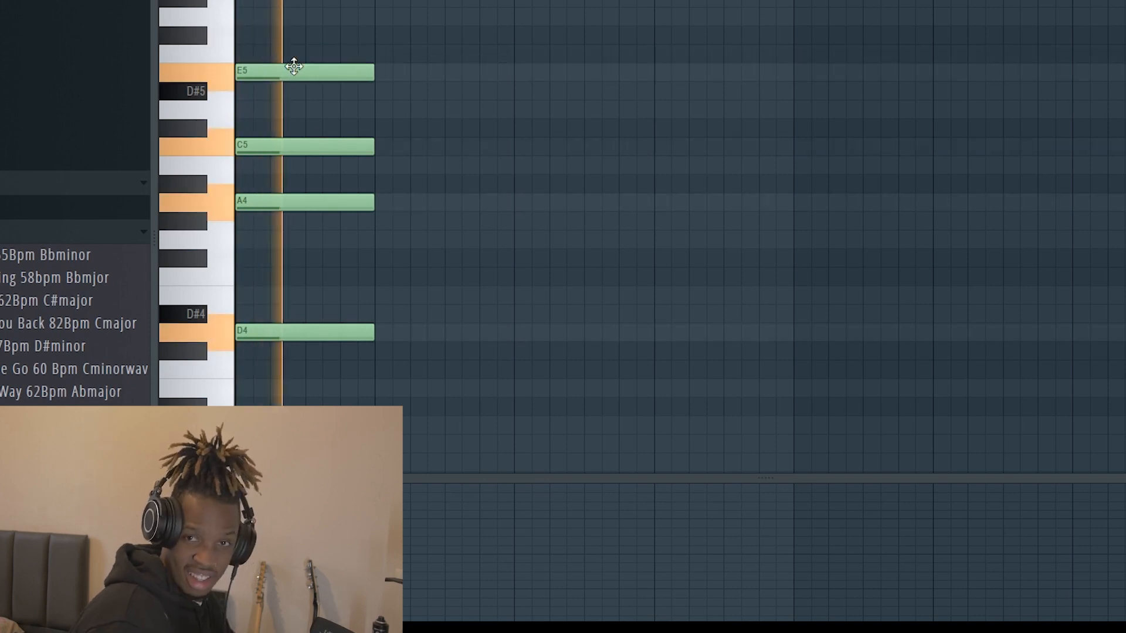
pyautogui.press('space')
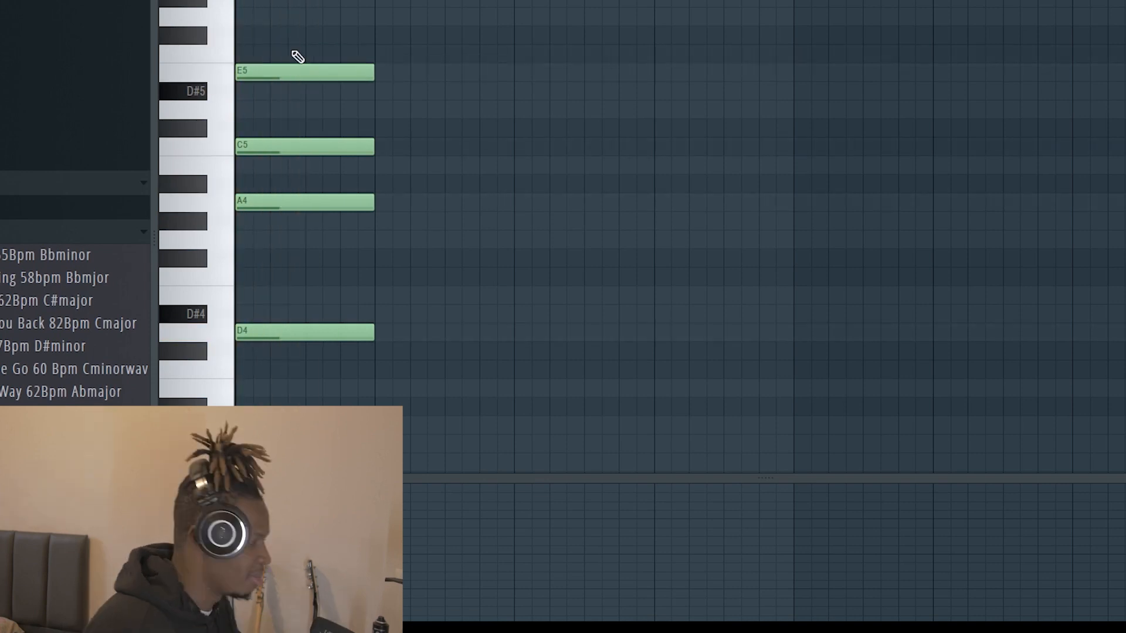
# Step: Duplicate the bar 1 chord into bar 2 and move the copy's E5 note down to F4
pyautogui.hotkey('ctrl', 'b')
pyautogui.moveTo(511, 1); pyautogui.dragTo(495, 347)
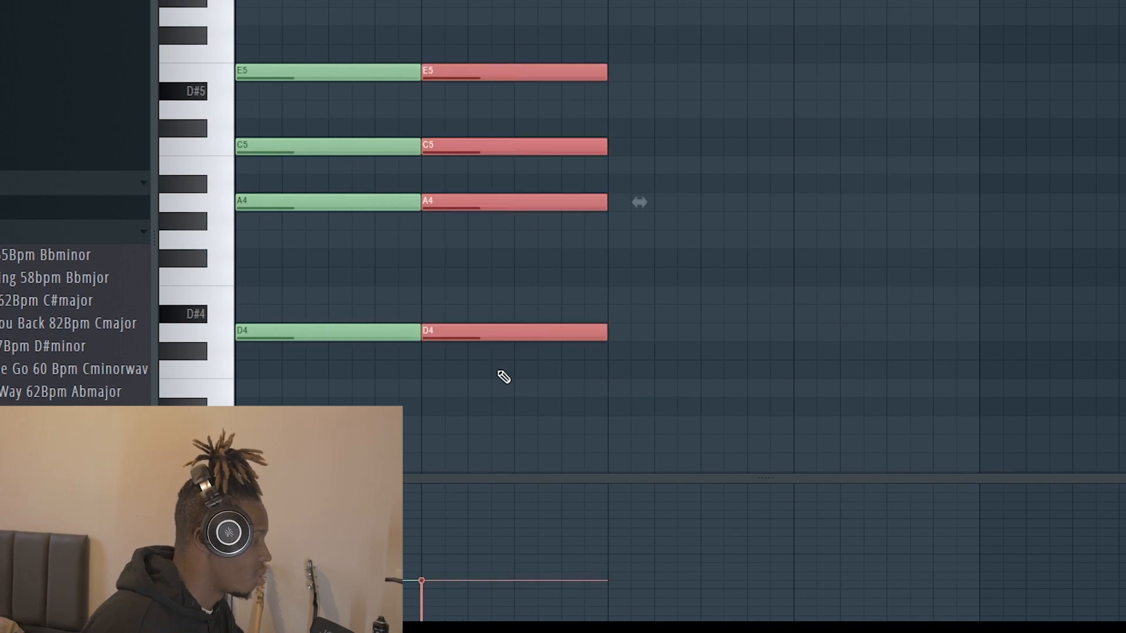
pyautogui.rightClick(601, 384)
pyautogui.moveTo(525, 55); pyautogui.dragTo(541, 87)
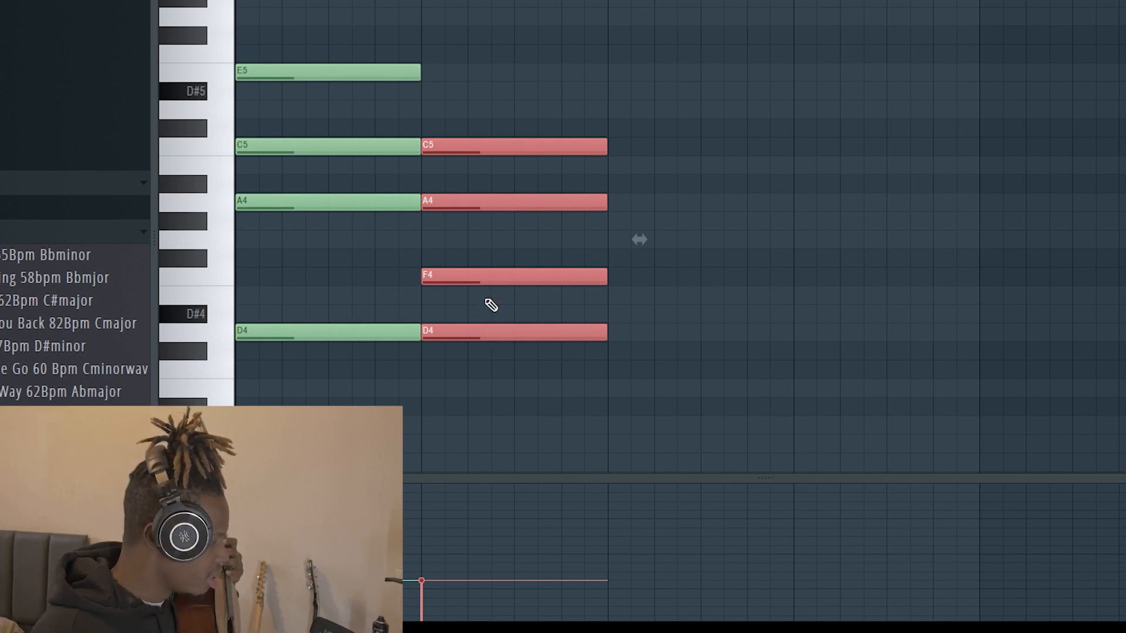
# Step: Move the bar 2 chord down to A3, C4, E4 and G4 and audition it an octave higher
pyautogui.moveTo(461, 326); pyautogui.dragTo(471, 281)
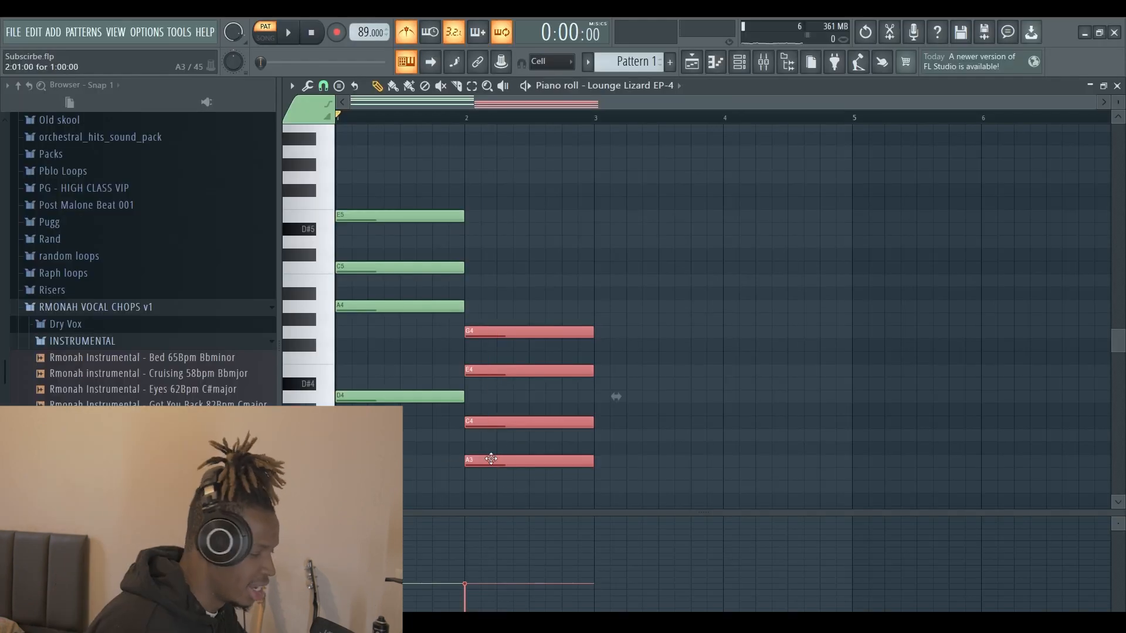
pyautogui.hotkey('ctrl', 'Up')
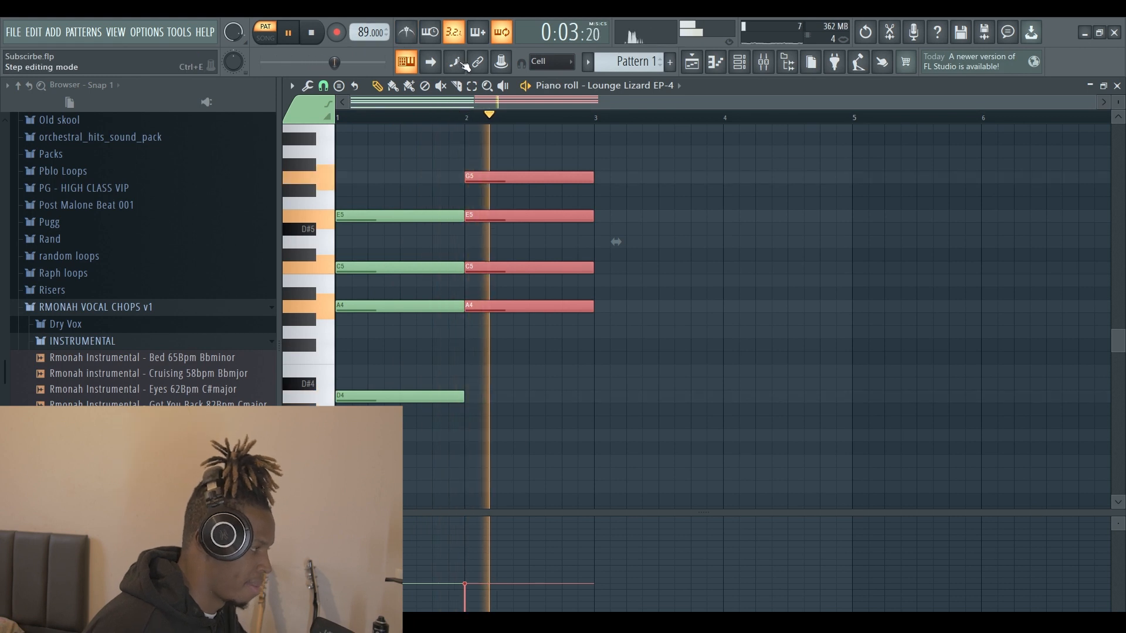
pyautogui.press('space')
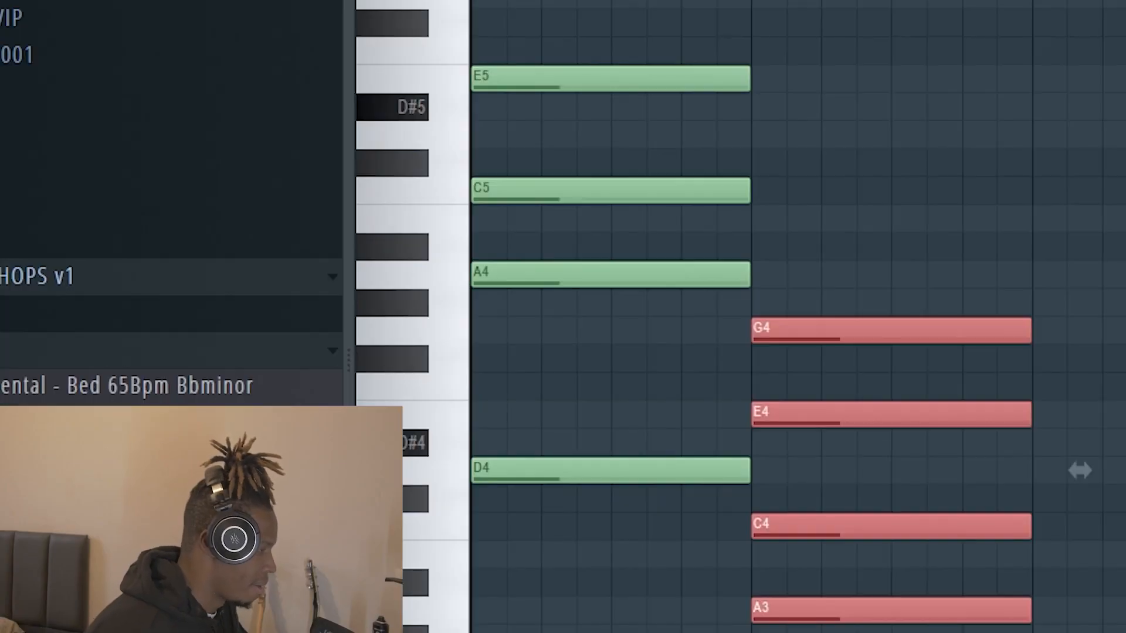
# Step: Raise the C4 and E4 notes of the bar 2 chord one octave and play back both chords
pyautogui.hotkey('ctrl', 'd')
pyautogui.moveTo(946, 492); pyautogui.dragTo(932, 564)
pyautogui.hotkey('ctrl', 'Up')
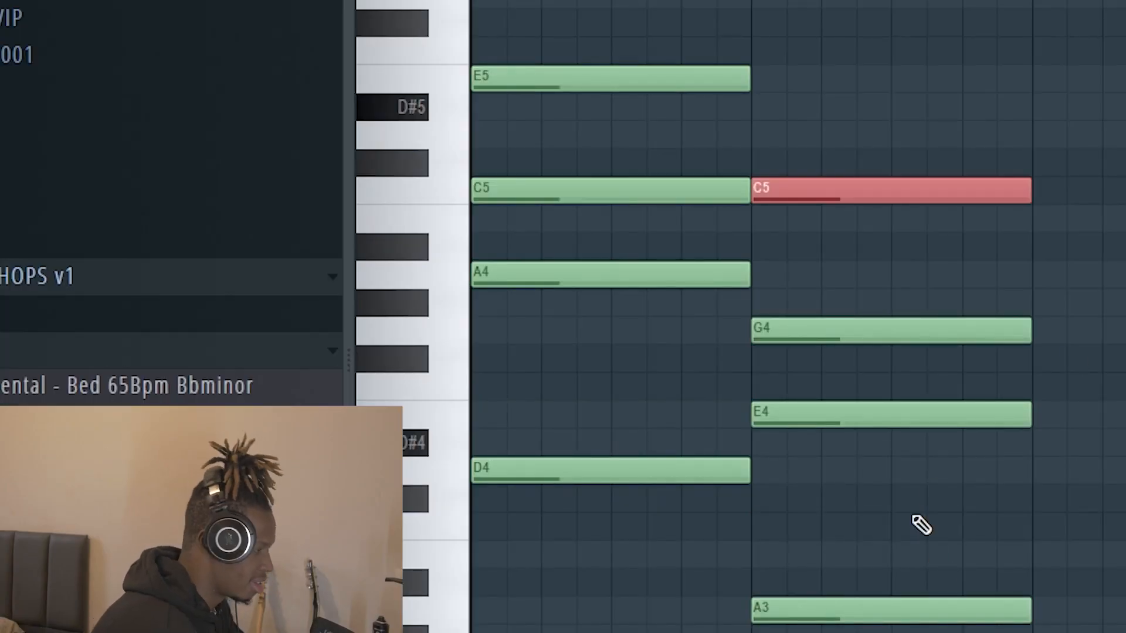
pyautogui.moveTo(904, 442); pyautogui.dragTo(909, 408)
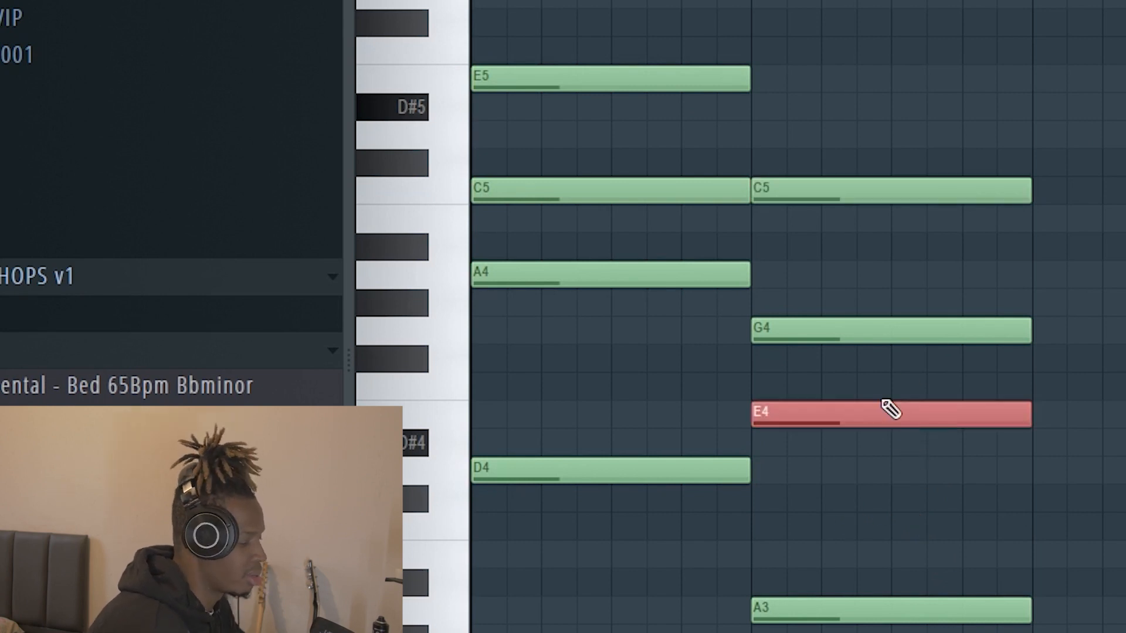
pyautogui.hotkey('ctrl', 'Up')
pyautogui.press('space')
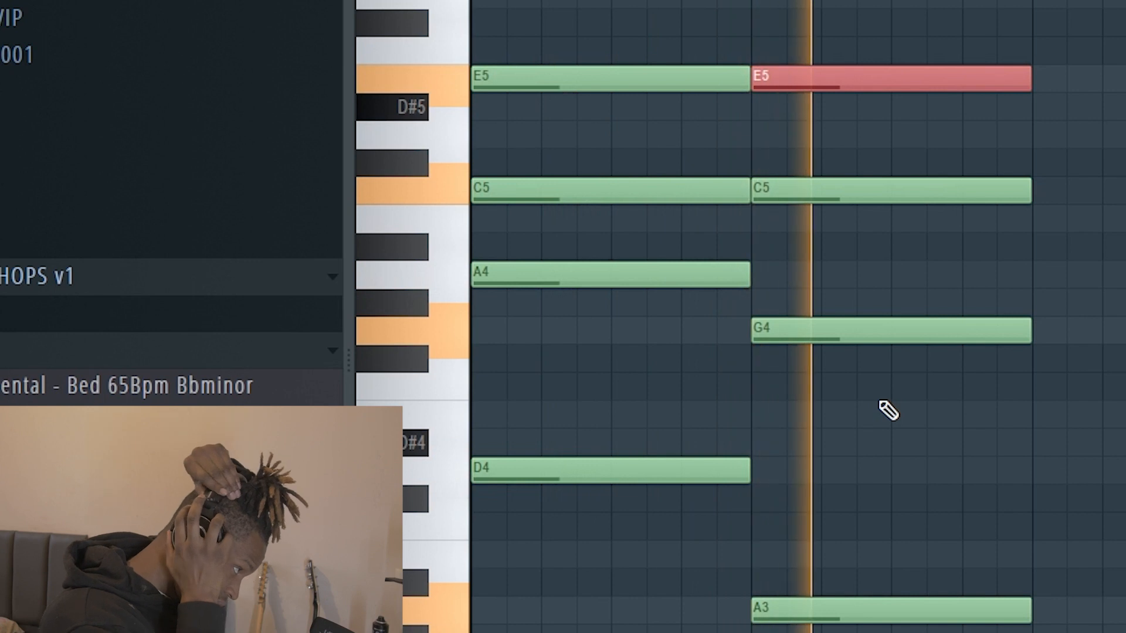
pyautogui.press('space')
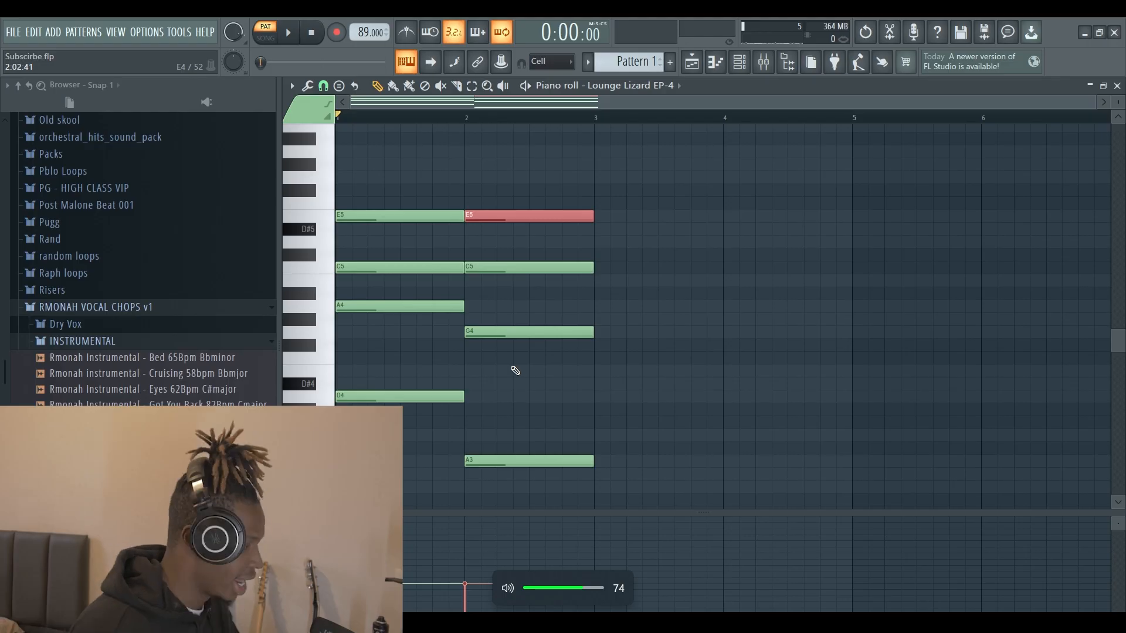
# Step: Copy the A3 and G4 notes from bar 2 to the start of bar 3, lowered to G3 and F4
pyautogui.moveTo(531, 512)
pyautogui.mouseDown()
pyautogui.moveTo(536, 367)
pyautogui.moveTo(528, 519)
pyautogui.mouseUp()
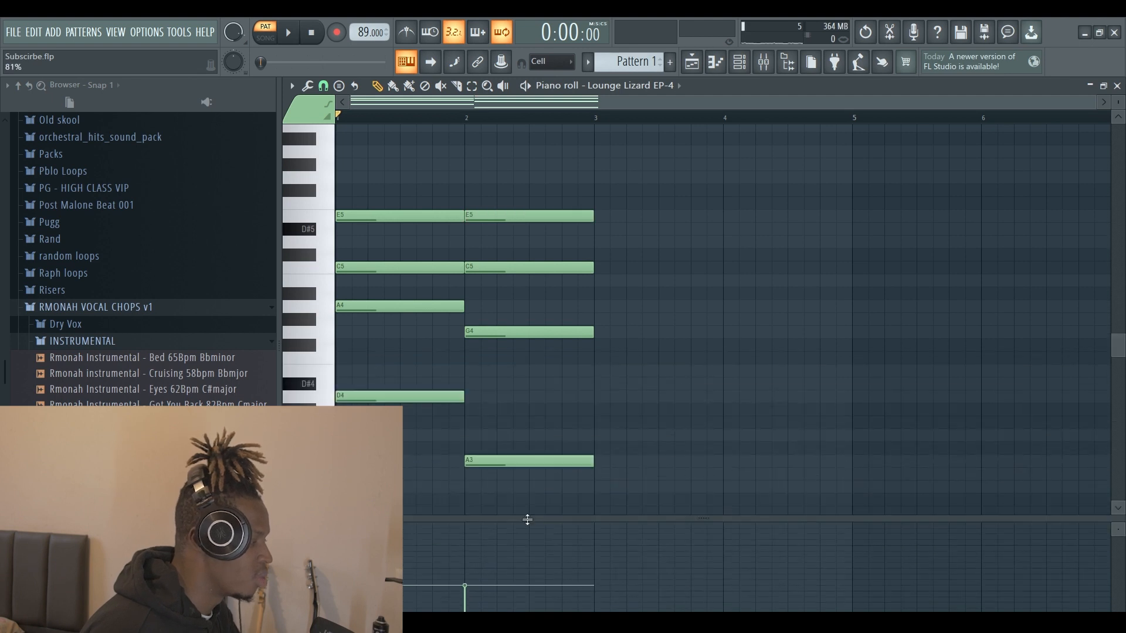
pyautogui.click(577, 462)
pyautogui.moveTo(572, 453); pyautogui.dragTo(486, 317)
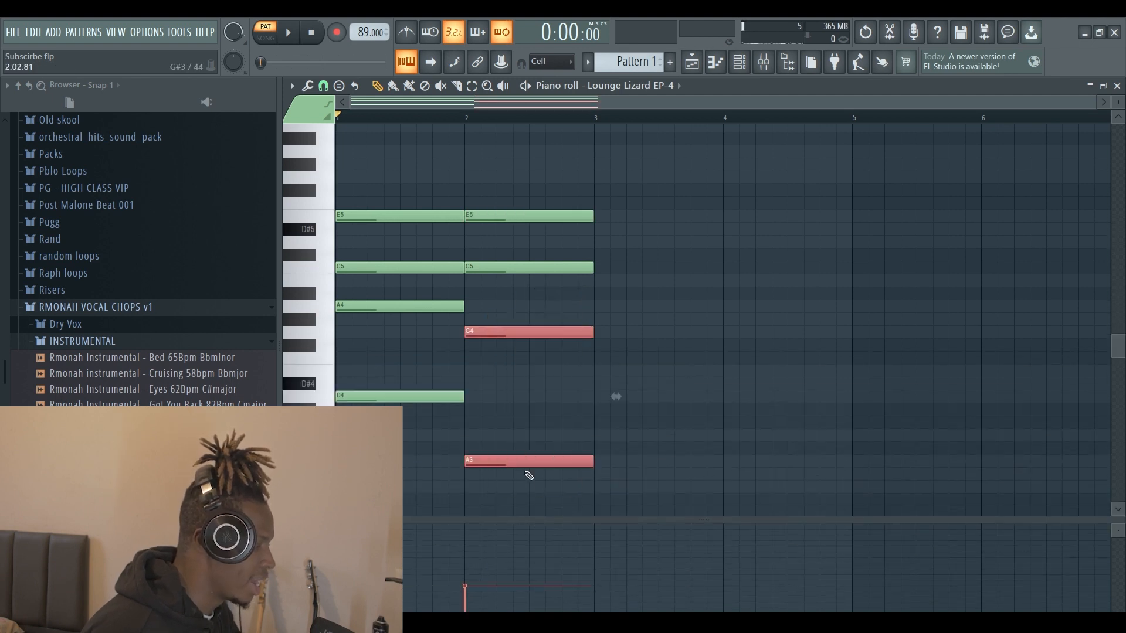
pyautogui.moveTo(525, 465); pyautogui.dragTo(670, 478)
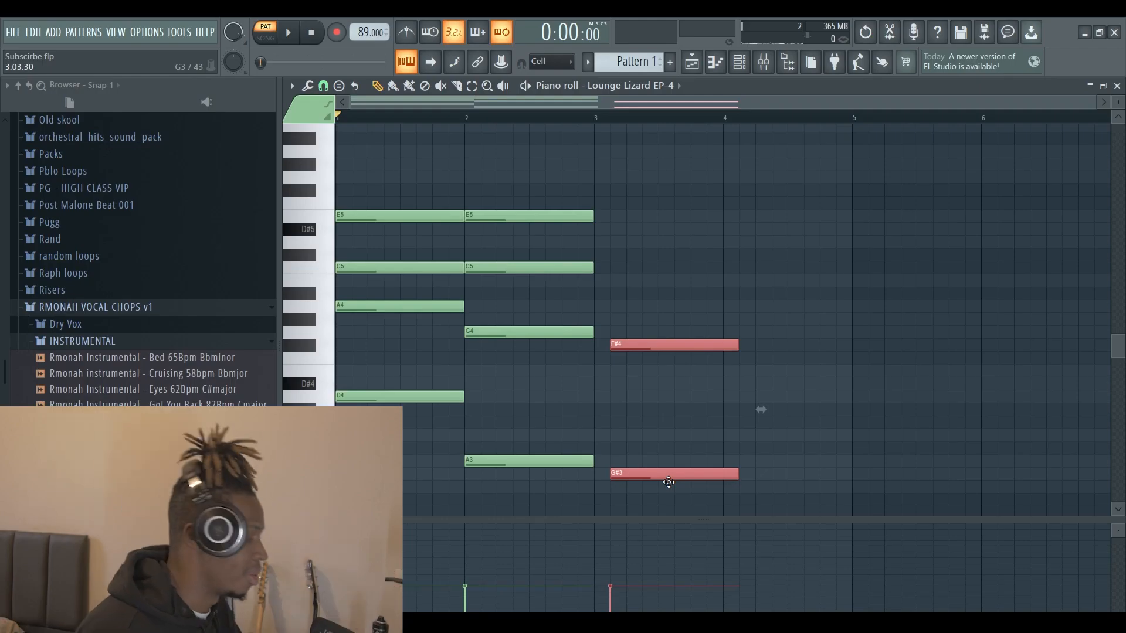
pyautogui.moveTo(670, 478); pyautogui.dragTo(655, 488)
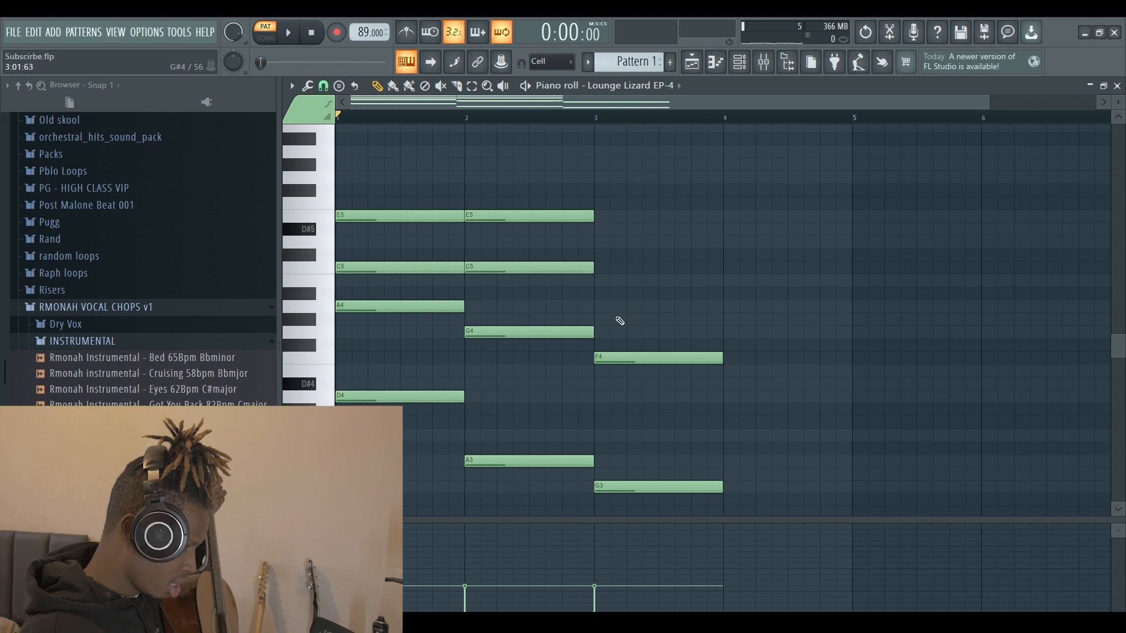
# Step: Add A#4 and C5 notes to the bar 3 chord and play back the progression
pyautogui.moveTo(599, 303); pyautogui.dragTo(596, 300)
pyautogui.moveTo(596, 299); pyautogui.dragTo(592, 292)
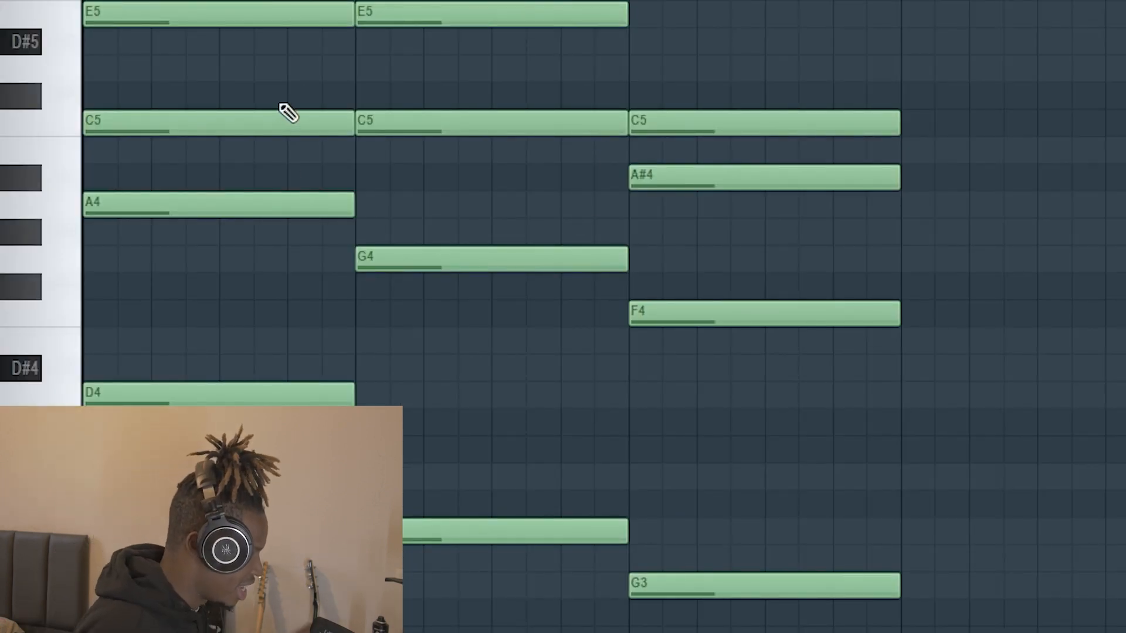
pyautogui.press('space')
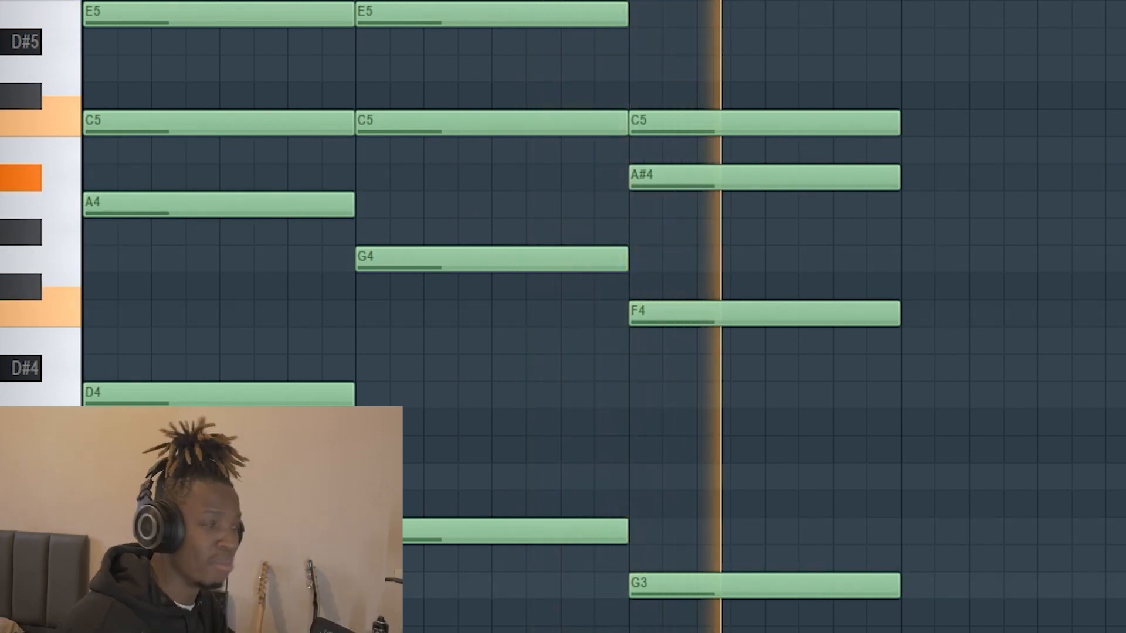
pyautogui.press('space')
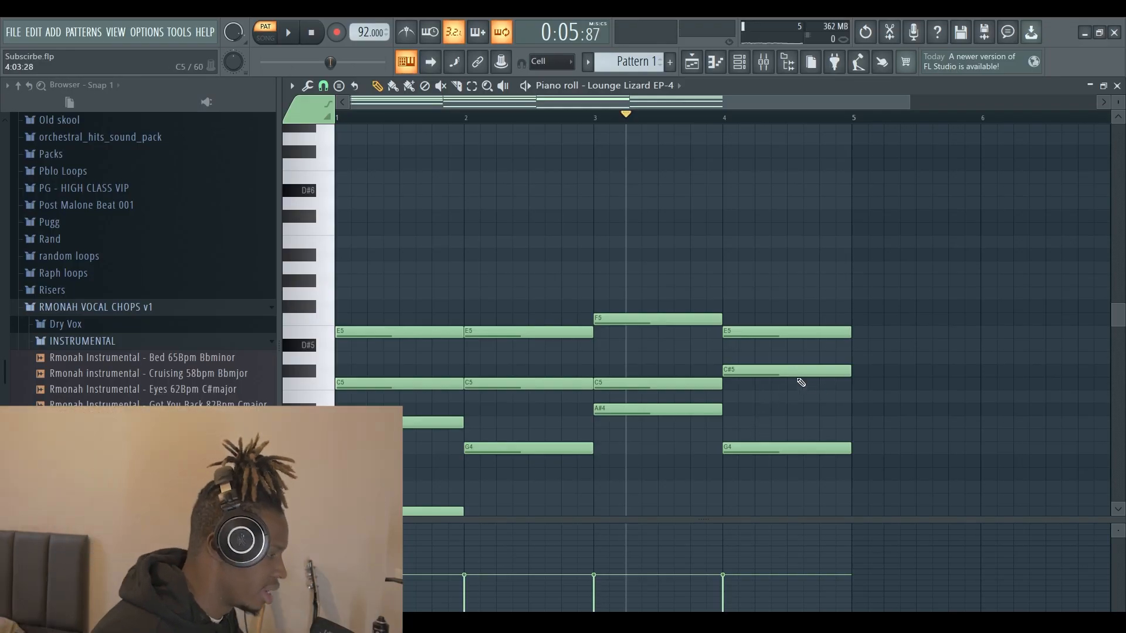
# Step: Rearrange the bar 4 chord into close position as A3, C#4, E4 and G#4
pyautogui.scroll(-1, 667, 125)
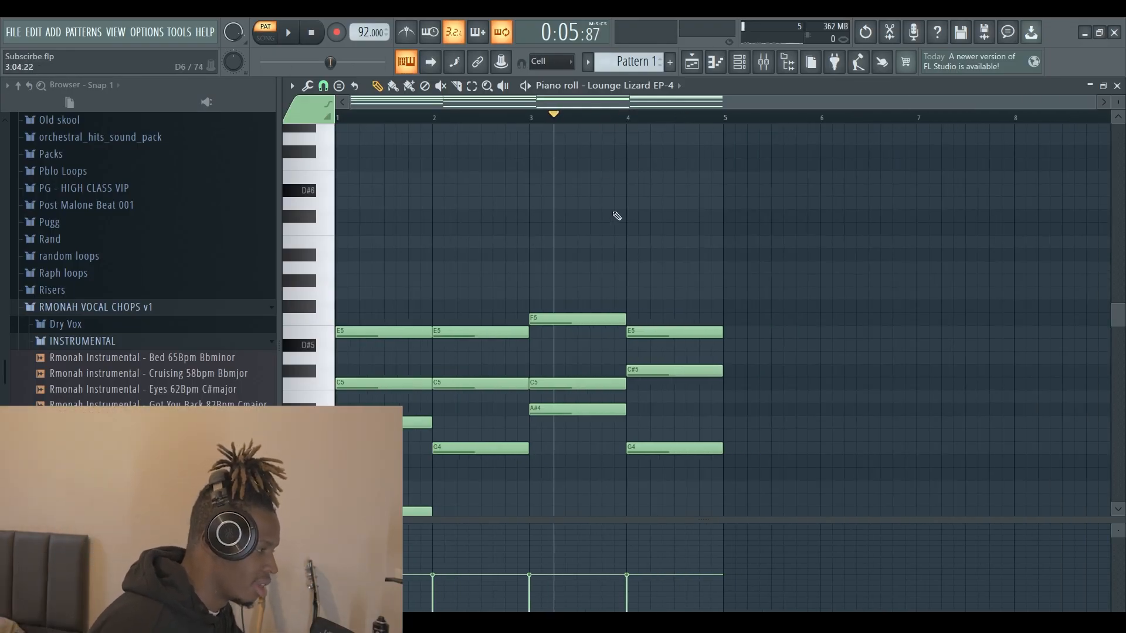
pyautogui.scroll(2, 616, 213)
pyautogui.scroll(3, 655, 198)
pyautogui.scroll(-4, 658, 207)
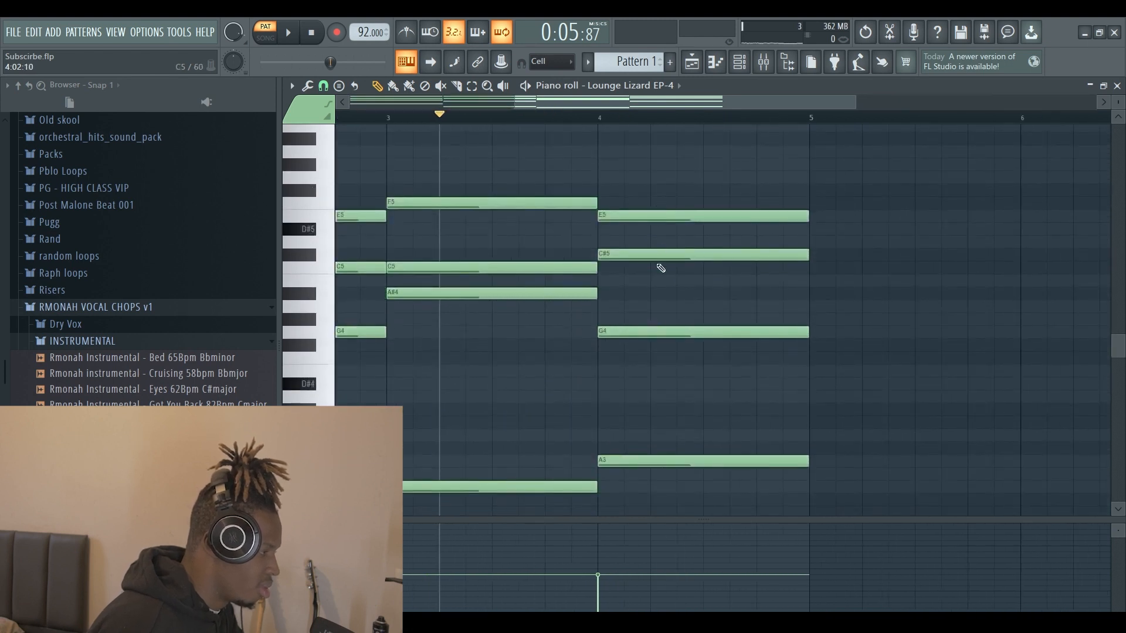
pyautogui.moveTo(650, 302); pyautogui.dragTo(649, 349)
pyautogui.moveTo(624, 216); pyautogui.dragTo(662, 516)
pyautogui.hotkey('ctrl', 'Down')
pyautogui.rightClick(1038, 328)
# Step: Audition the bar 4 chord transposed up one octave and undo the transposition
pyautogui.press('space')
pyautogui.hotkey('ctrl', 'Up')
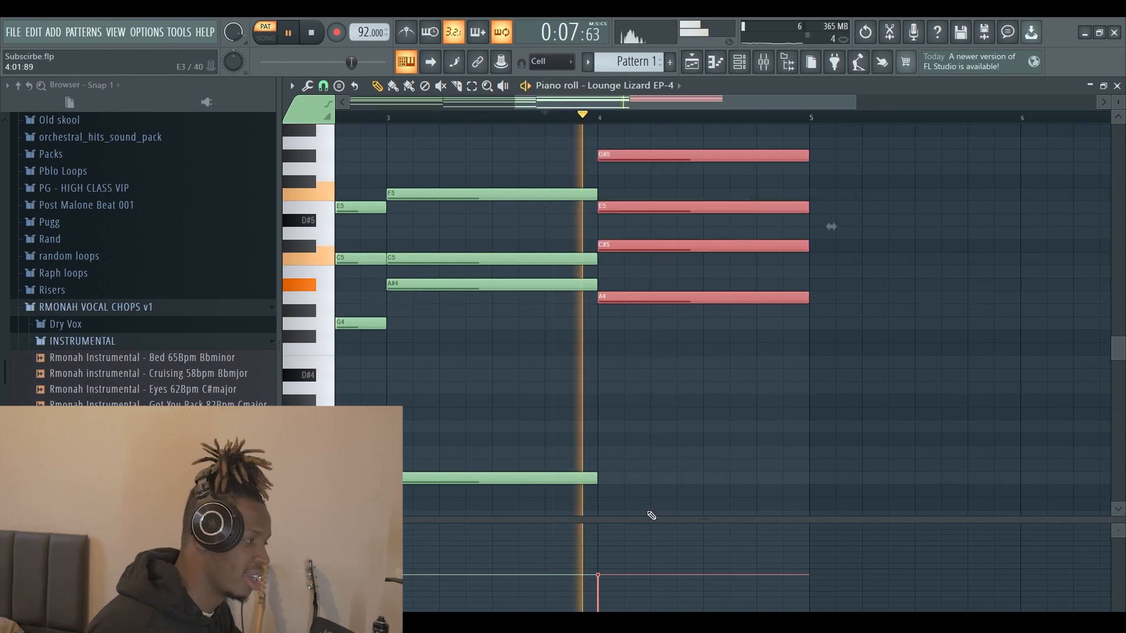
pyautogui.press('space')
pyautogui.scroll(3, 697, 395)
pyautogui.hotkey('ctrl', 'z')
pyautogui.scroll(-4, 956, 286)
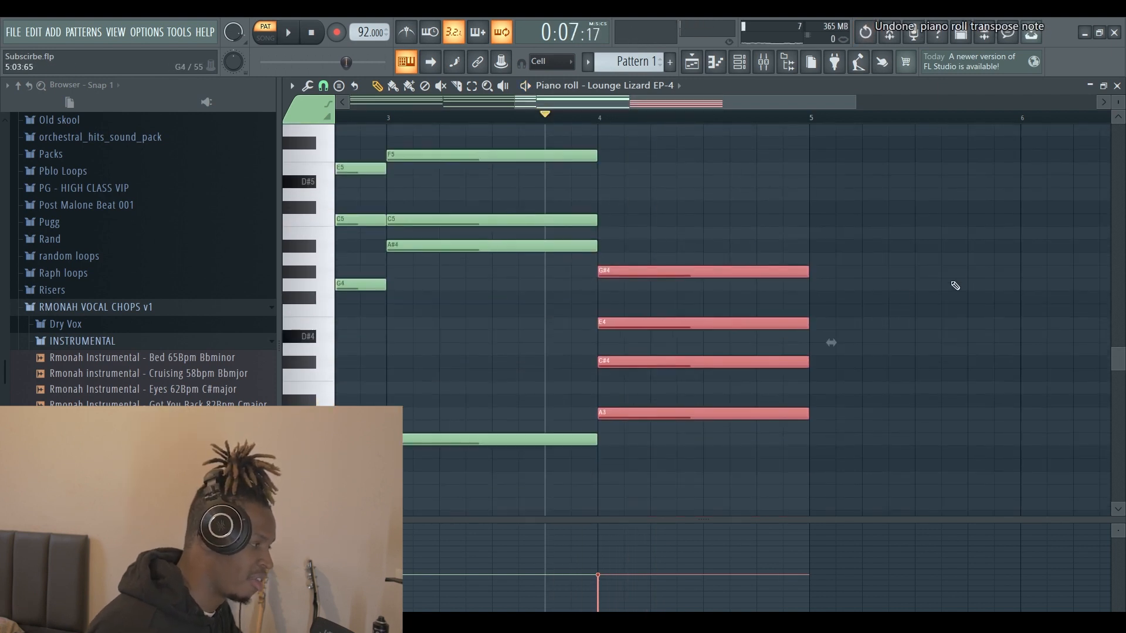
# Step: Lower the G#4 note of the bar 4 chord to G4 and audition the chord
pyautogui.rightClick(956, 286)
pyautogui.moveTo(684, 278); pyautogui.dragTo(684, 285)
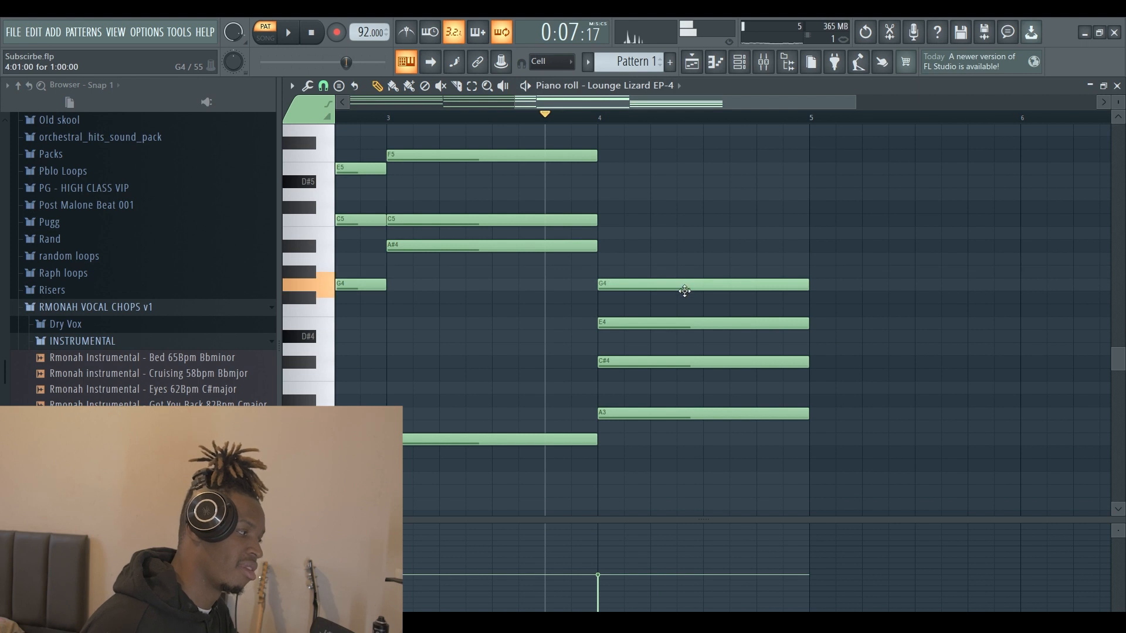
pyautogui.press('space')
pyautogui.press('space')
# Step: Raise the C#4 and E4 notes of the bar 4 chord one octave and play it back
pyautogui.keyDown('ctrl'); pyautogui.moveTo(671, 325); pyautogui.dragTo(667, 387); pyautogui.keyUp('ctrl')
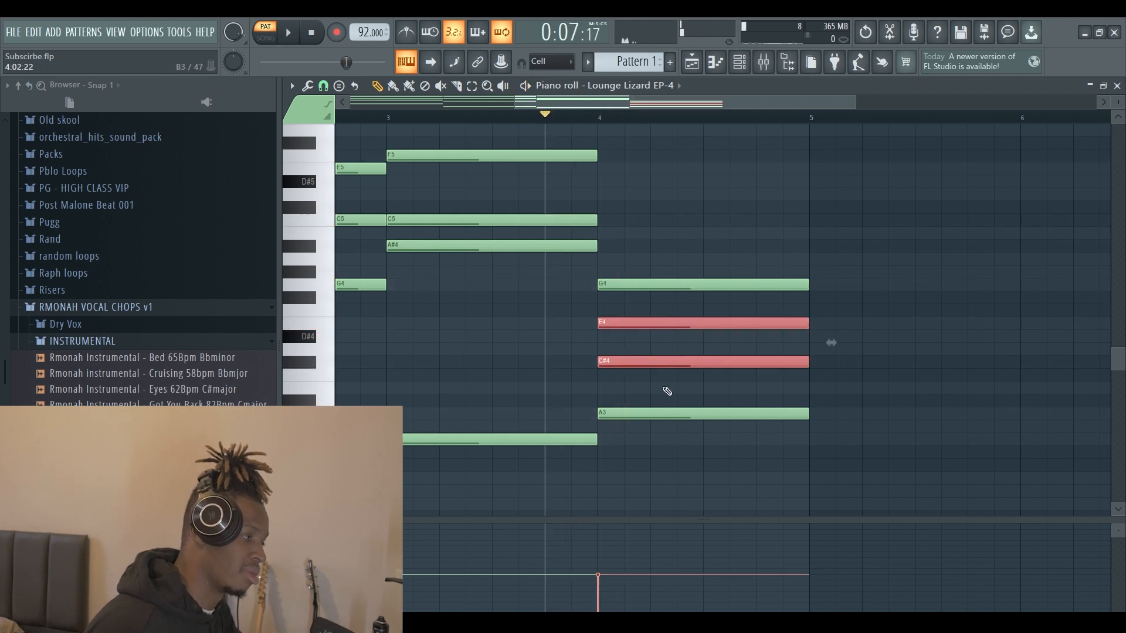
pyautogui.hotkey('ctrl', 'Up')
pyautogui.press('space')
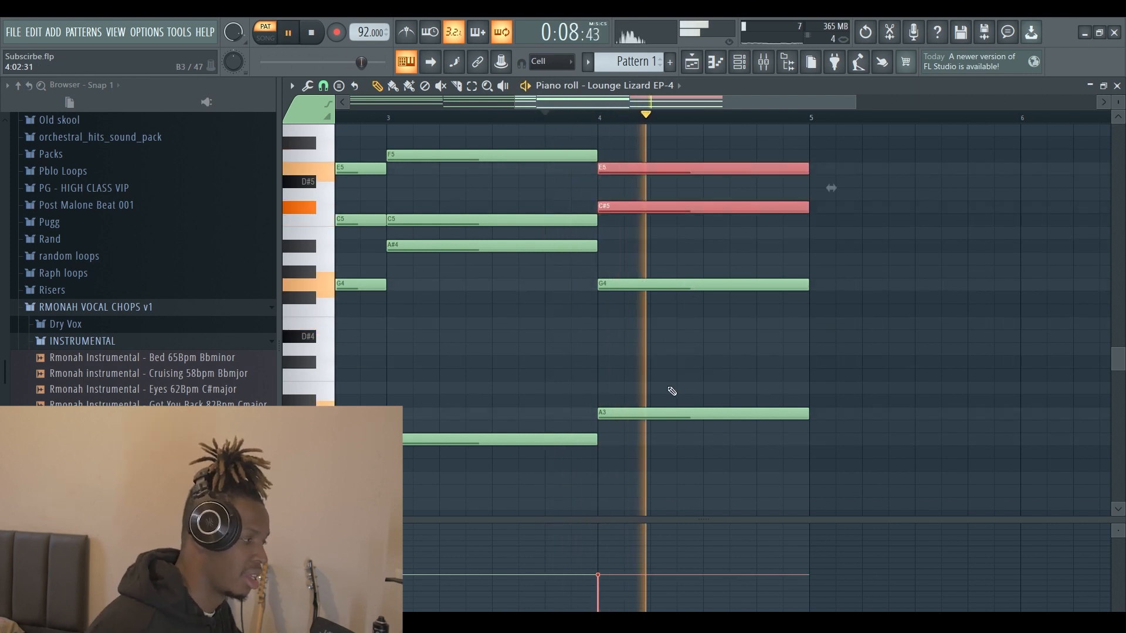
pyautogui.scroll(2, 934, 380)
pyautogui.scroll(2, 934, 380)
pyautogui.press('space')
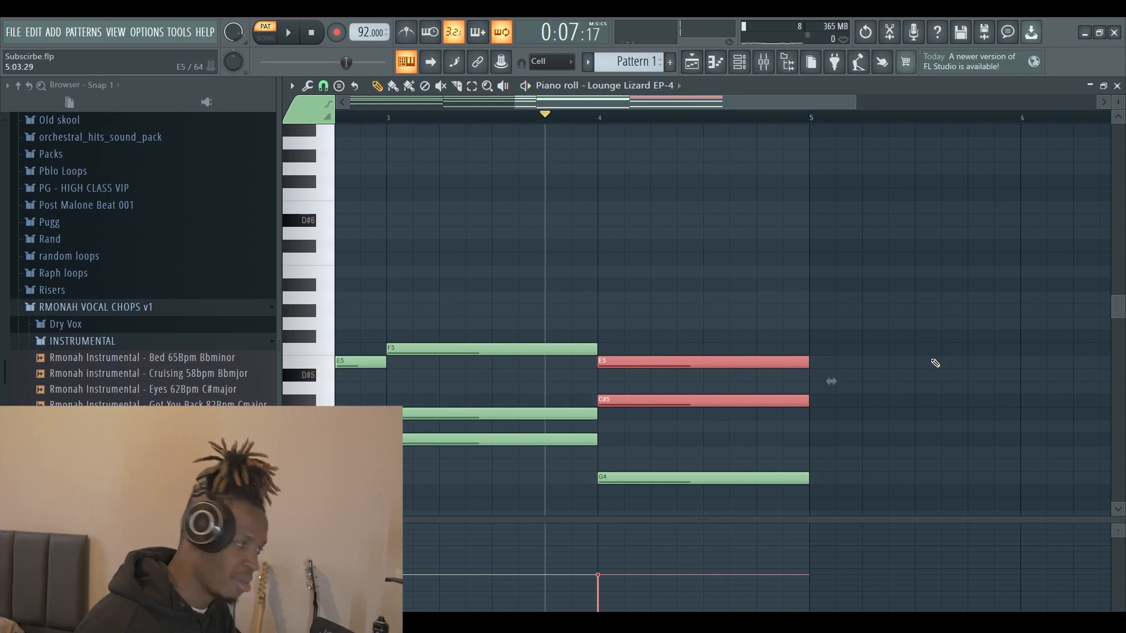
# Step: Play back the four-bar chord progression and deselect all its notes
pyautogui.scroll(-4, 772, 252)
pyautogui.scroll(-4, 598, 297)
pyautogui.press('space')
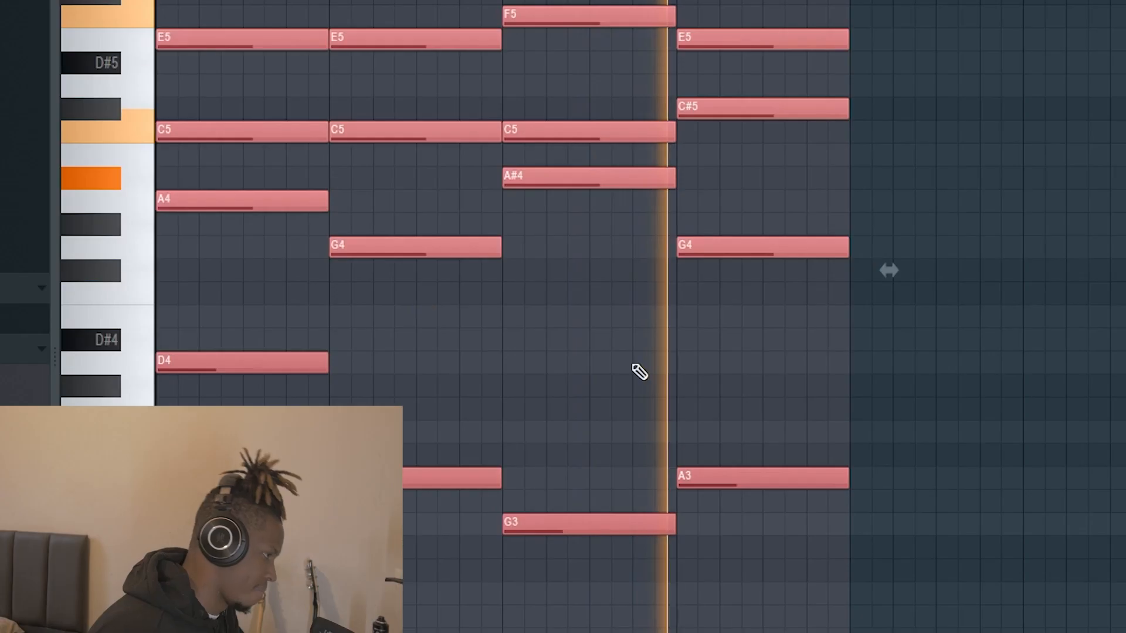
pyautogui.hotkey('ctrl', 'd')
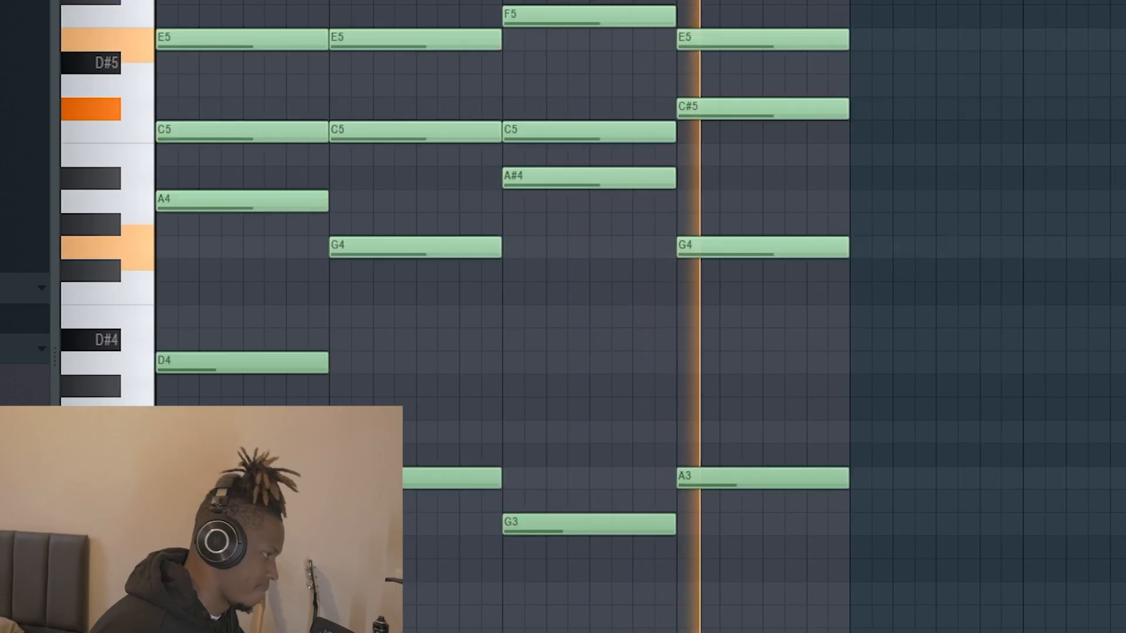
# Step: Raise the G4 note of the bar 4 chord one octave and play the progression back
pyautogui.scroll(3, 868, 301)
pyautogui.press('space')
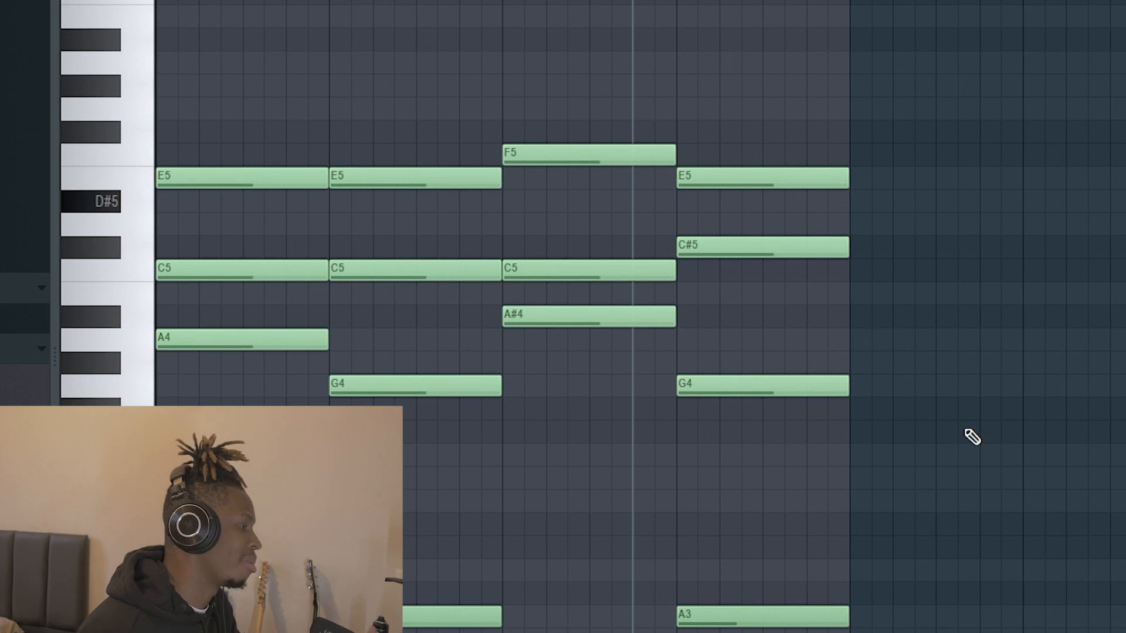
pyautogui.scroll(-2, 755, 383)
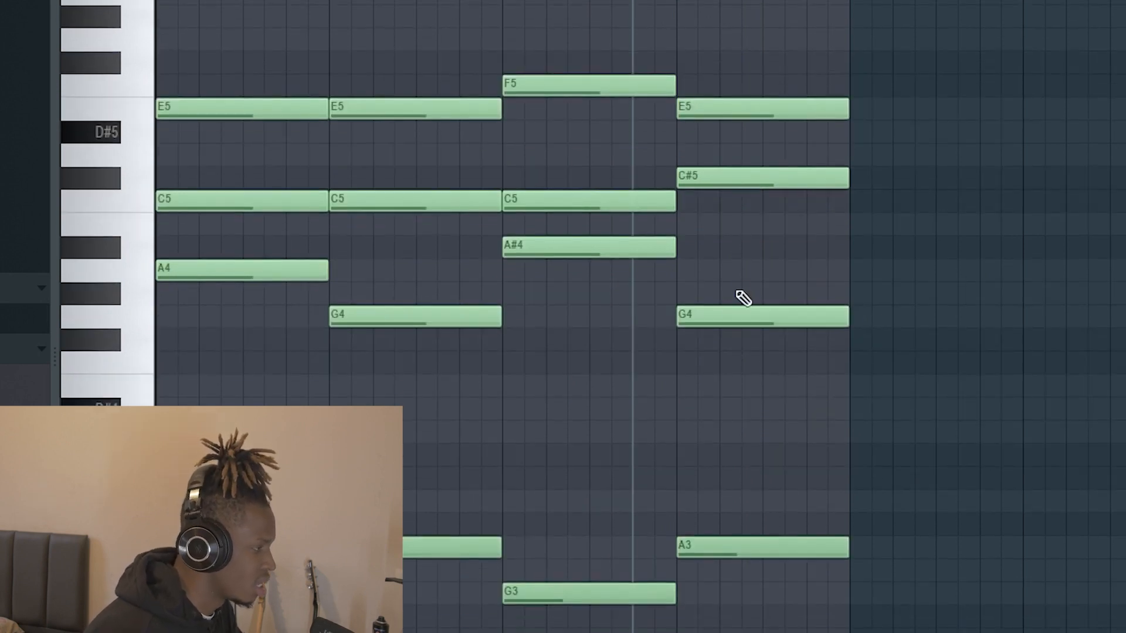
pyautogui.hotkey('ctrl', 'Up')
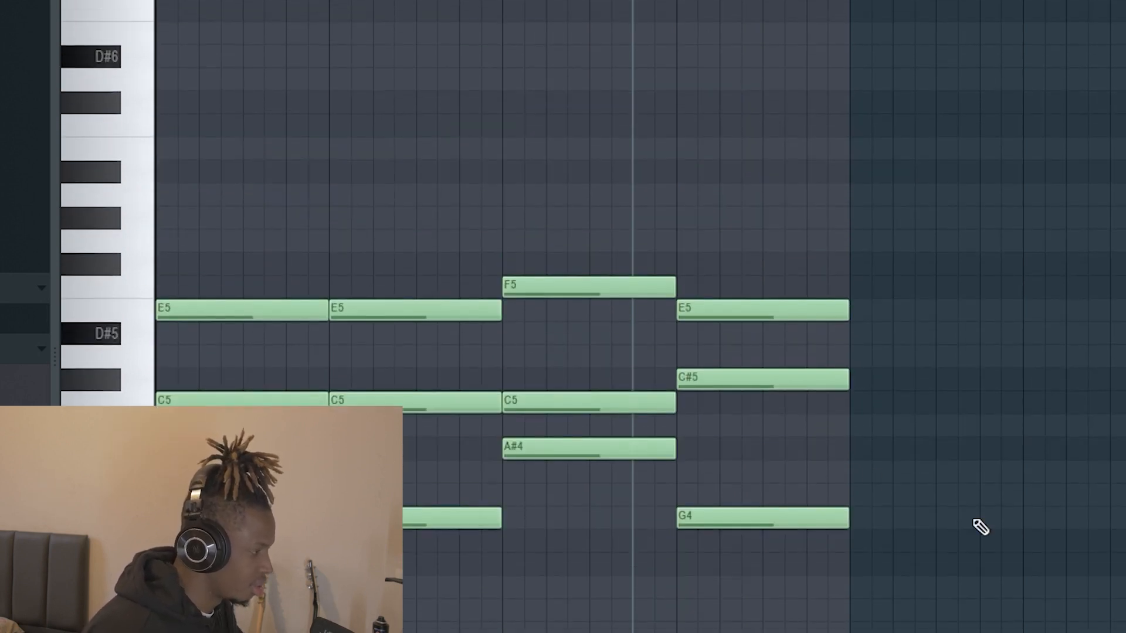
pyautogui.moveTo(835, 468); pyautogui.dragTo(730, 557)
pyautogui.hotkey('ctrl', 'Up')
pyautogui.press('space')
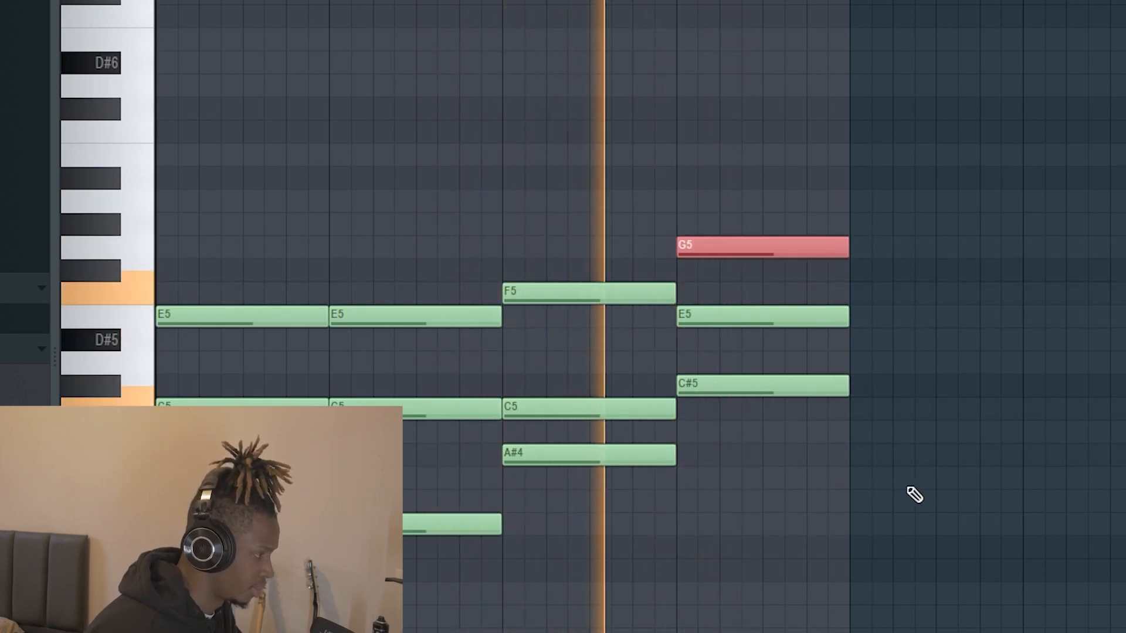
# Step: Audition the bar 4 chord with its top G one octave lower and restore the note to G5
pyautogui.scroll(-4, 957, 139)
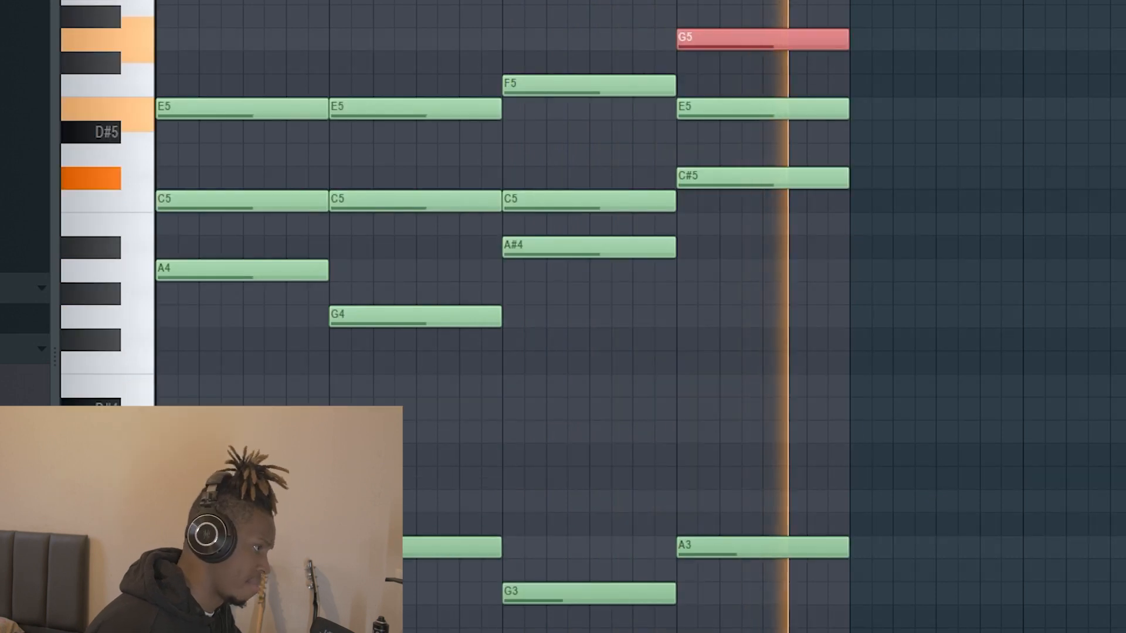
pyautogui.hotkey('ctrl', 'd')
pyautogui.press('space')
pyautogui.click(794, 43)
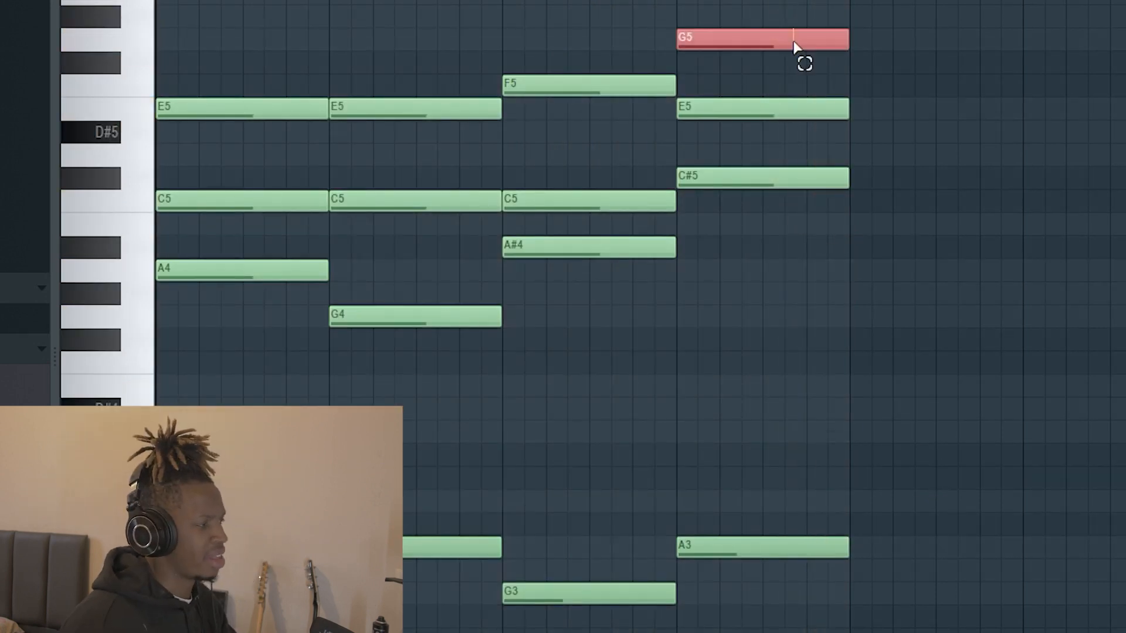
pyautogui.hotkey('ctrl', 'Down')
pyautogui.press('space')
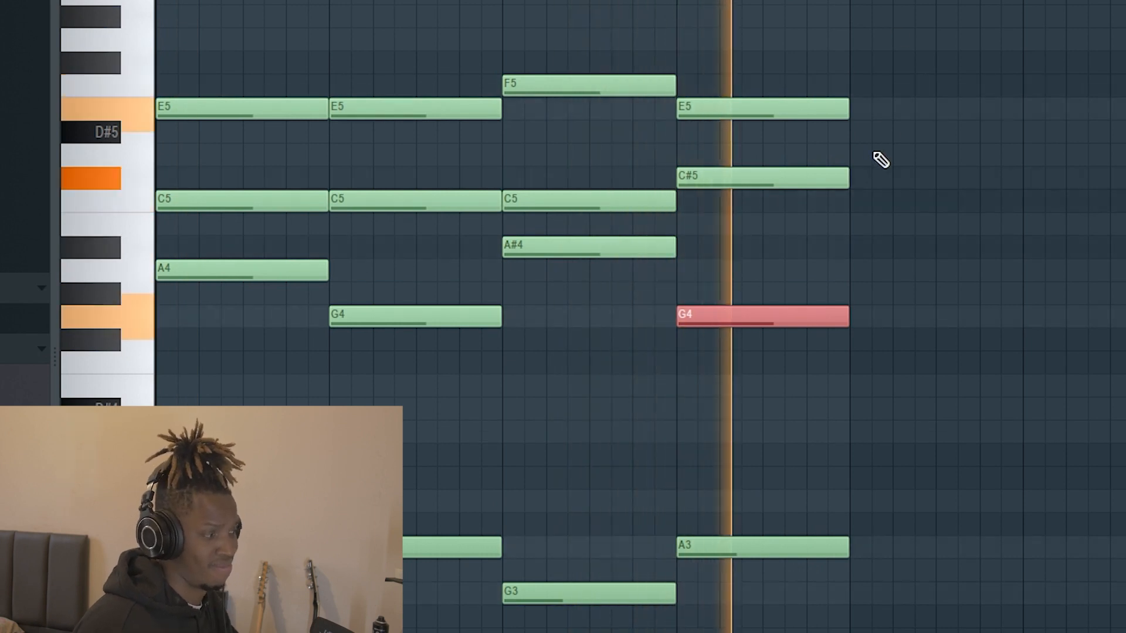
pyautogui.press('space')
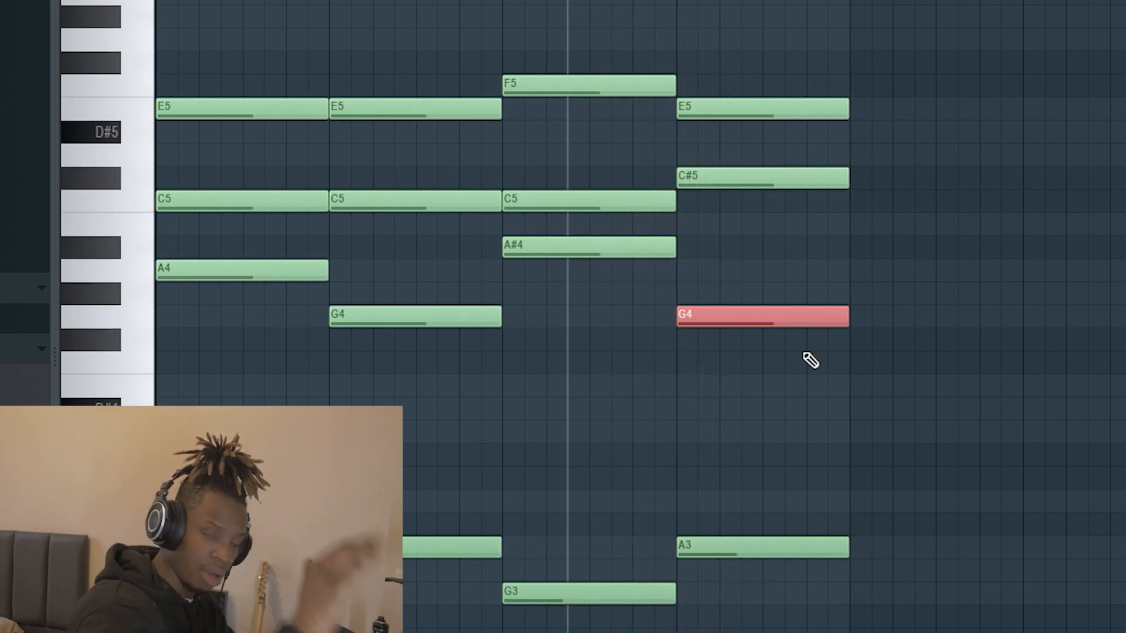
pyautogui.hotkey('ctrl', 'Up')
pyautogui.press('space')
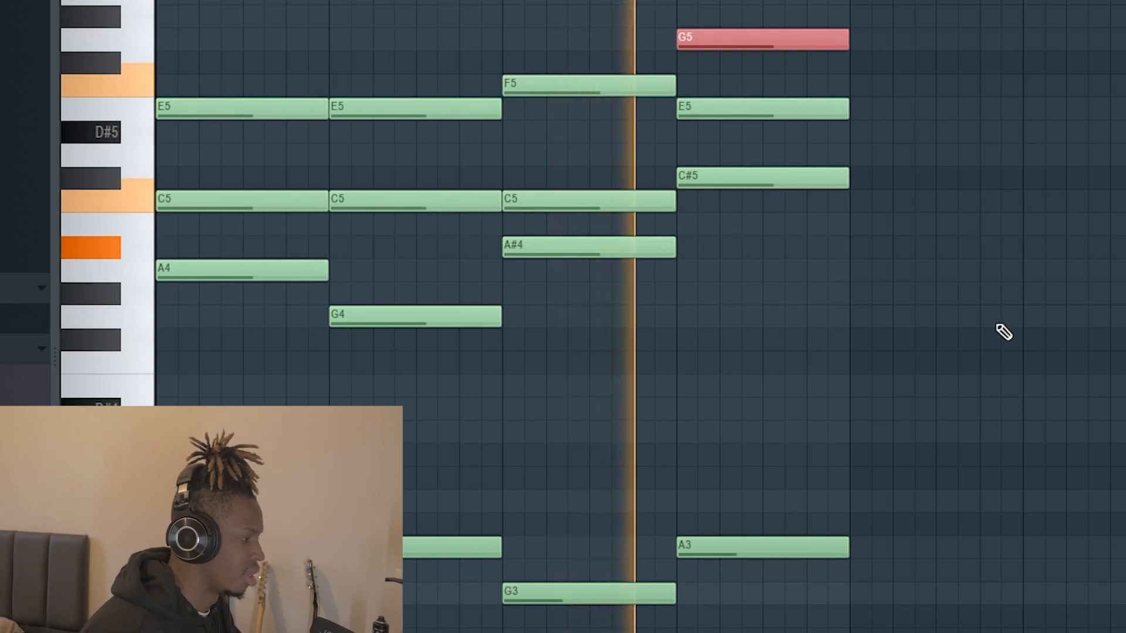
# Step: Deselect the notes and flip the whole four-bar progression horizontally with the score flipper
pyautogui.keyDown('ctrl'); pyautogui.click(922, 292); pyautogui.keyUp('ctrl')
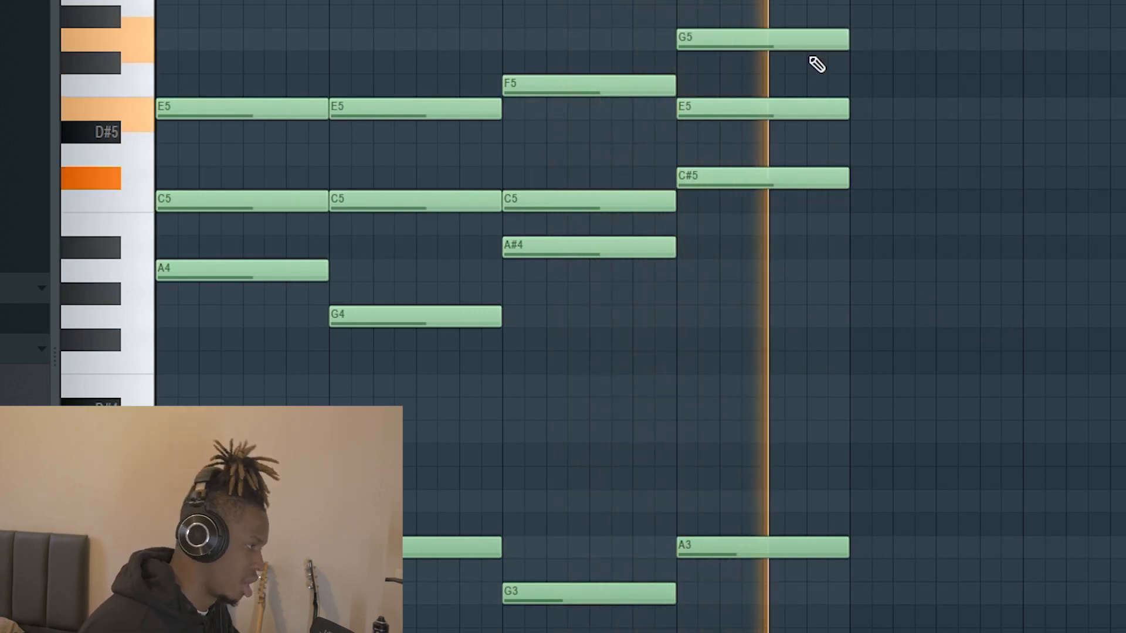
pyautogui.keyDown('ctrl'); pyautogui.click(782, 36); pyautogui.keyUp('ctrl')
pyautogui.moveTo(777, 631); pyautogui.dragTo(478, 517)
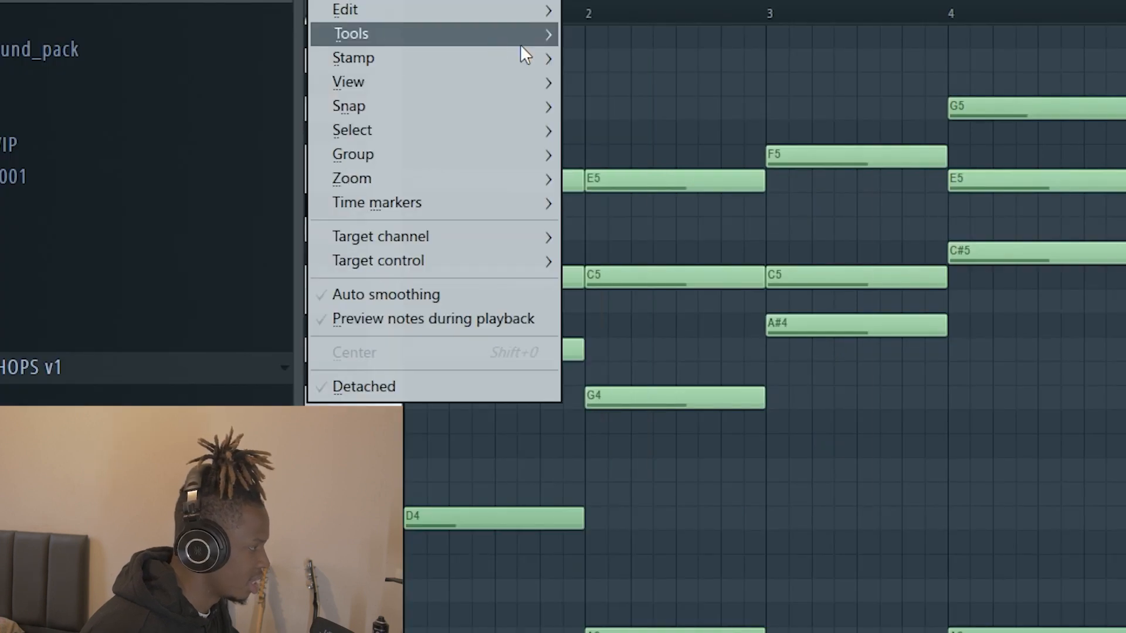
pyautogui.moveTo(520, 44)
pyautogui.click(658, 420)
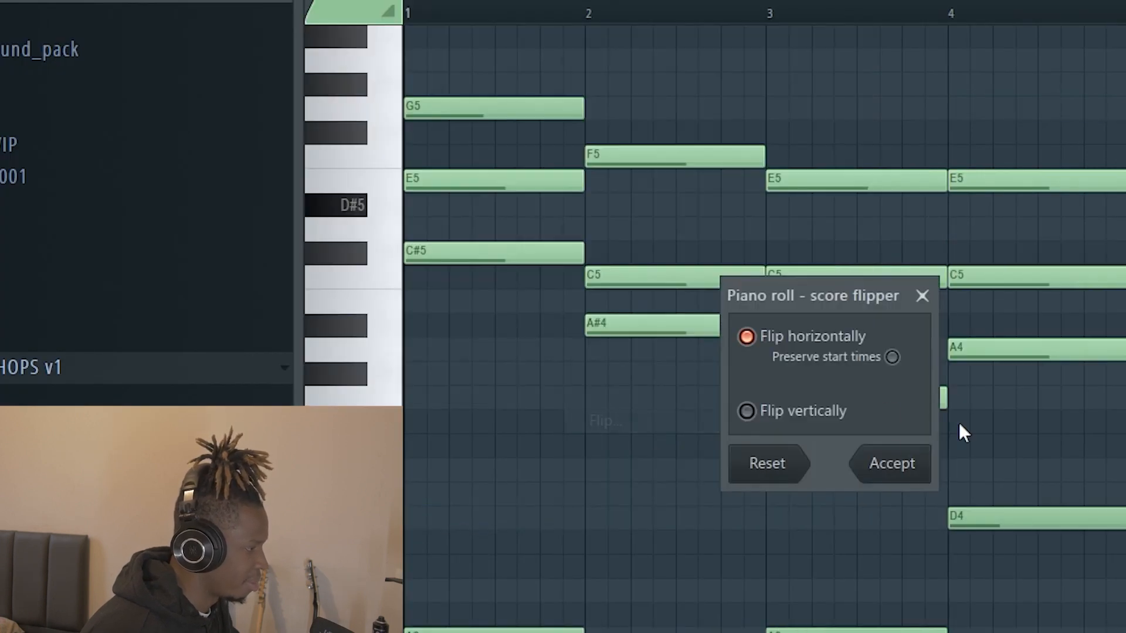
pyautogui.click(888, 460)
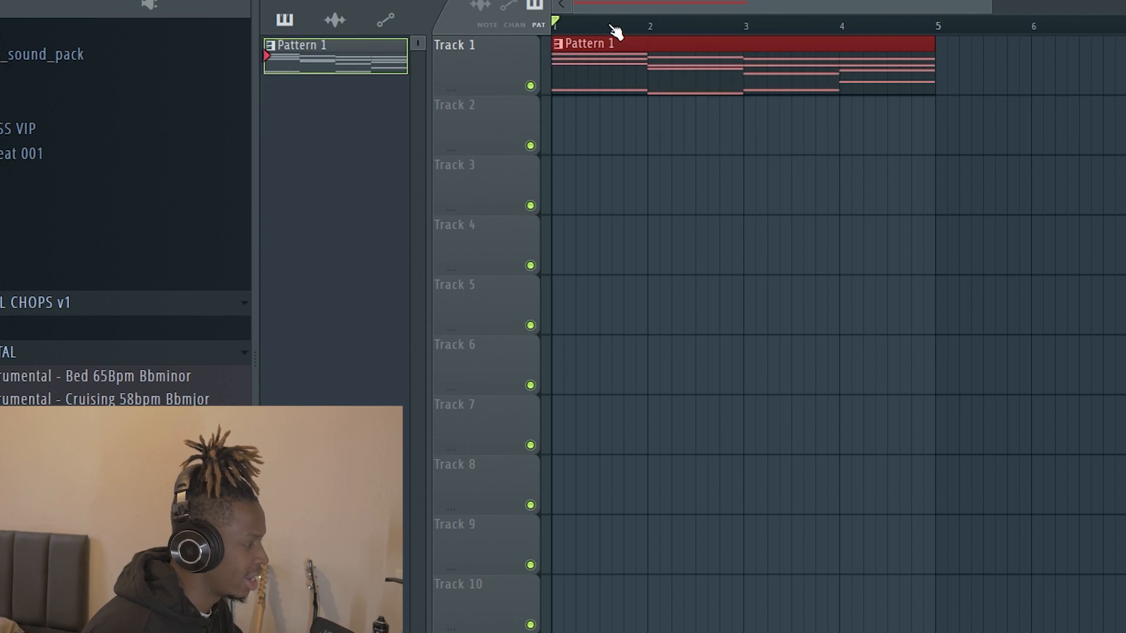
# Step: Consolidate the Pattern 1 clip in the playlist to an audio clip
pyautogui.hotkey('ctrl', 'alt', 'c')
pyautogui.click(839, 592)
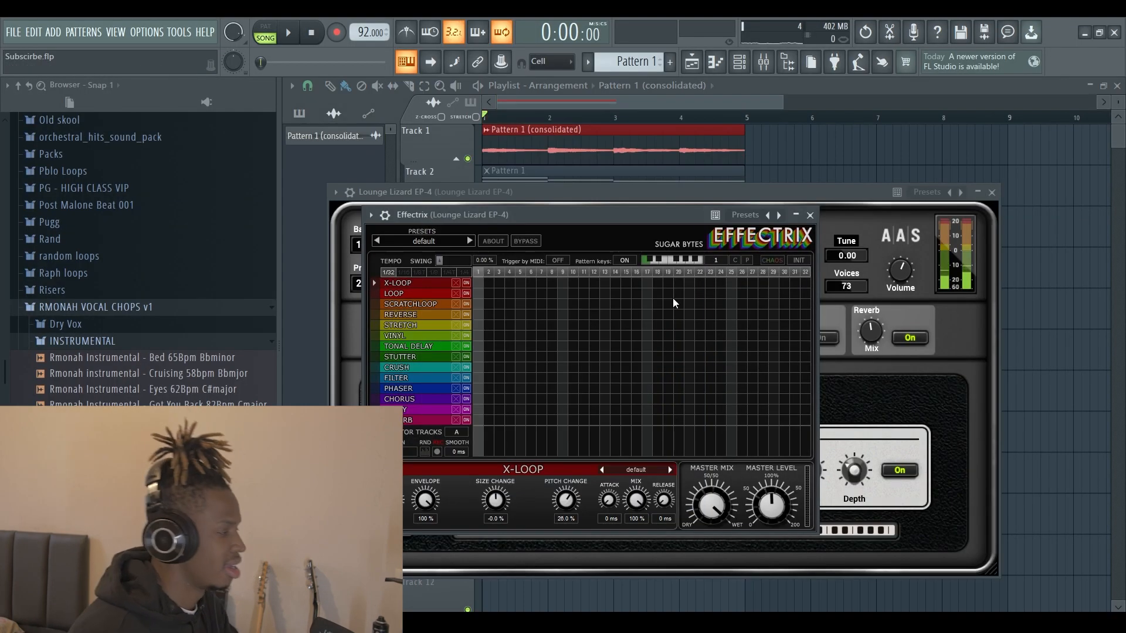
pyautogui.click(813, 155)
# Step: Reverse the consolidated audio clip and play it back
pyautogui.doubleClick(604, 145)
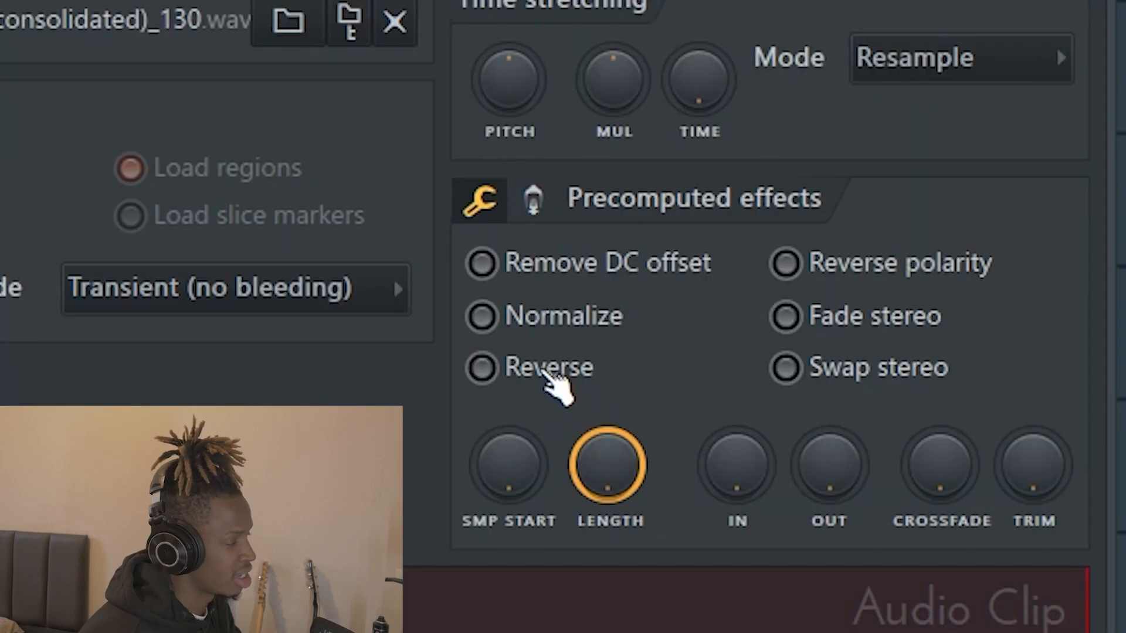
pyautogui.click(621, 403)
pyautogui.rightClick(925, 292)
pyautogui.press('space')
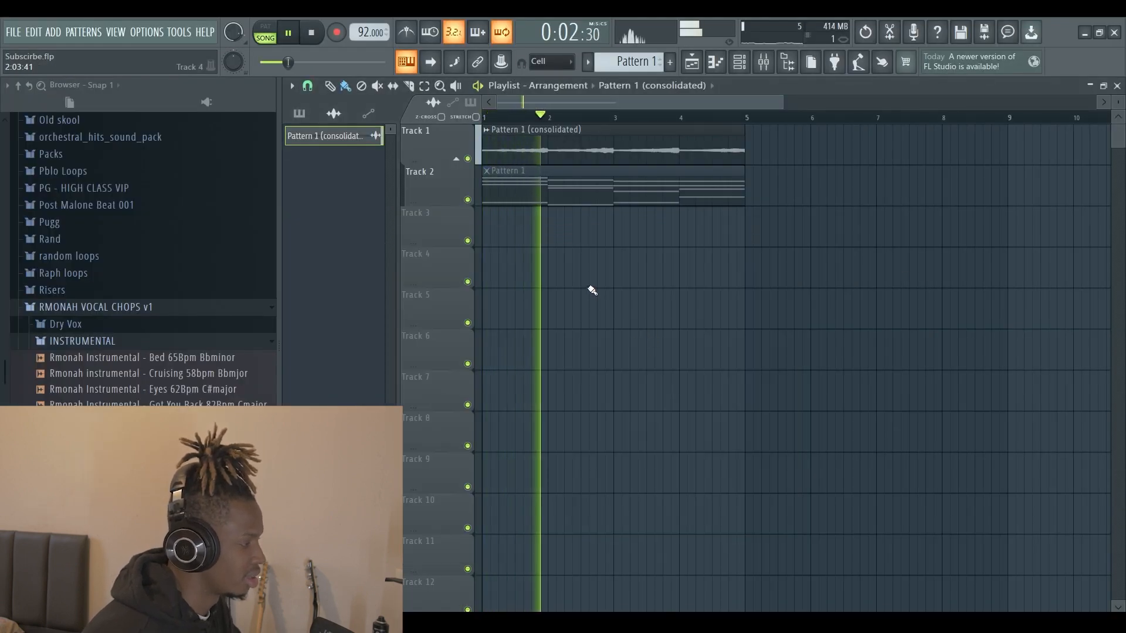
# Step: Ungroup Track 2 in the playlist and open the Pattern 1 notes and the channel rack
pyautogui.rightClick(449, 168)
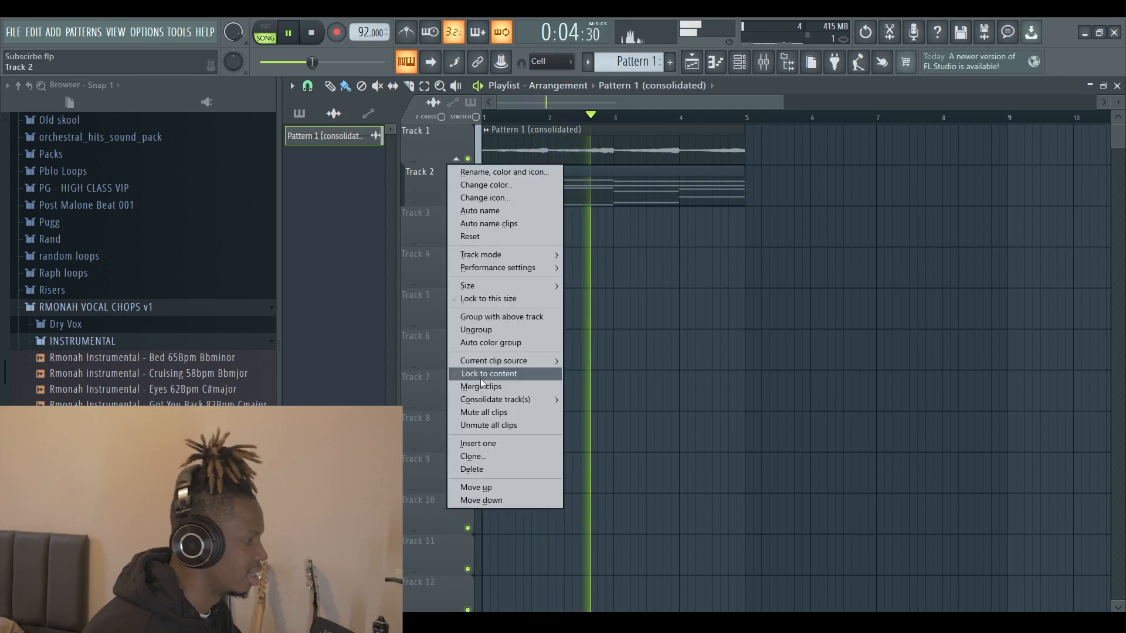
pyautogui.click(484, 331)
pyautogui.doubleClick(514, 178)
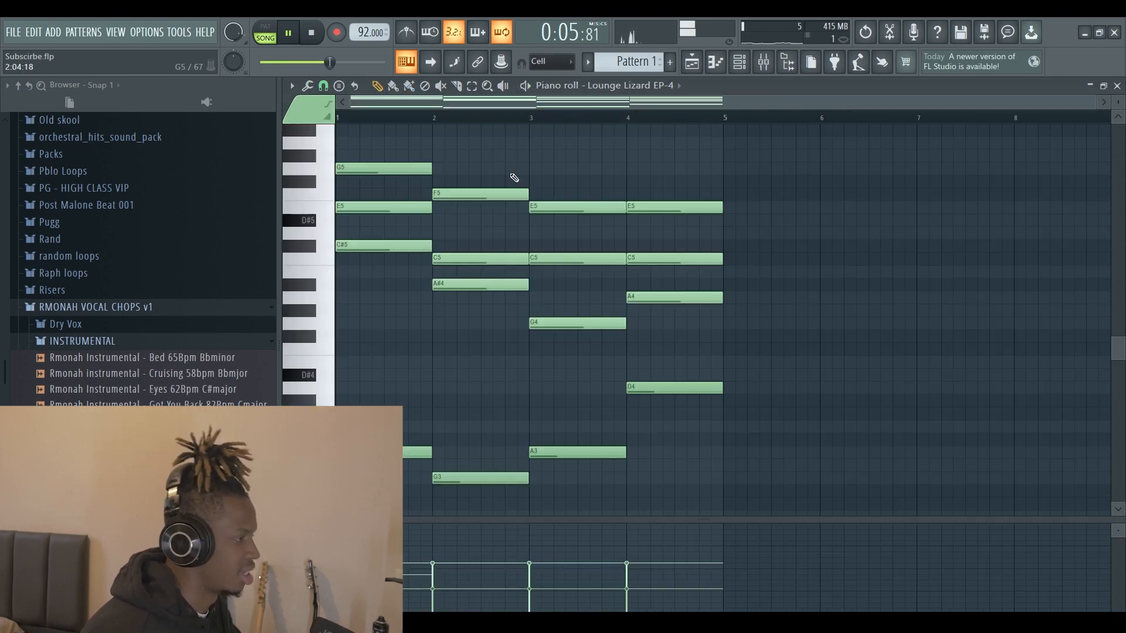
pyautogui.click(742, 61)
pyautogui.rightClick(451, 147)
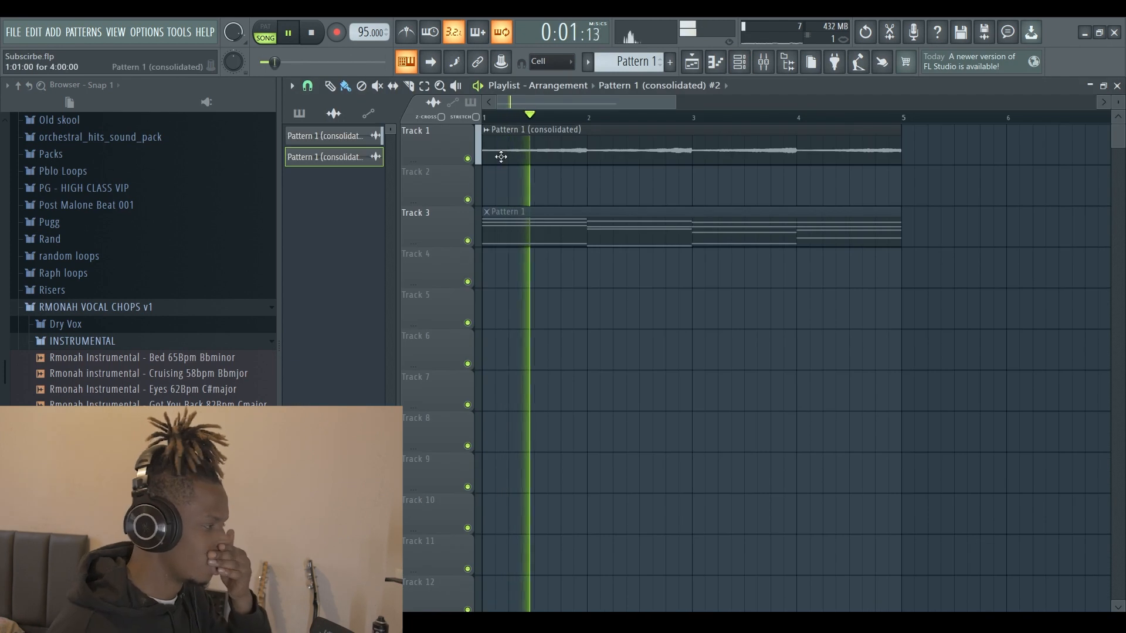
# Step: Stop playback, move the Pattern 1 clip up to Track 2 and unmute all clips on that track
pyautogui.click(740, 62)
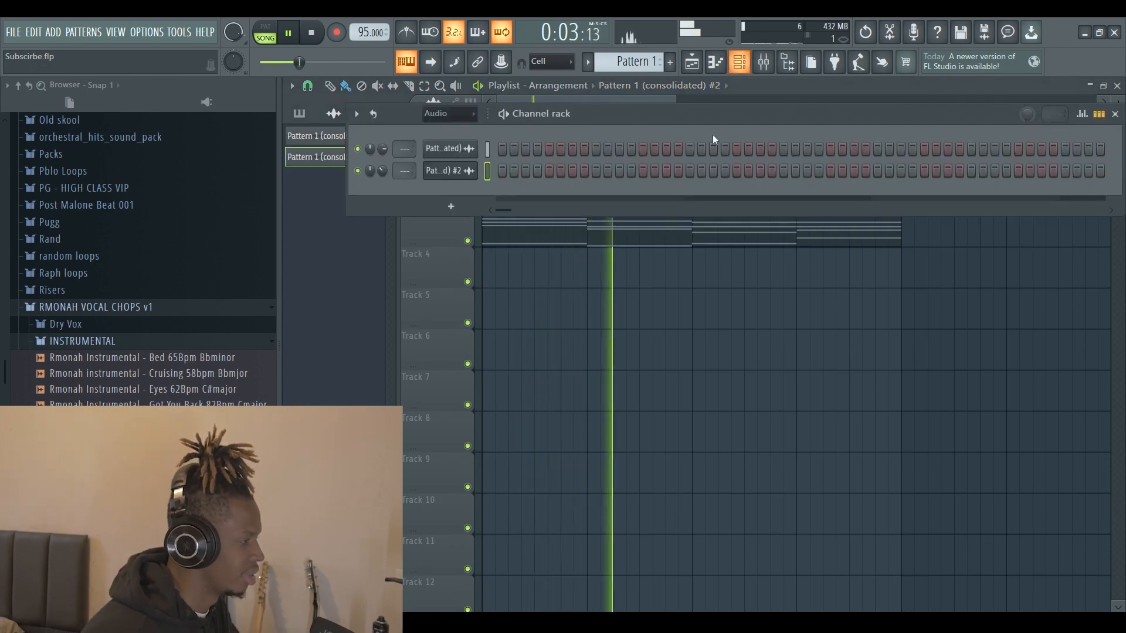
pyautogui.press('space')
pyautogui.moveTo(604, 226); pyautogui.dragTo(476, 206)
pyautogui.rightClick(424, 170)
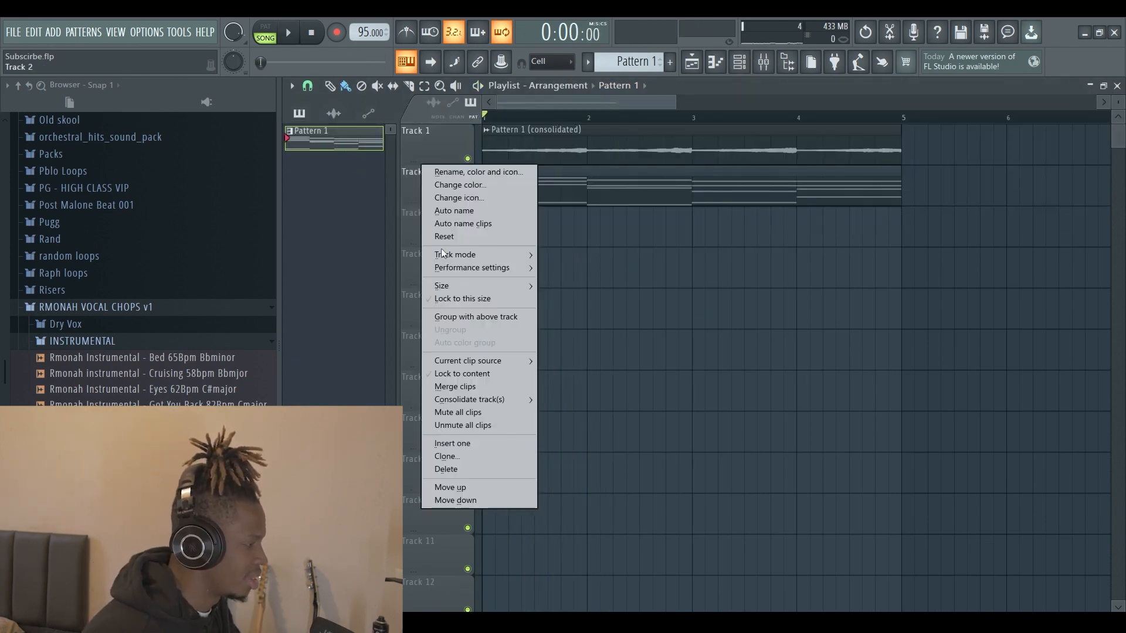
pyautogui.click(469, 426)
# Step: Replace the Lounge Lizard EP-4 instrument of Pattern 1 with Keyscape
pyautogui.doubleClick(556, 183)
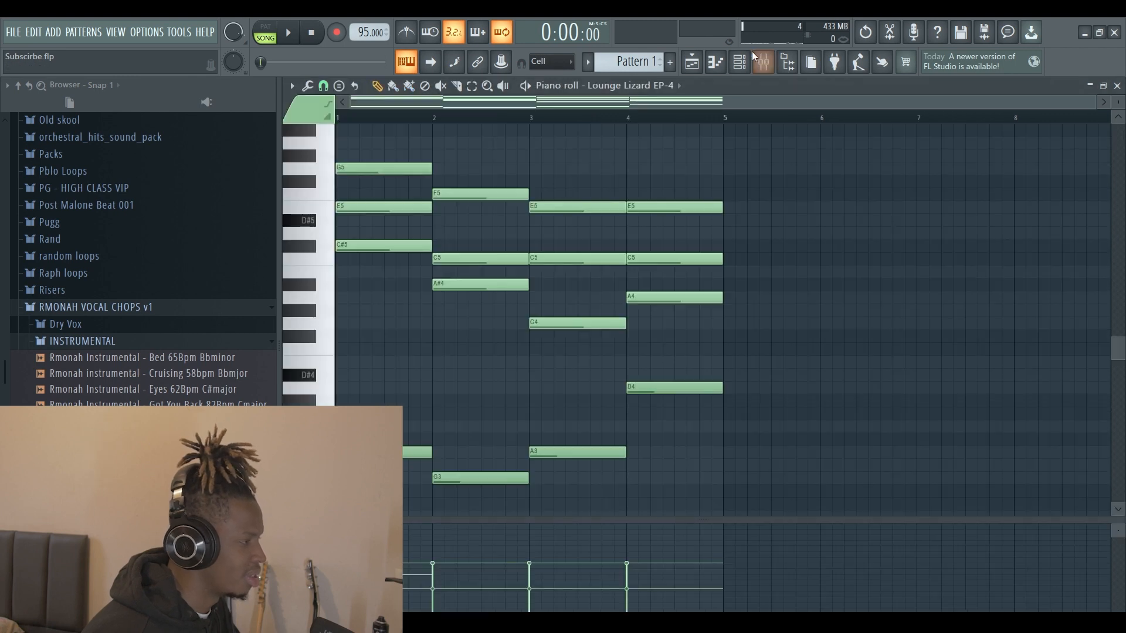
pyautogui.click(740, 62)
pyautogui.rightClick(475, 147)
pyautogui.moveTo(579, 259)
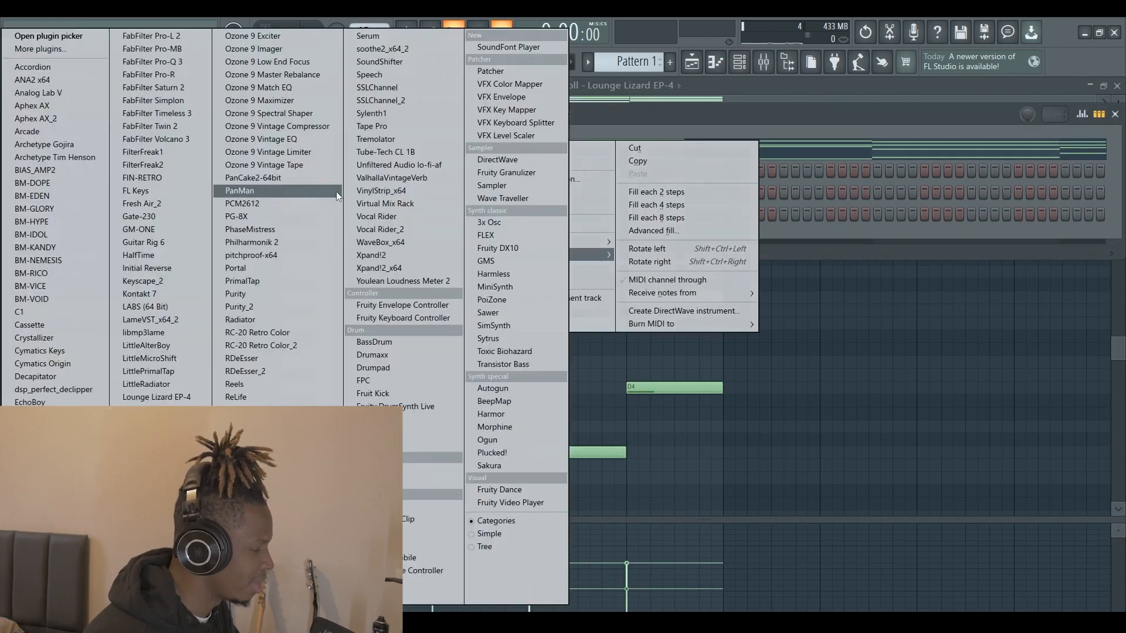
pyautogui.click(161, 280)
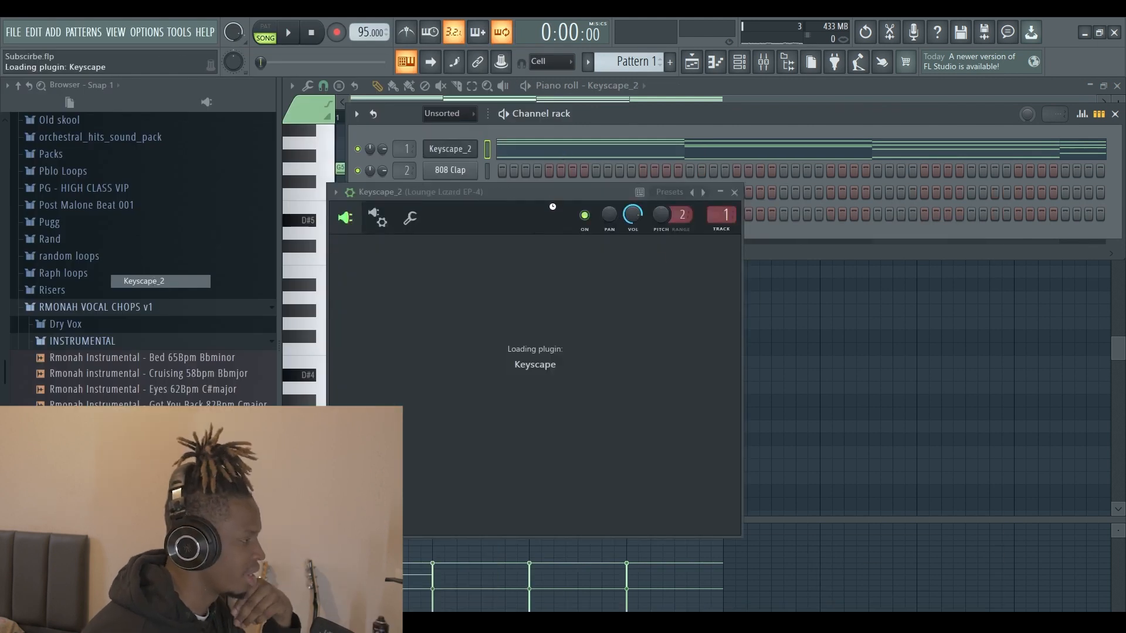
# Step: Play the arrangement to try different tempos and set the project tempo to 91 BPM
pyautogui.press('space')
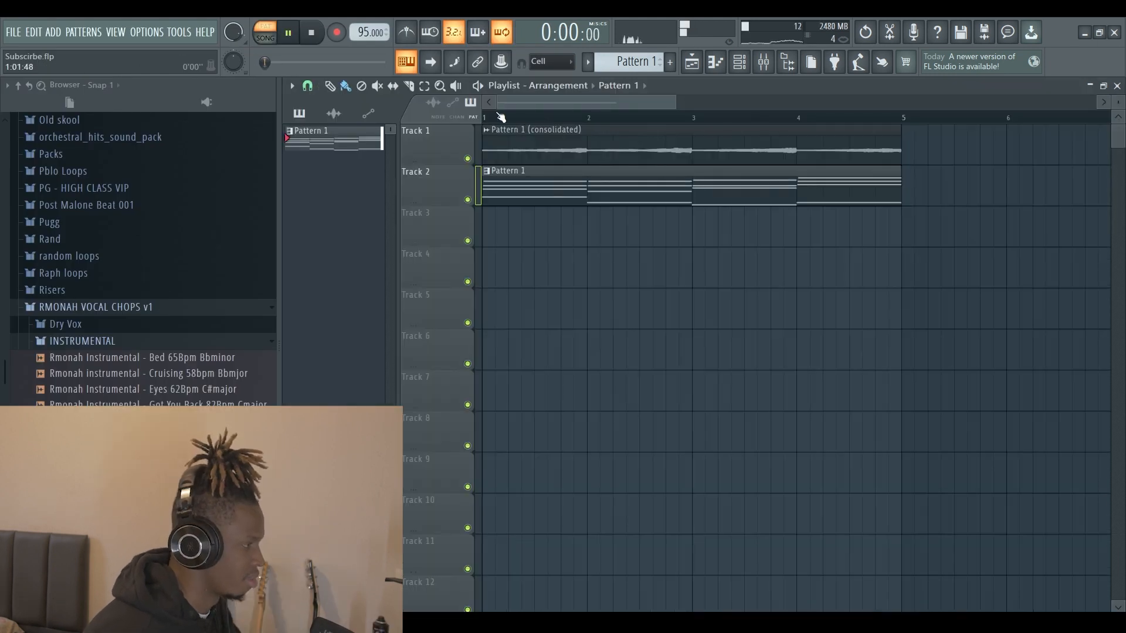
pyautogui.press('l')
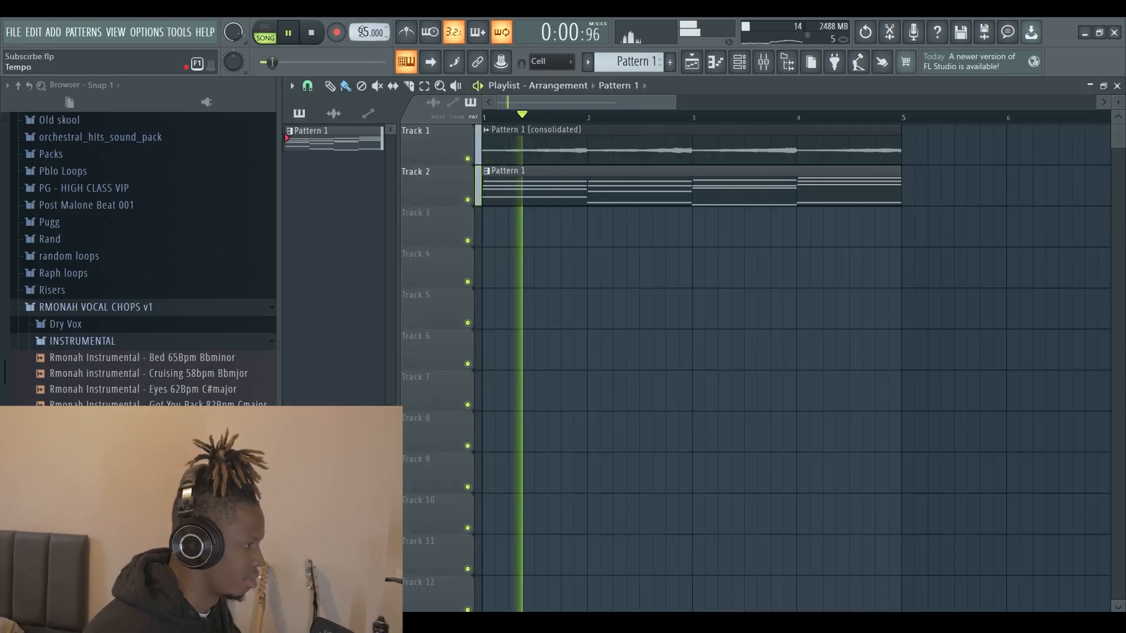
pyautogui.press('space')
pyautogui.press('space')
pyautogui.press('space')
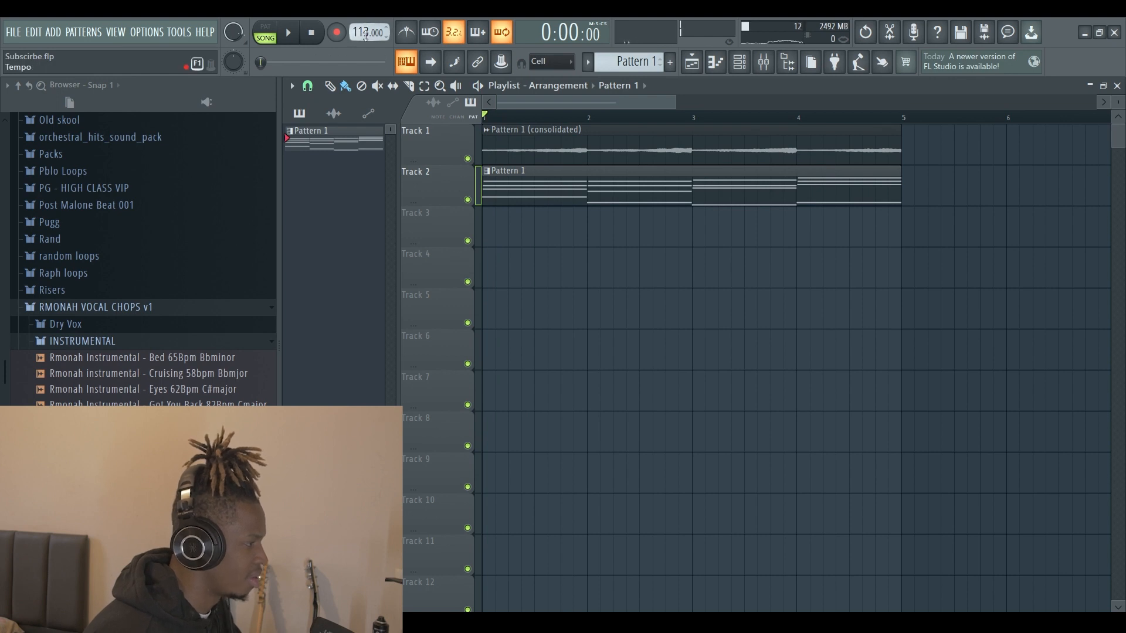
pyautogui.press('space')
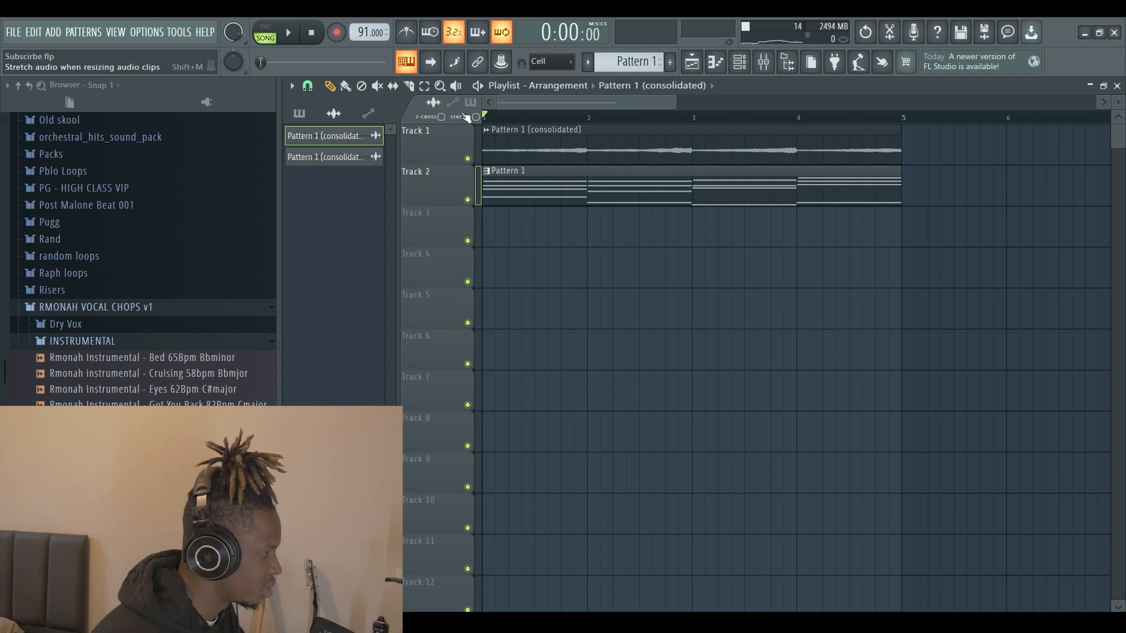
# Step: Stretch the consolidated audio clip on Track 1 down to two bars and play the arrangement
pyautogui.moveTo(899, 152); pyautogui.dragTo(697, 155)
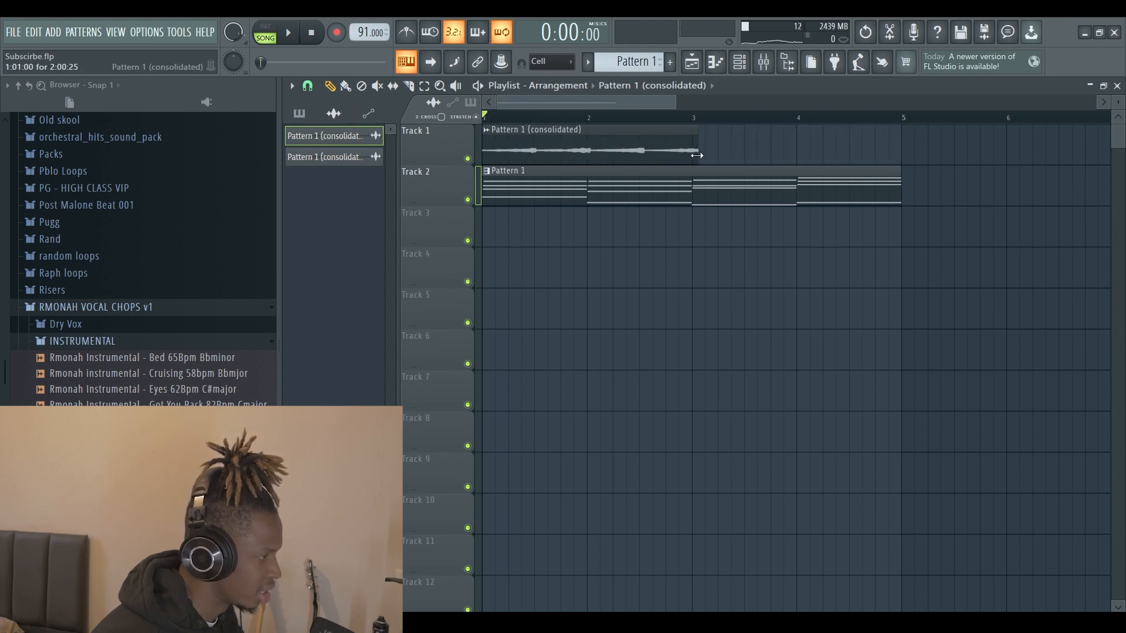
pyautogui.press('space')
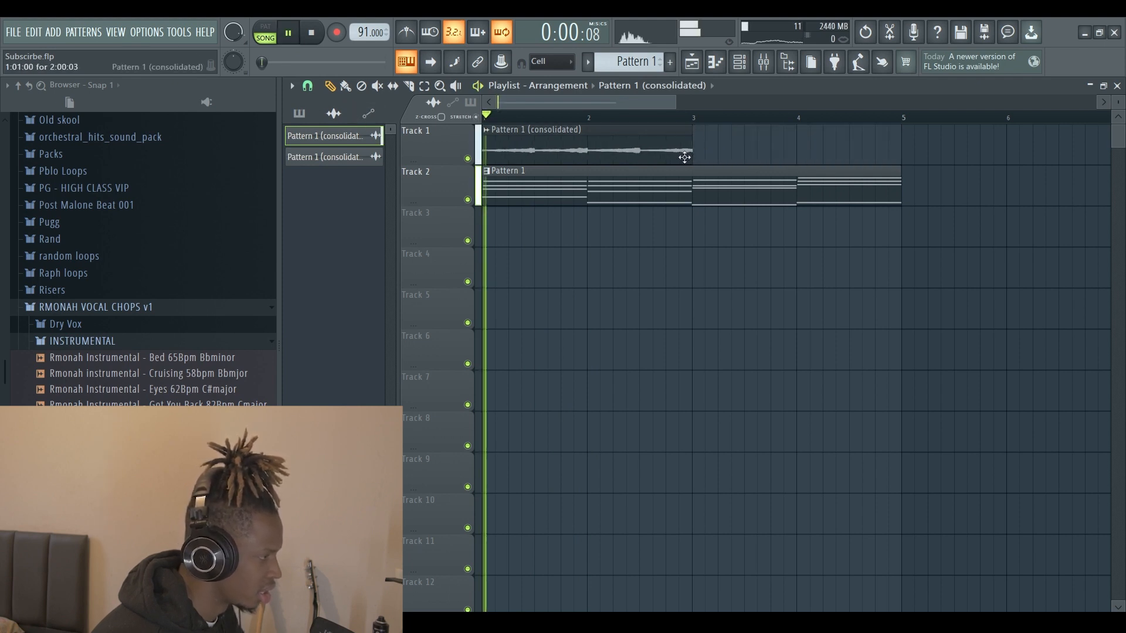
pyautogui.scroll(3, 456, 166)
pyautogui.scroll(-4, 475, 164)
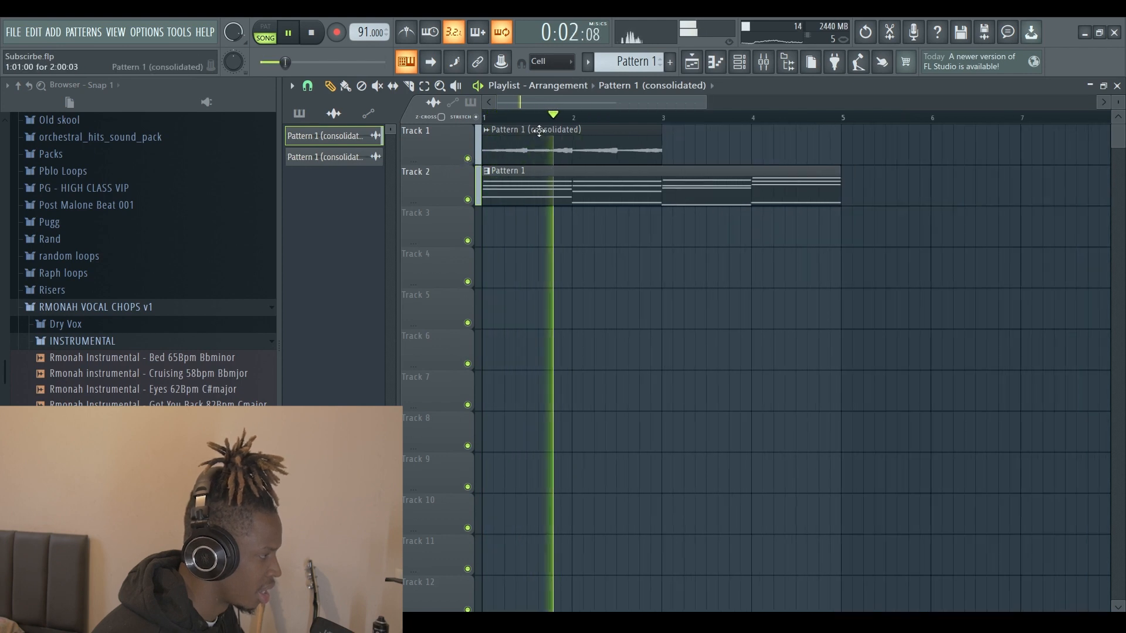
# Step: Adjust the audio clip's channel settings and place the two-bar clip at bar 3 on Track 1
pyautogui.doubleClick(594, 151)
pyautogui.click(715, 307)
pyautogui.rightClick(971, 367)
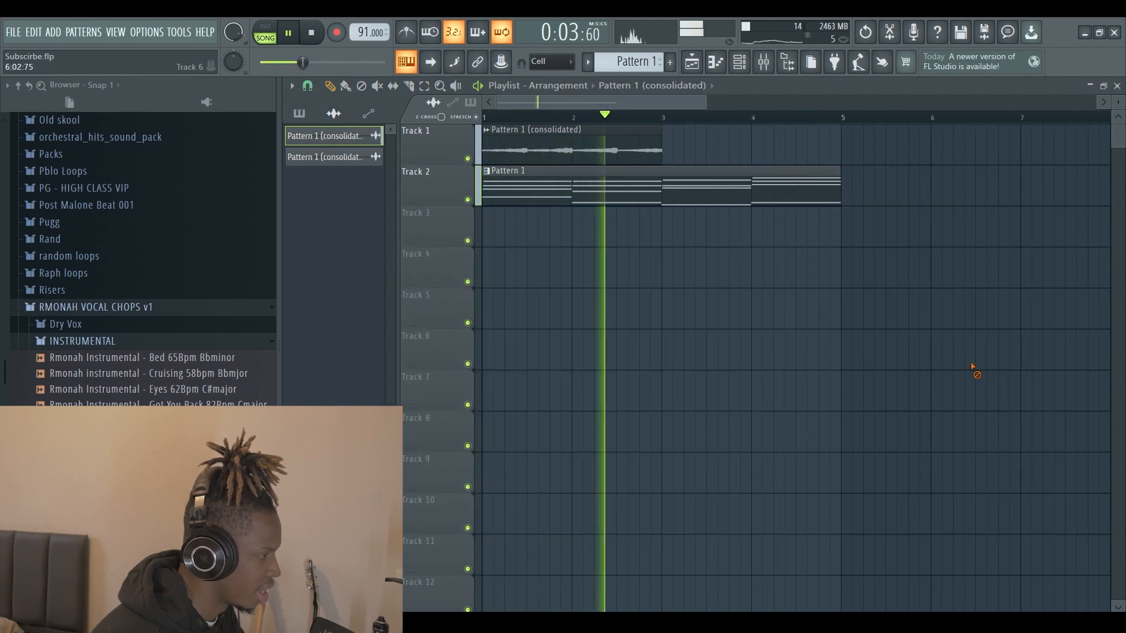
pyautogui.click(467, 200)
pyautogui.moveTo(548, 152); pyautogui.dragTo(740, 133)
# Step: Create Pattern 2 and replace the 808 Clap channel with Xpand!2, loading the Soft Harp+ strings preset into part A
pyautogui.scroll(-10, 115, 340)
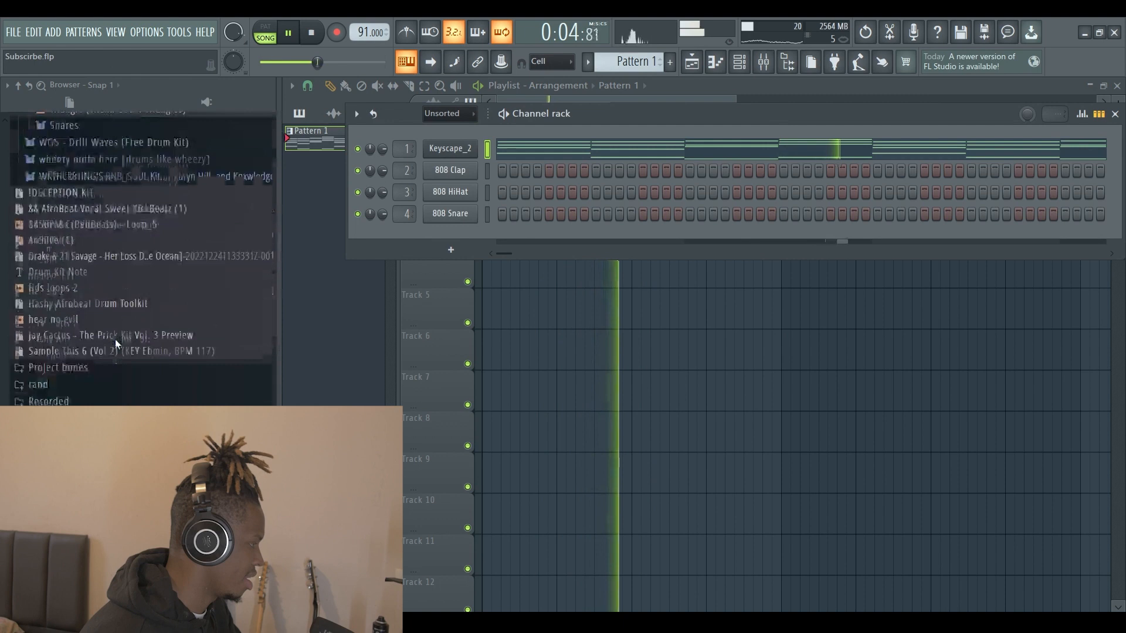
pyautogui.scroll(5, 115, 339)
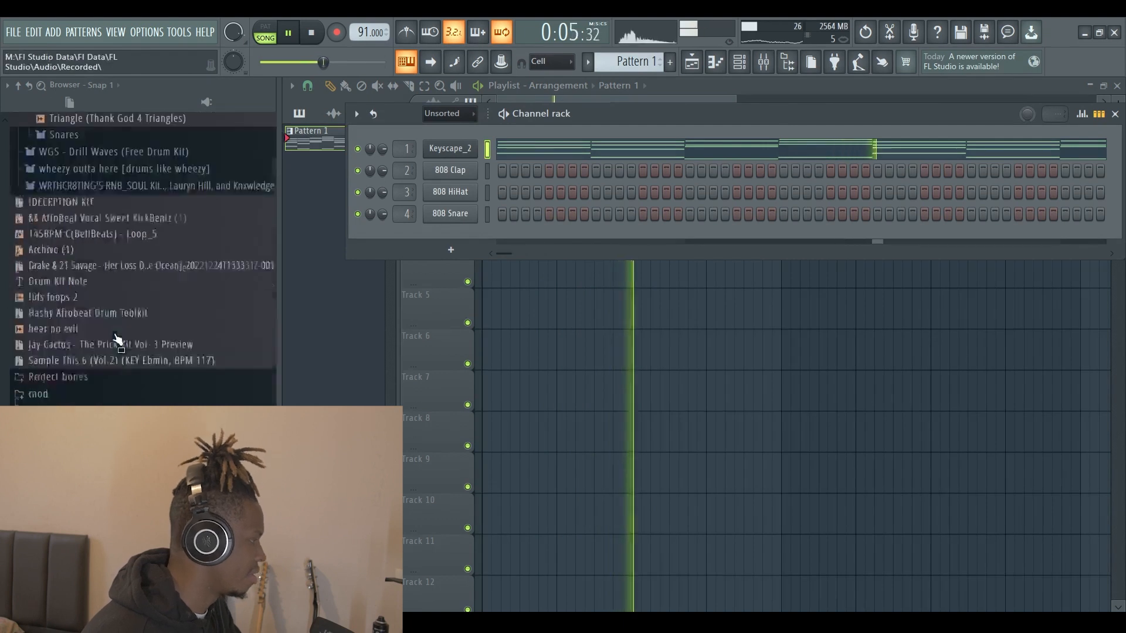
pyautogui.rightClick(454, 171)
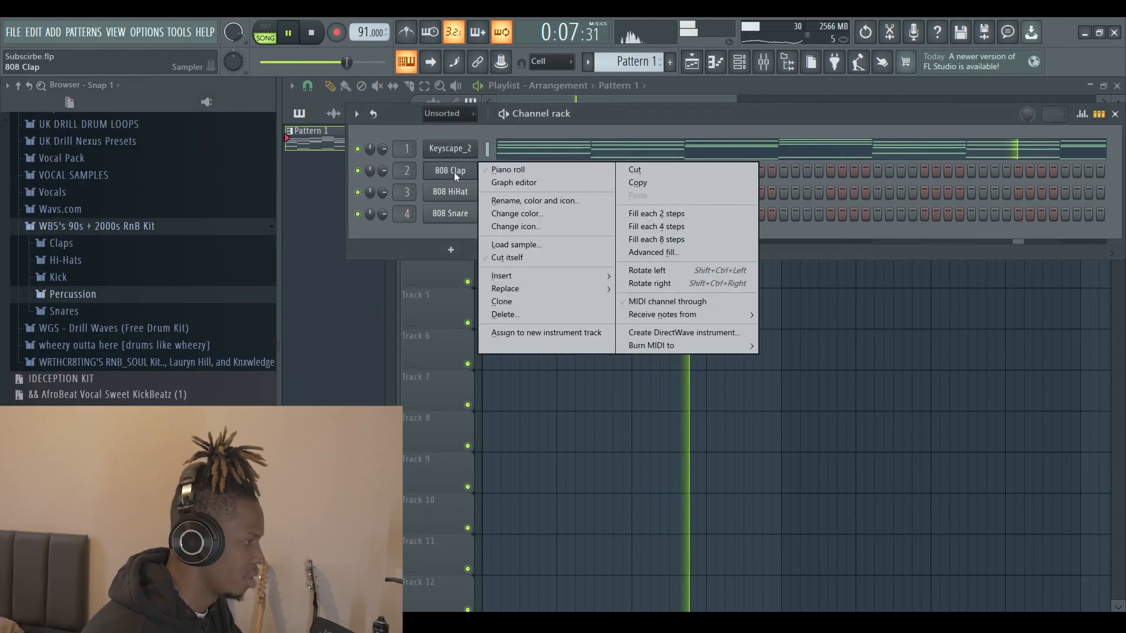
pyautogui.click(669, 62)
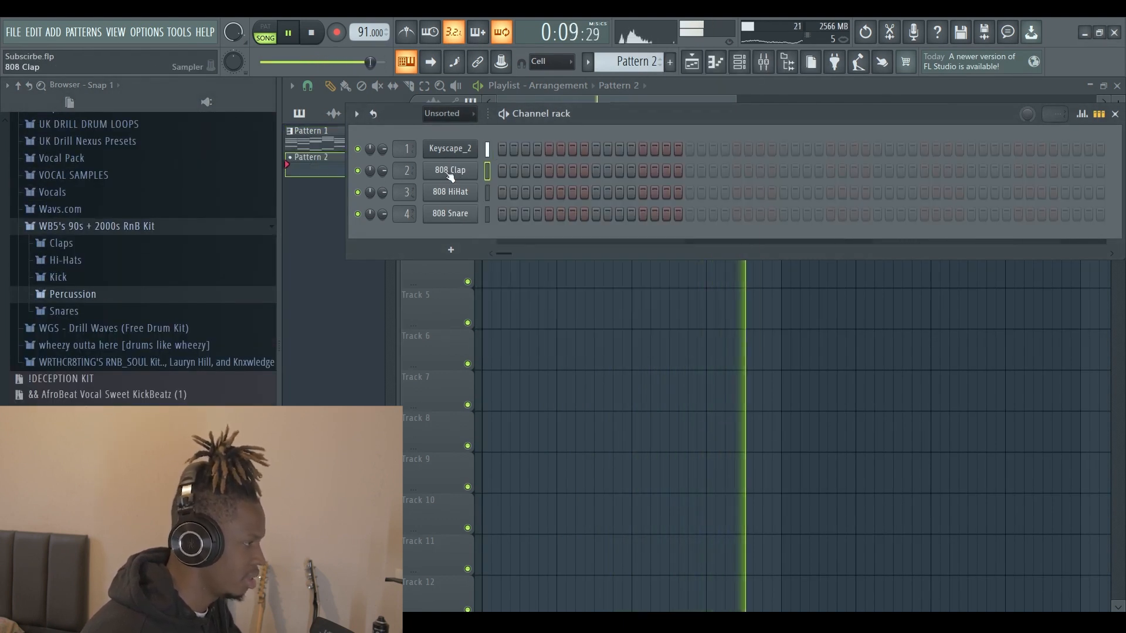
pyautogui.rightClick(476, 164)
pyautogui.moveTo(553, 286)
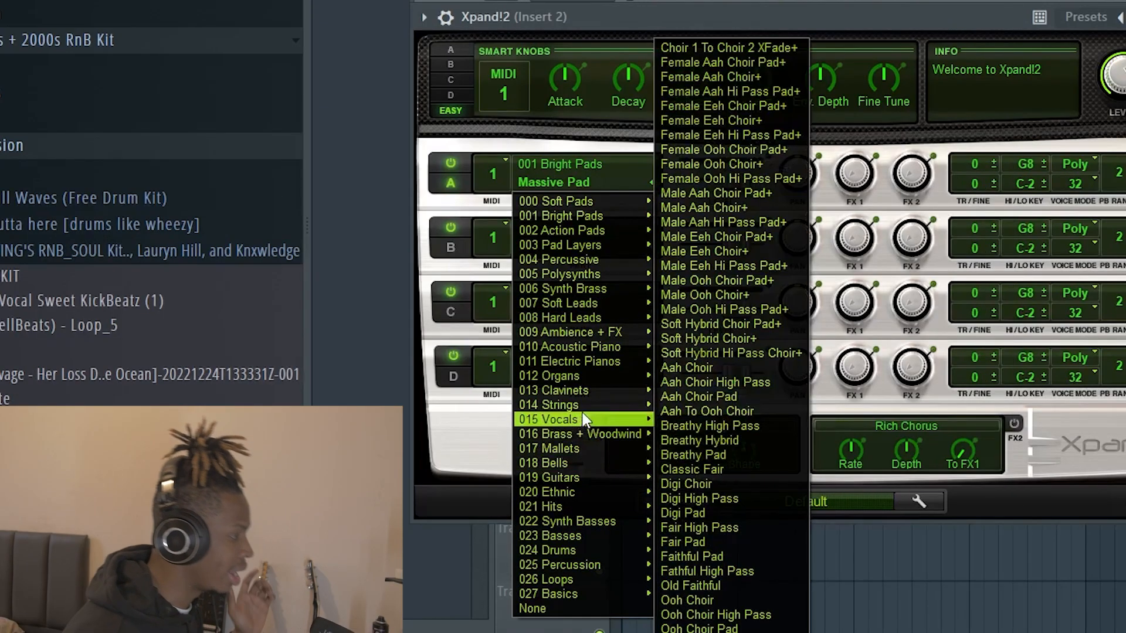
pyautogui.moveTo(603, 404)
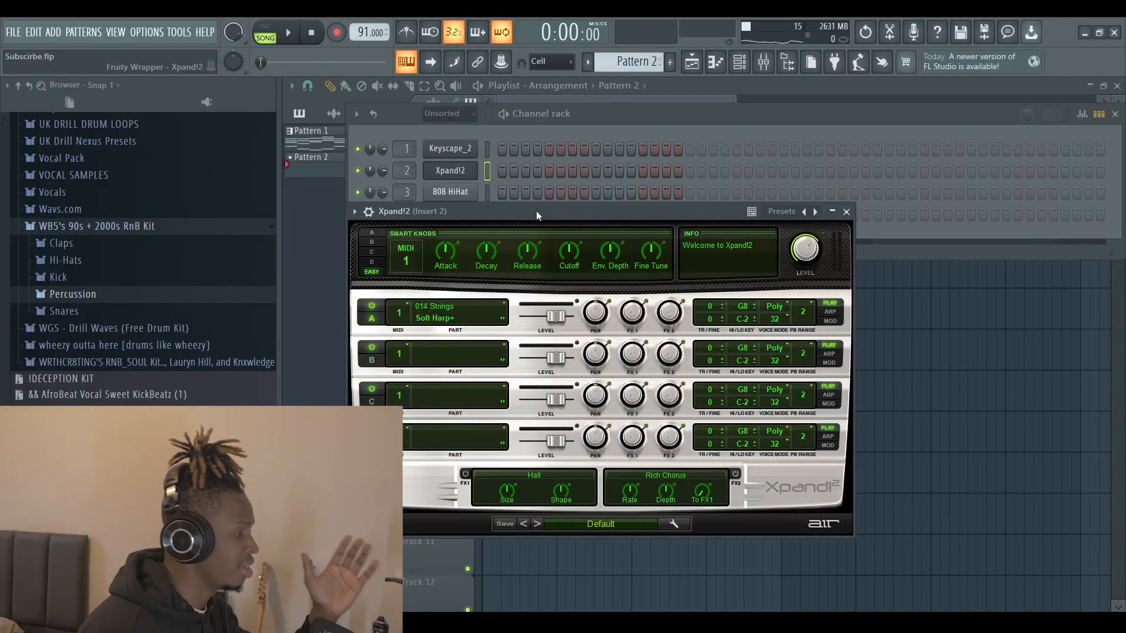
pyautogui.moveTo(537, 211); pyautogui.dragTo(757, 183)
# Step: Draw an E7 note on beat 2 of bar 1 in the Xpand!2 piano roll and shorten it to one beat
pyautogui.rightClick(463, 170)
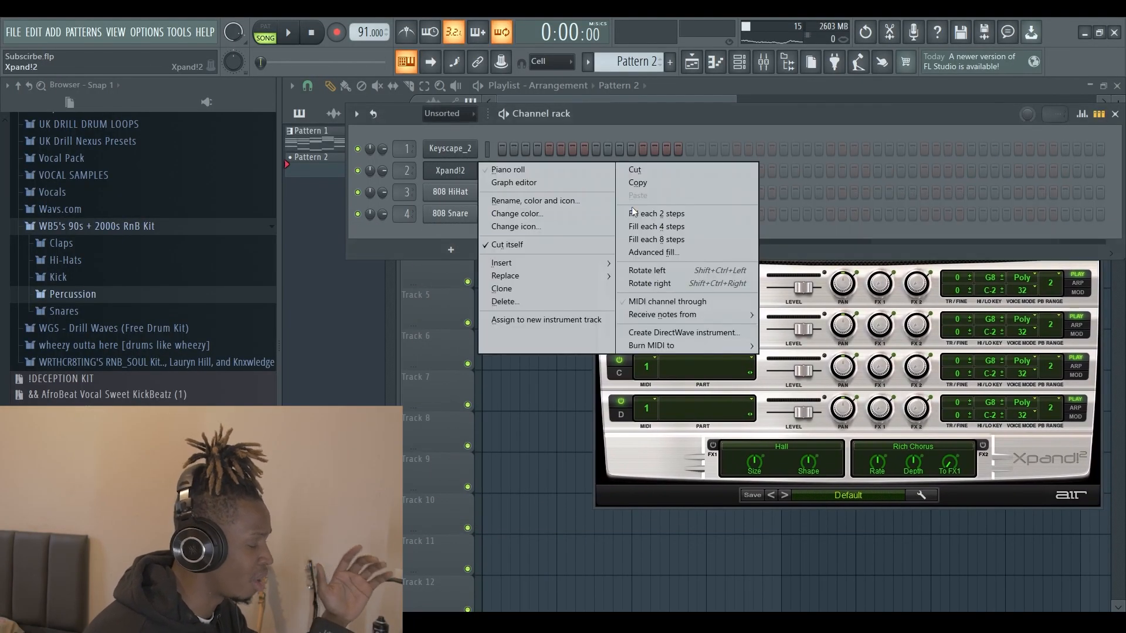
pyautogui.click(751, 156)
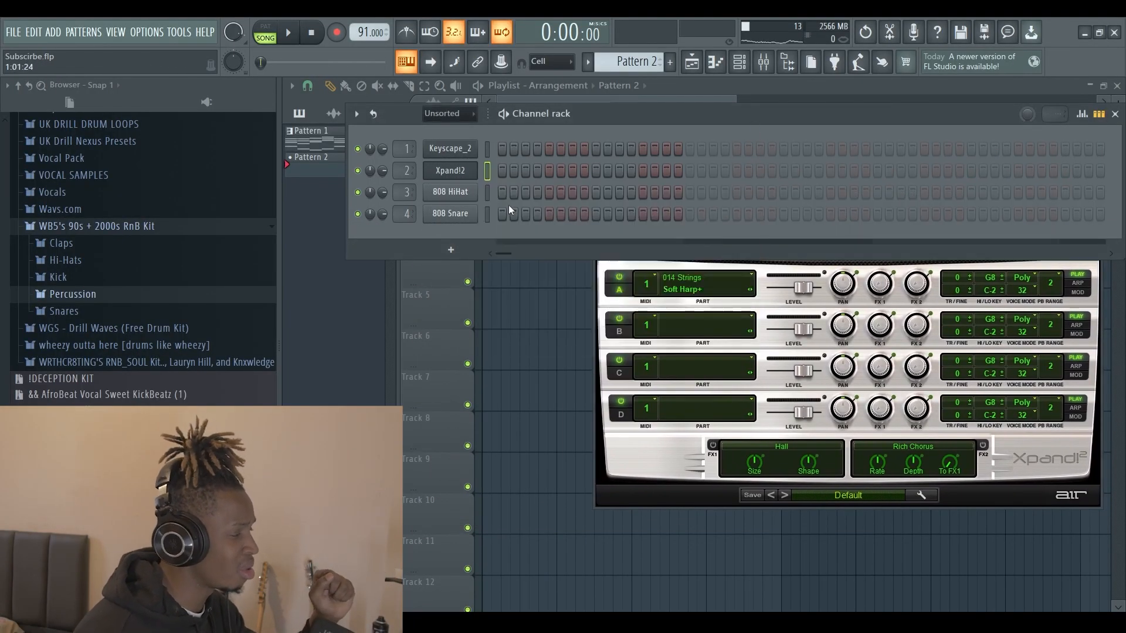
pyautogui.rightClick(458, 173)
pyautogui.click(538, 170)
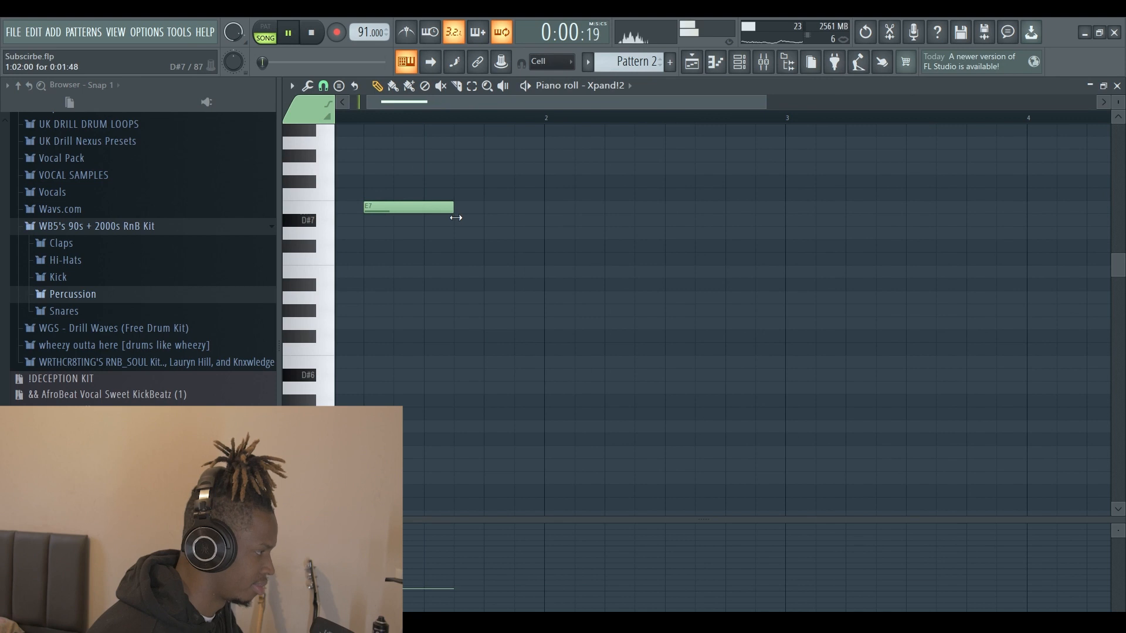
pyautogui.moveTo(455, 216); pyautogui.dragTo(428, 217)
pyautogui.scroll(-2, 431, 218)
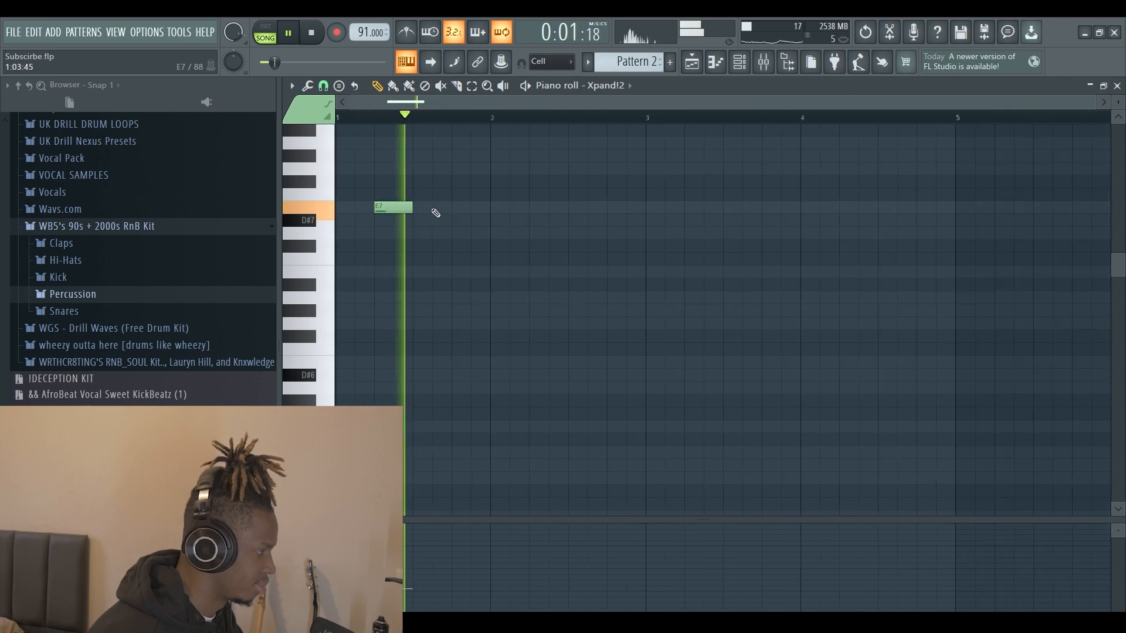
pyautogui.scroll(2, 467, 224)
pyautogui.press('space')
# Step: Add one-beat notes to the Xpand!2 melody in bar 2: F7 on beat 1 and E7 on beat 3
pyautogui.click(492, 254)
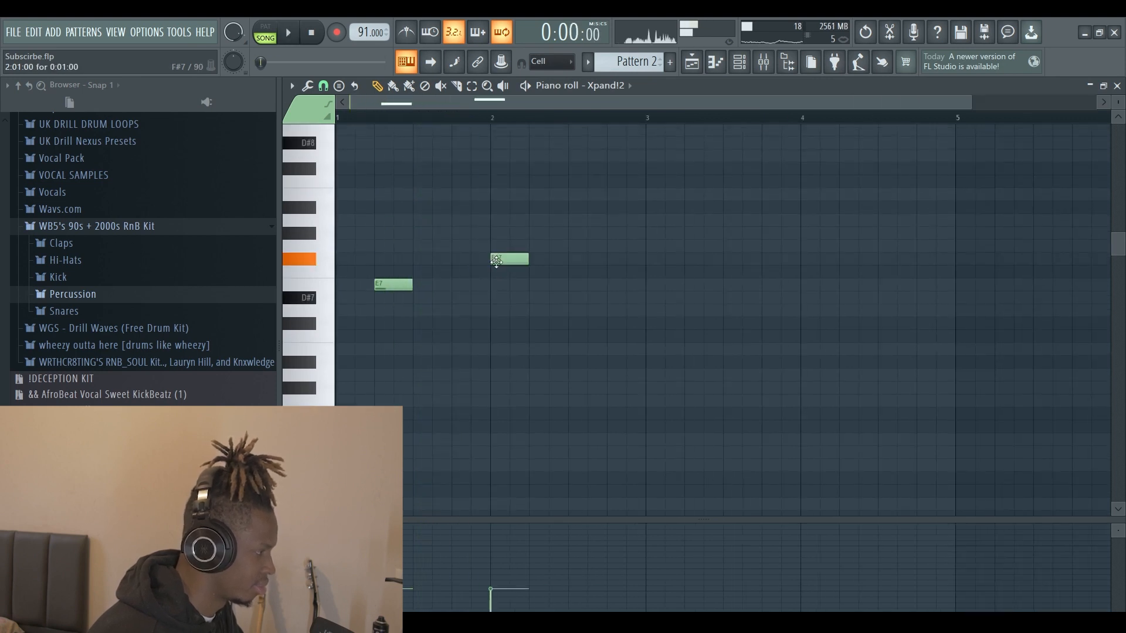
pyautogui.moveTo(492, 254); pyautogui.dragTo(492, 268)
pyautogui.press('space')
pyautogui.scroll(-4, 496, 271)
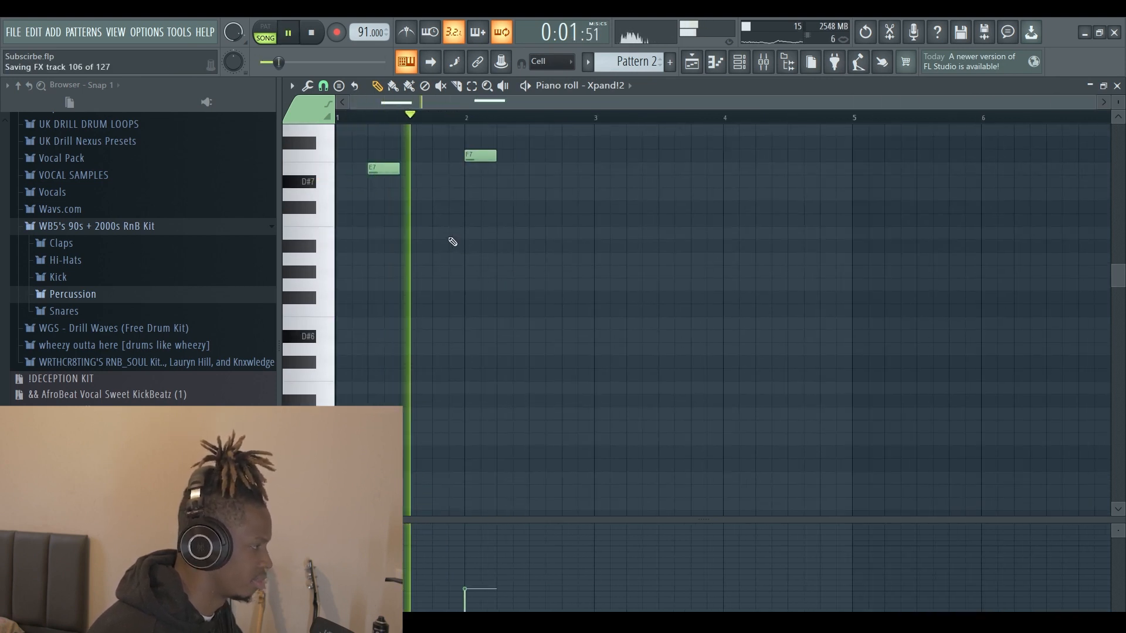
pyautogui.click(538, 168)
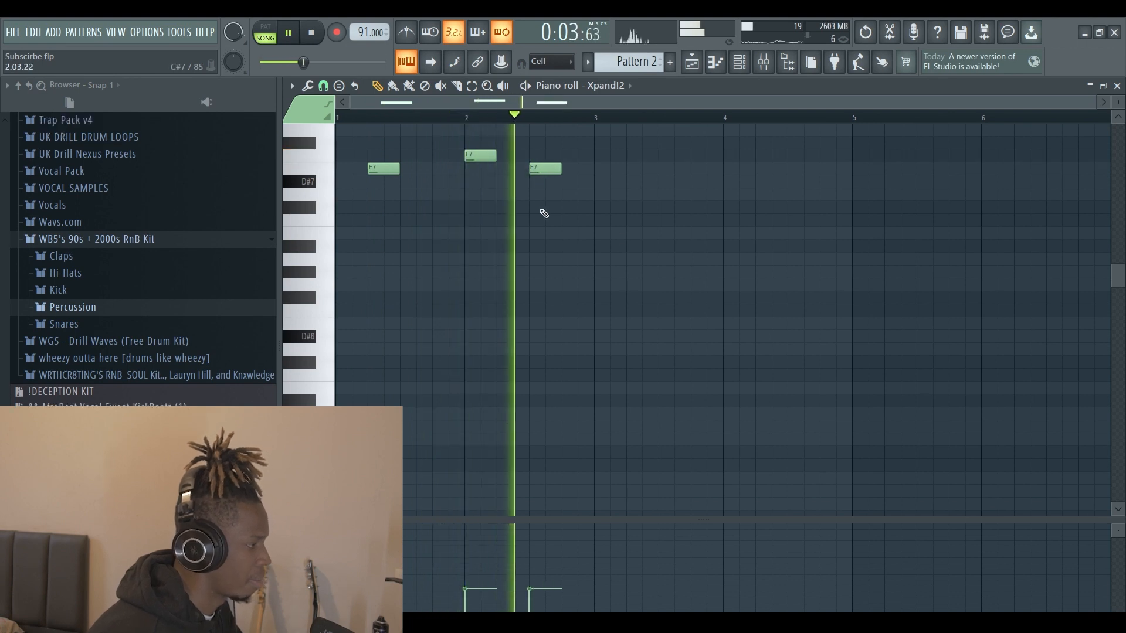
# Step: Duplicate all notes of the Xpand!2 melody into bars 3 and 4
pyautogui.hotkey('ctrl', 'a')
pyautogui.moveTo(382, 163)
pyautogui.mouseDown()
pyautogui.moveTo(661, 176)
pyautogui.moveTo(648, 176)
pyautogui.mouseUp()
pyautogui.keyDown('ctrl'); pyautogui.click(684, 213); pyautogui.keyUp('ctrl')
# Step: Pick SW Snare 006 from the drum kit's snares, add it as a new channel and place hits on steps 9 and 25
pyautogui.click(741, 63)
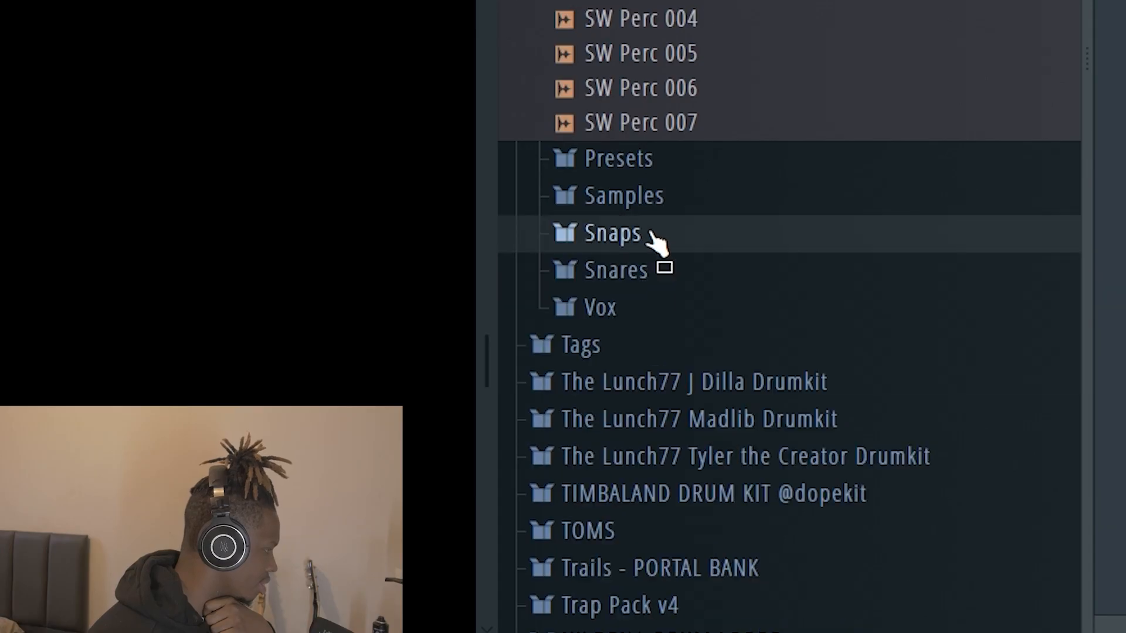
pyautogui.click(650, 270)
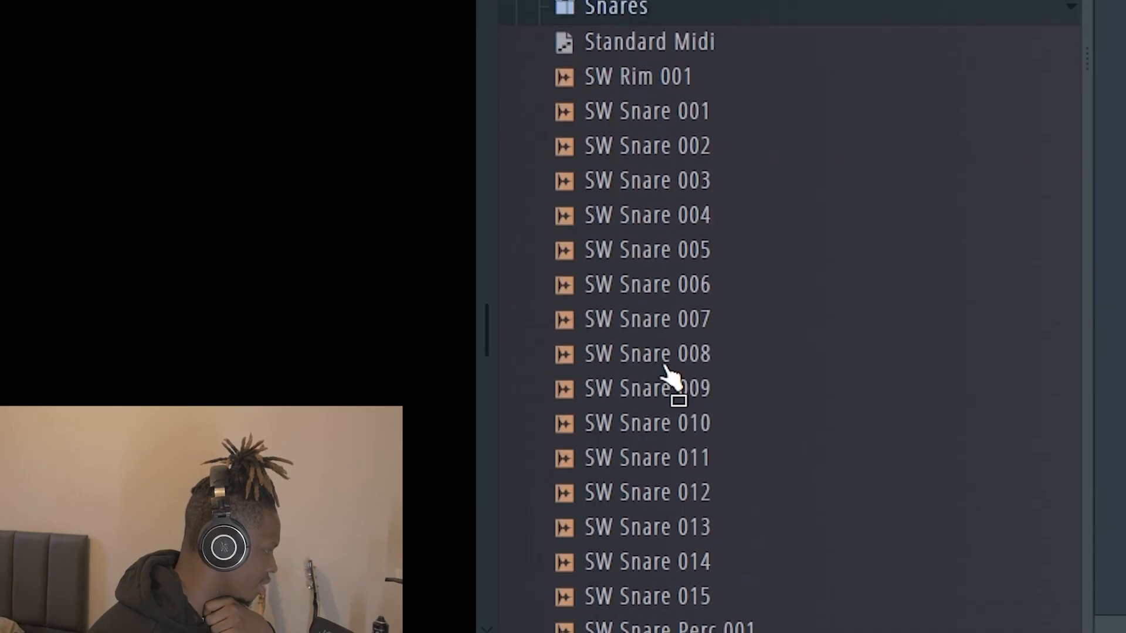
pyautogui.click(670, 355)
pyautogui.click(712, 285)
pyautogui.scroll(-2, 719, 403)
pyautogui.click(708, 288)
pyautogui.click(695, 144)
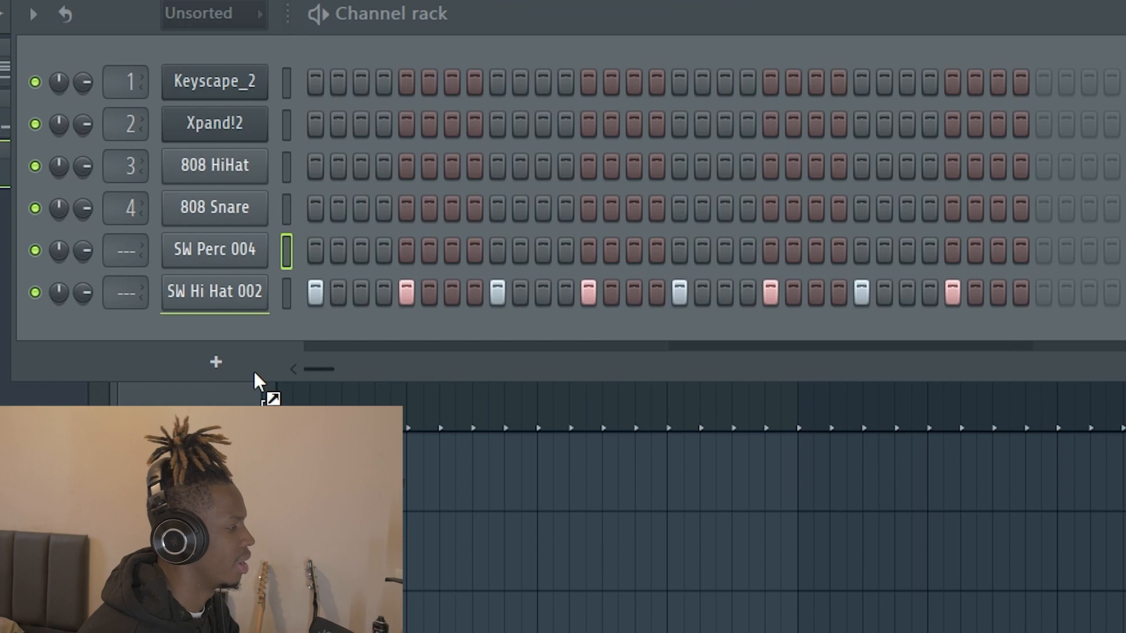
pyautogui.moveTo(255, 371); pyautogui.dragTo(233, 327)
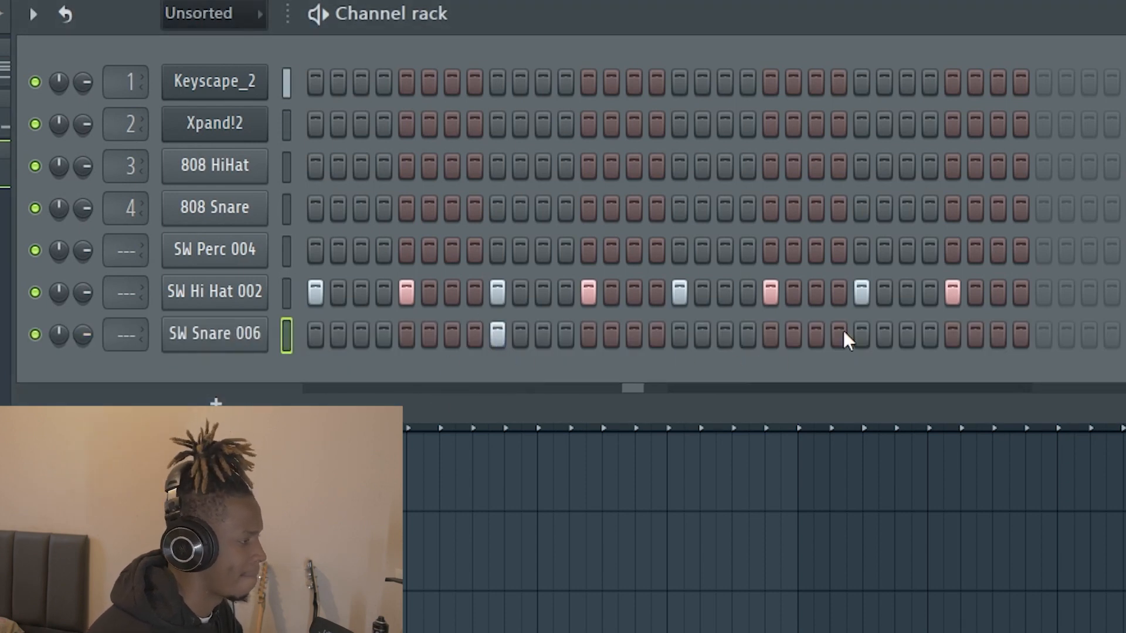
pyautogui.press('space')
pyautogui.click(860, 336)
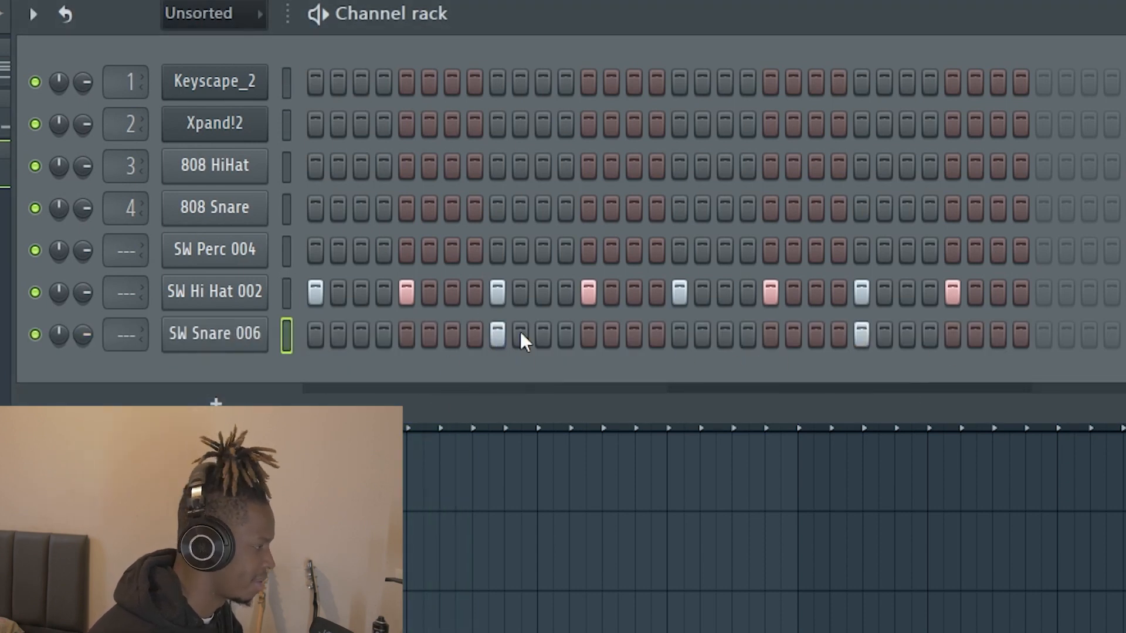
# Step: Lower the SW Perc 004 channel's volume and place its single hit on step 27
pyautogui.click(287, 250)
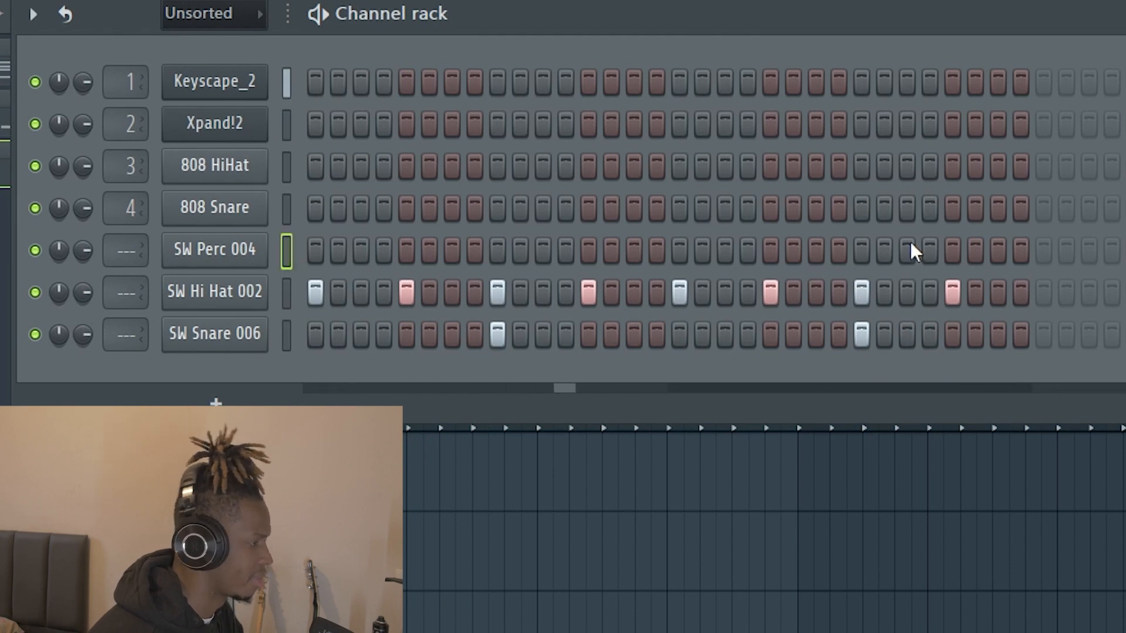
pyautogui.moveTo(83, 246); pyautogui.dragTo(83, 267)
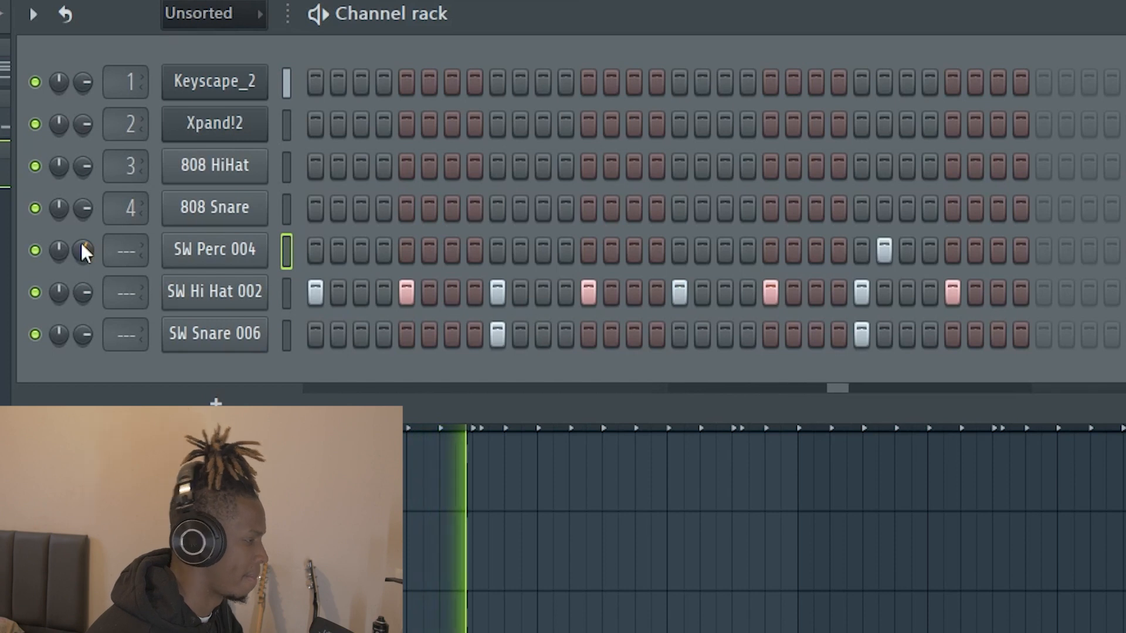
pyautogui.click(884, 250)
pyautogui.click(907, 251)
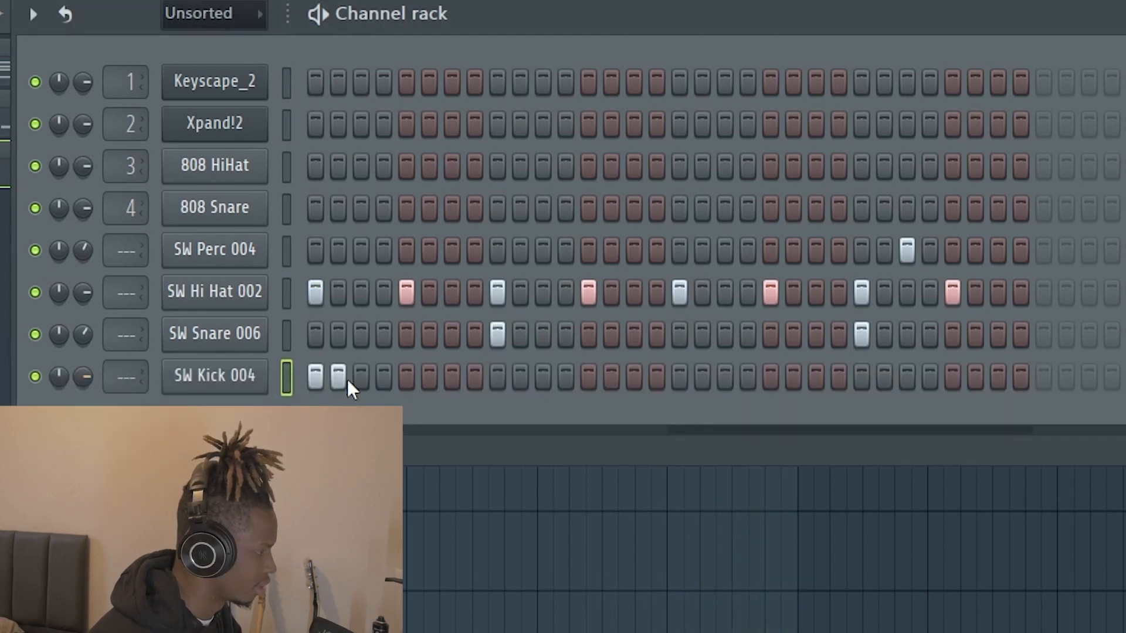
# Step: Program the SW Kick 004 hits on steps 1, 3, 19 and 31 while the arrangement plays
pyautogui.click(338, 376)
pyautogui.click(361, 376)
pyautogui.press('space')
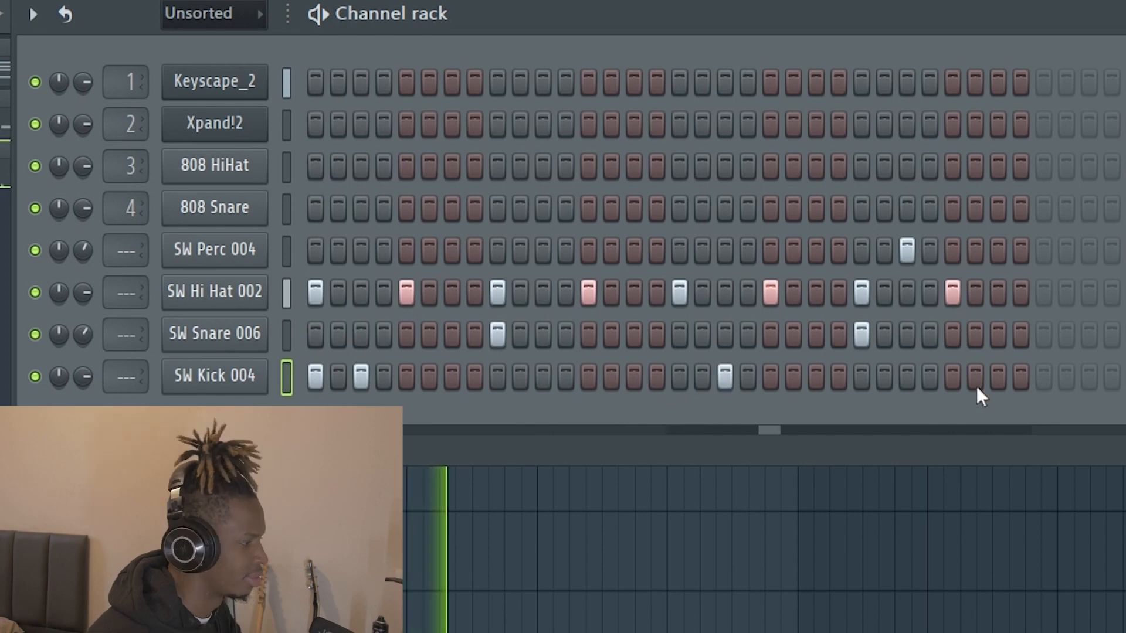
pyautogui.click(993, 377)
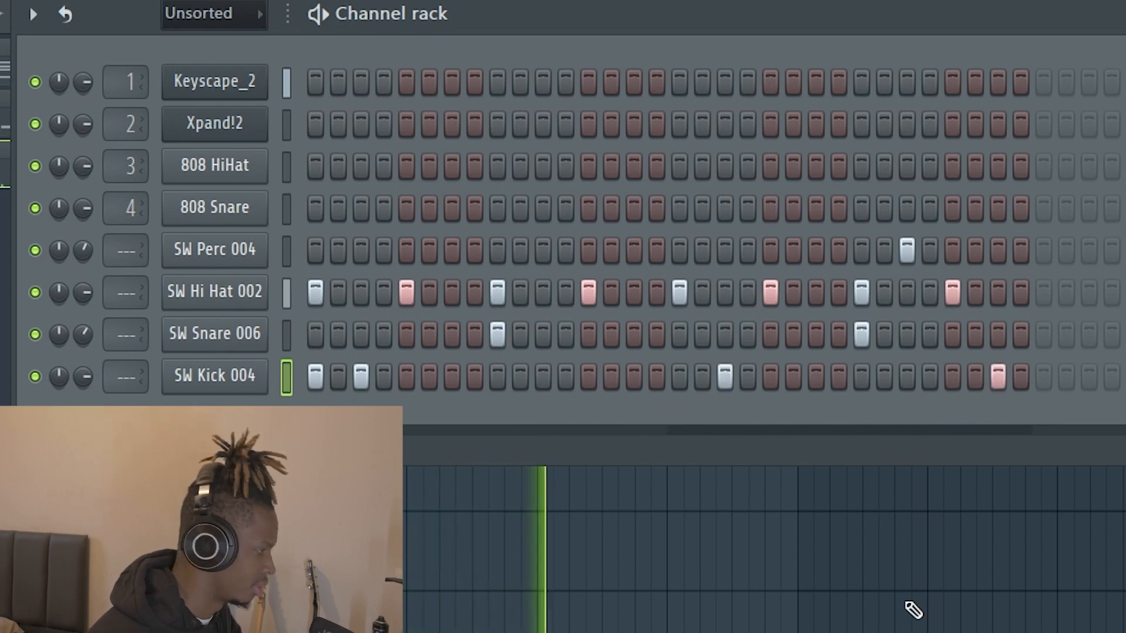
pyautogui.press('F6')
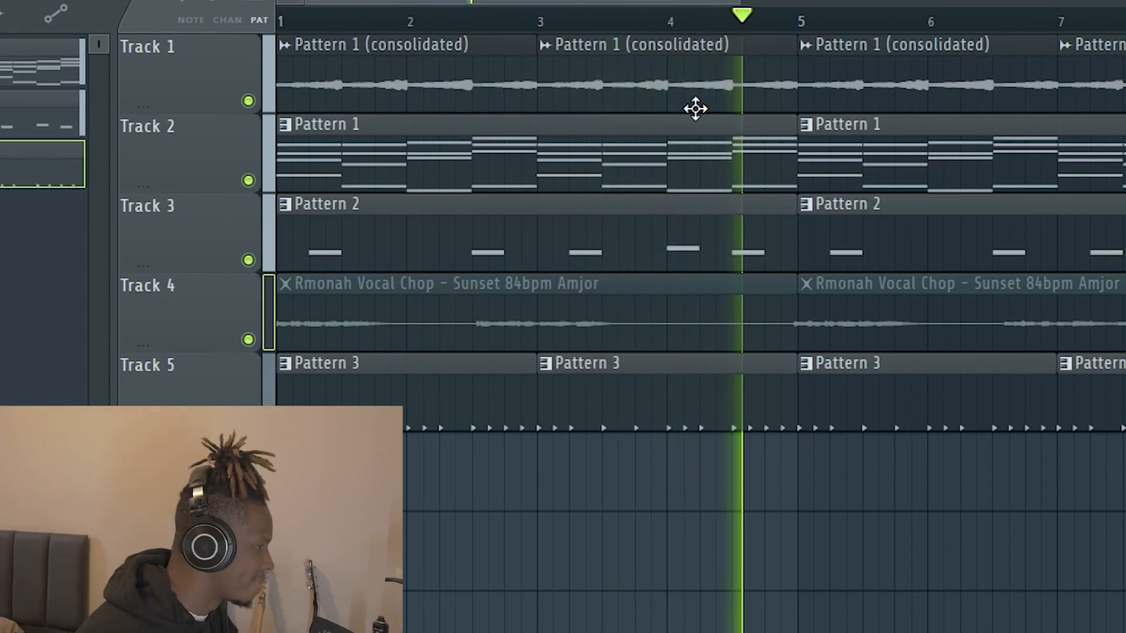
# Step: Open the Pattern 1 chords in the piano roll and select the lowest note of every chord
pyautogui.doubleClick(373, 144)
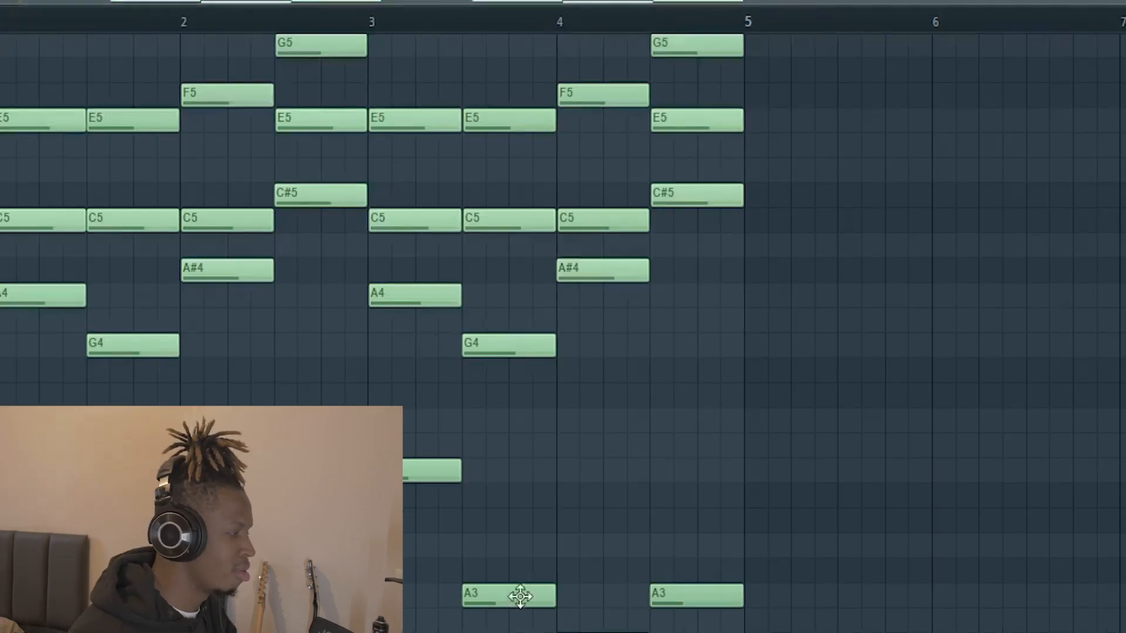
pyautogui.scroll(-5, 521, 596)
pyautogui.moveTo(875, 626); pyautogui.dragTo(8, 208)
pyautogui.press('F6')
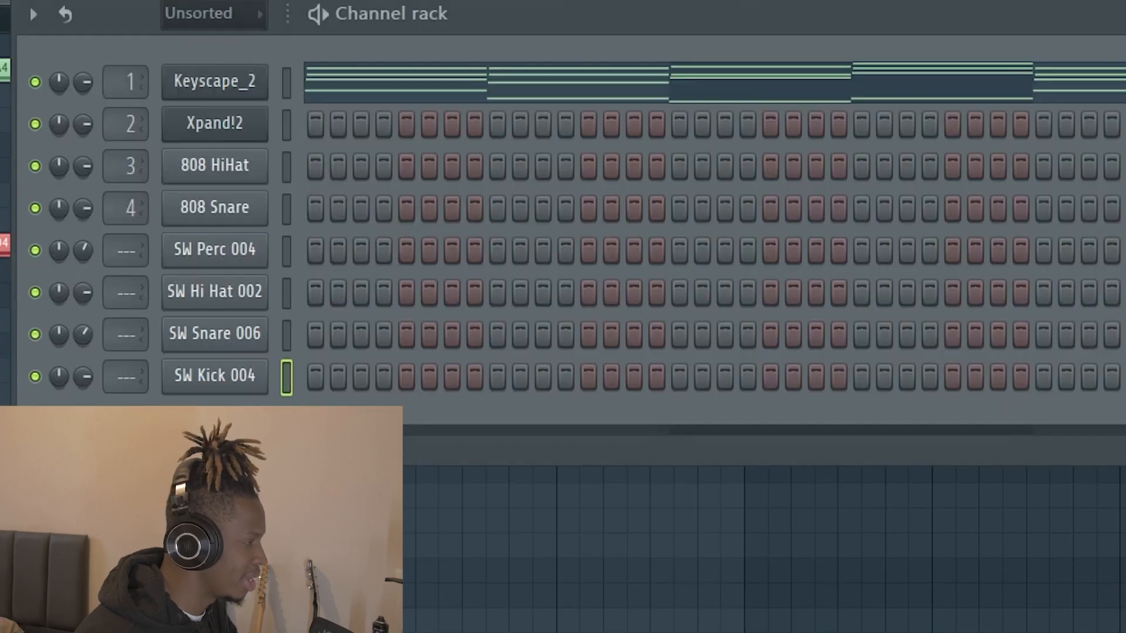
pyautogui.press('F6')
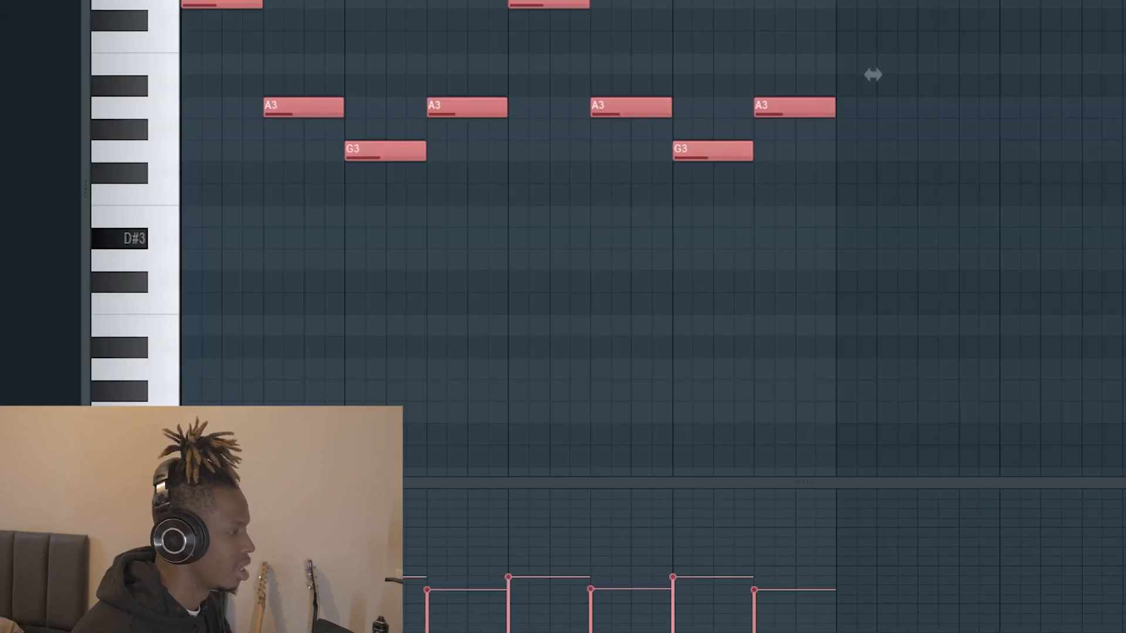
pyautogui.press('F6')
# Step: Add a Nexus instrument with the BA Basic Sine bass preset and adjust its filter cutoff
pyautogui.click(370, 148)
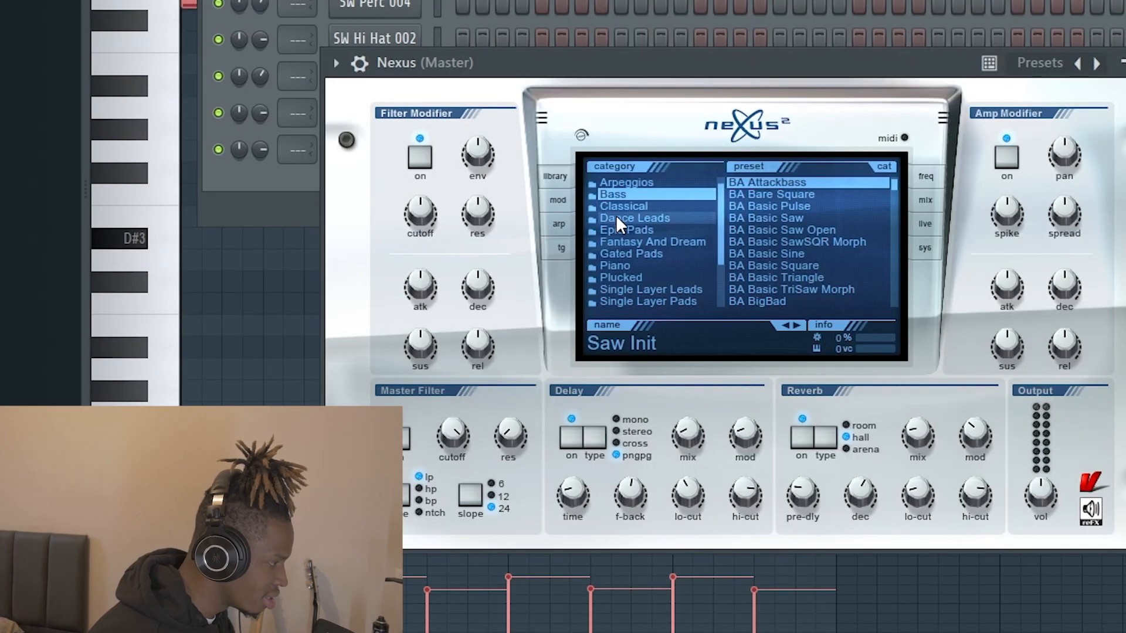
pyautogui.click(802, 256)
pyautogui.moveTo(718, 68); pyautogui.dragTo(733, 0)
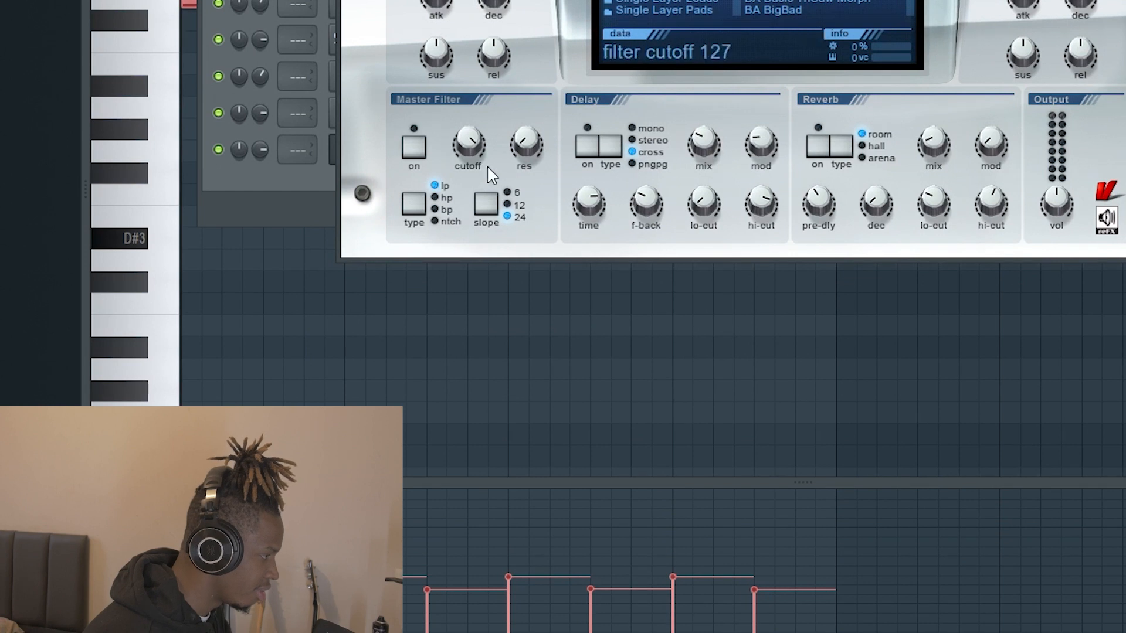
pyautogui.moveTo(463, 185); pyautogui.dragTo(481, 245)
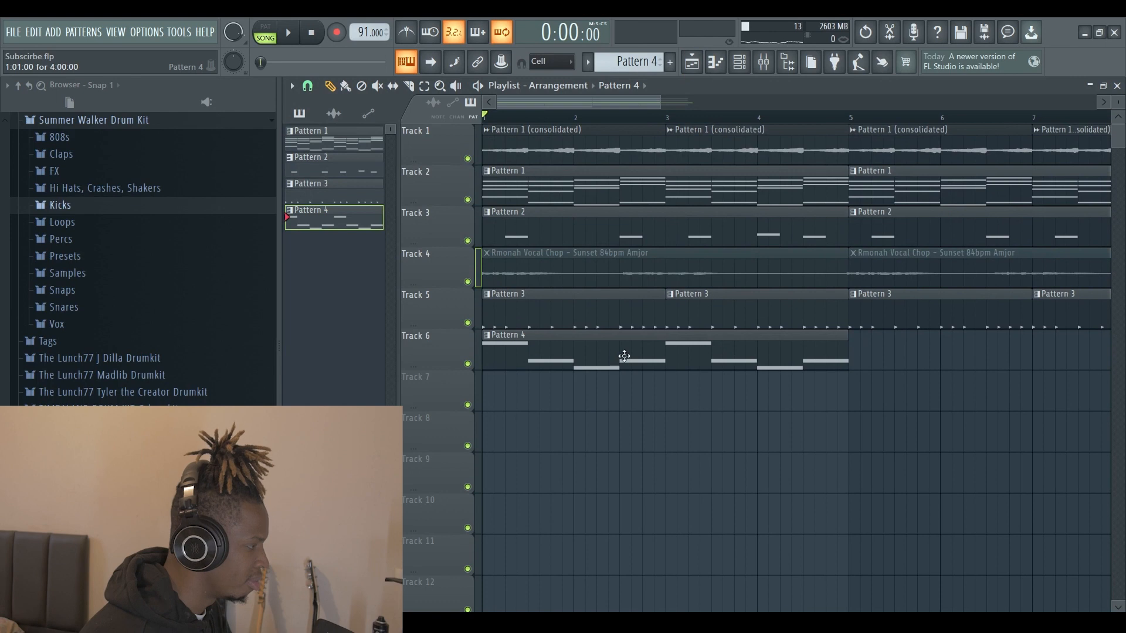
# Step: Place a second Pattern 4 clip after the first one on Track 6 and play the arrangement
pyautogui.moveTo(1091, 354); pyautogui.dragTo(825, 354)
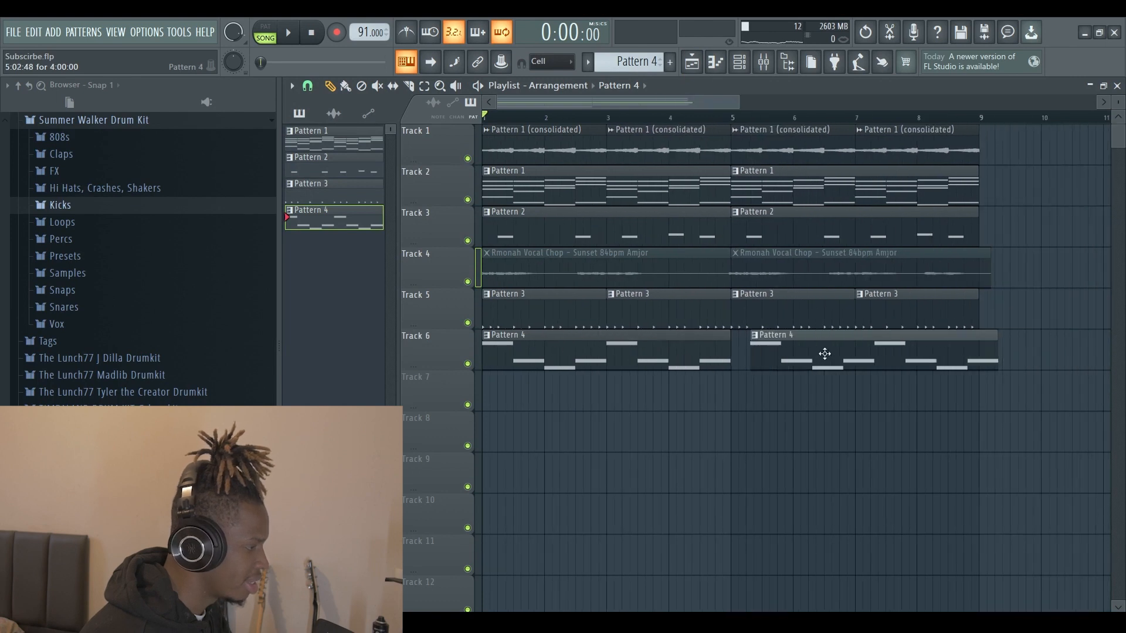
pyautogui.press('space')
pyautogui.scroll(3, 431, 360)
# Step: Open the Pattern 4 bass line in the piano roll and delete the A3 note in bar 1 while the arrangement plays
pyautogui.doubleClick(561, 361)
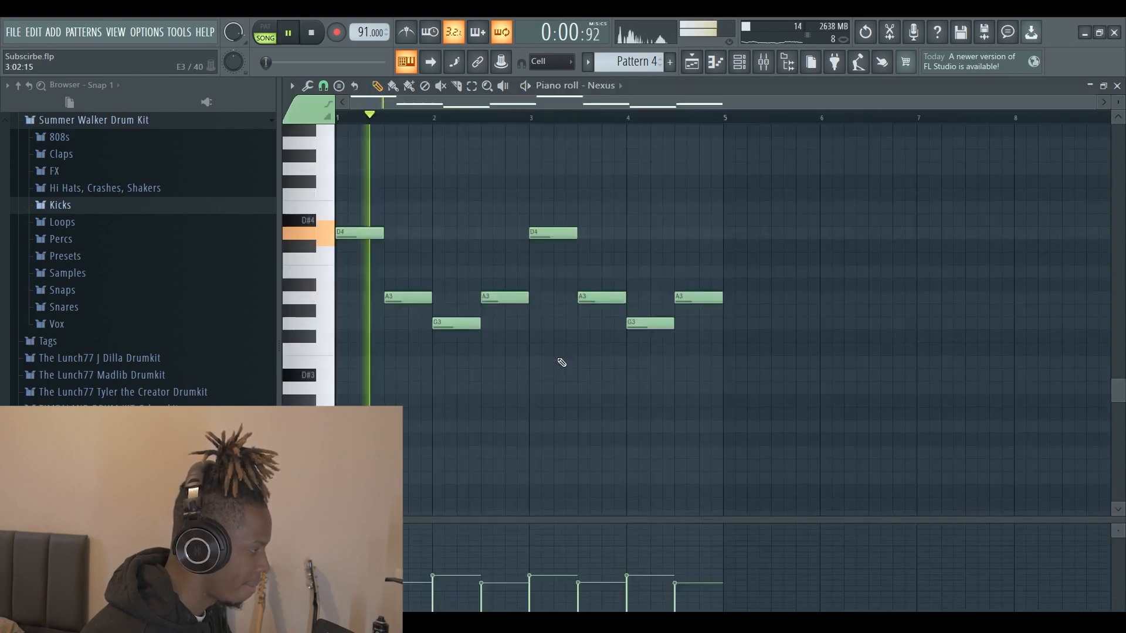
pyautogui.press('space')
pyautogui.press('space')
pyautogui.scroll(2, 418, 301)
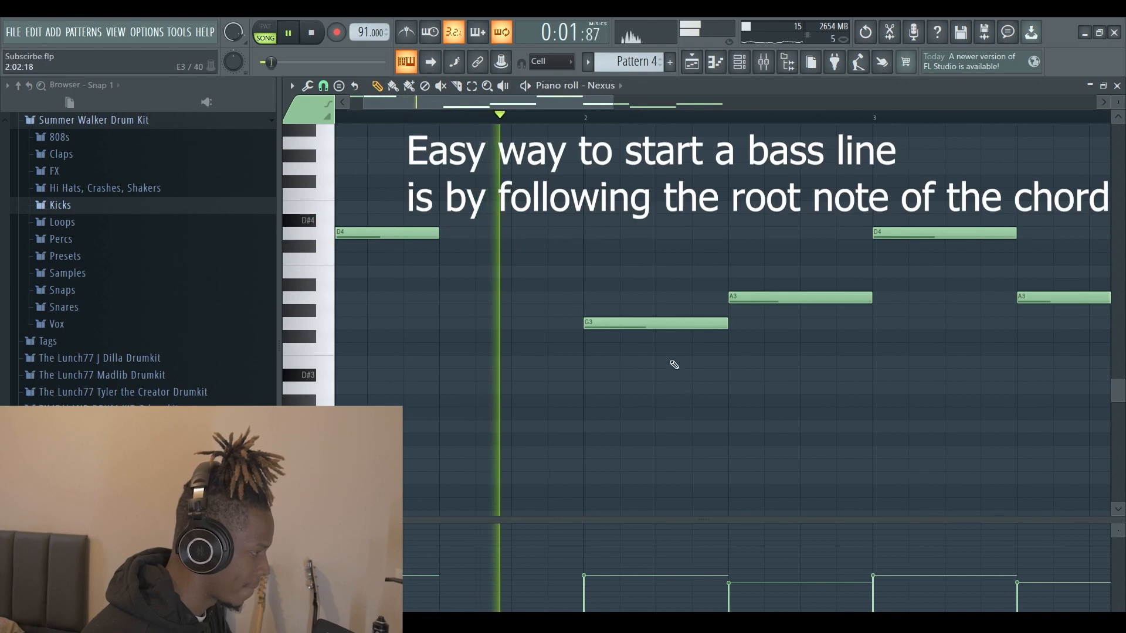
pyautogui.scroll(-2, 671, 361)
pyautogui.scroll(-2, 657, 361)
pyautogui.scroll(3, 546, 342)
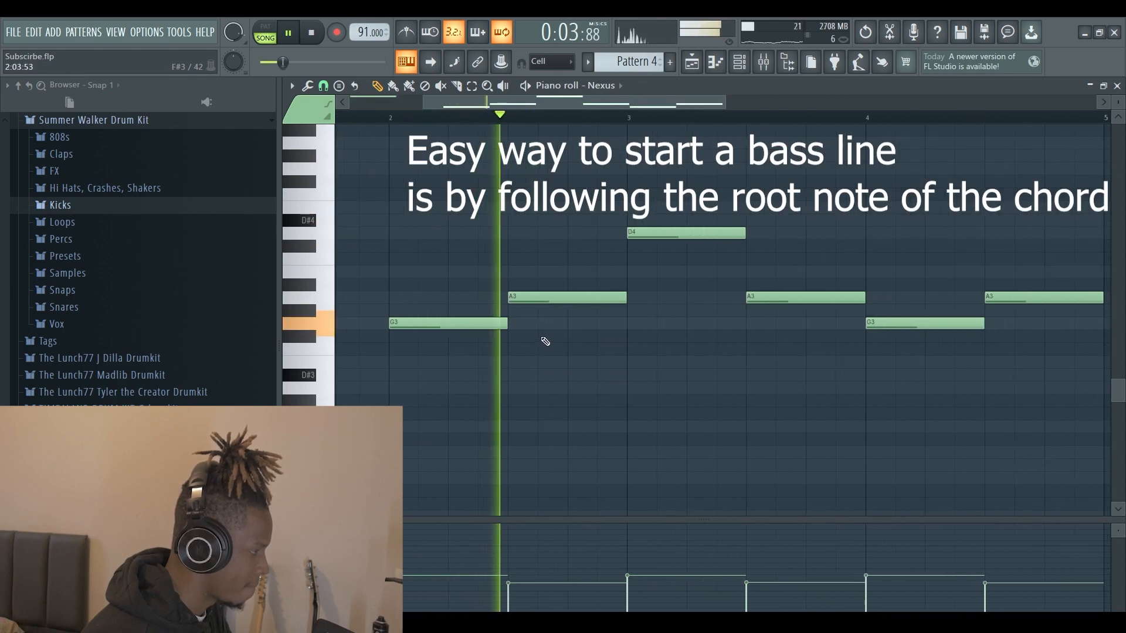
pyautogui.scroll(-3, 554, 325)
pyautogui.scroll(3, 558, 315)
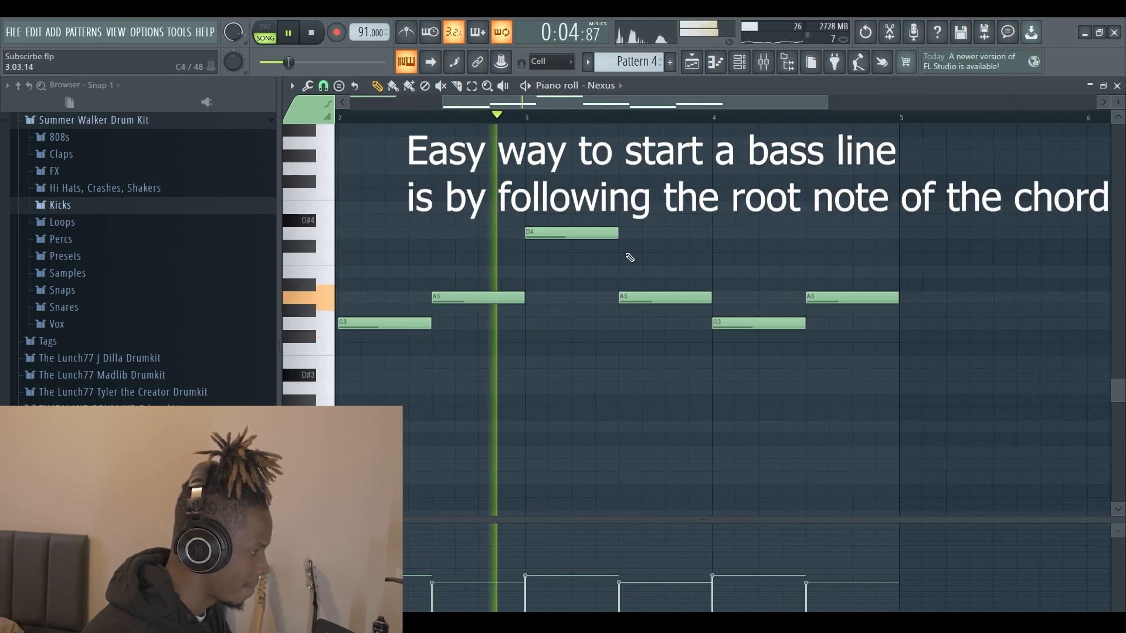
# Step: Replace the A3 note in bar 3 with a shorter one ending at bar 4, and play the arrangement from the playlist
pyautogui.rightClick(654, 297)
pyautogui.click(672, 298)
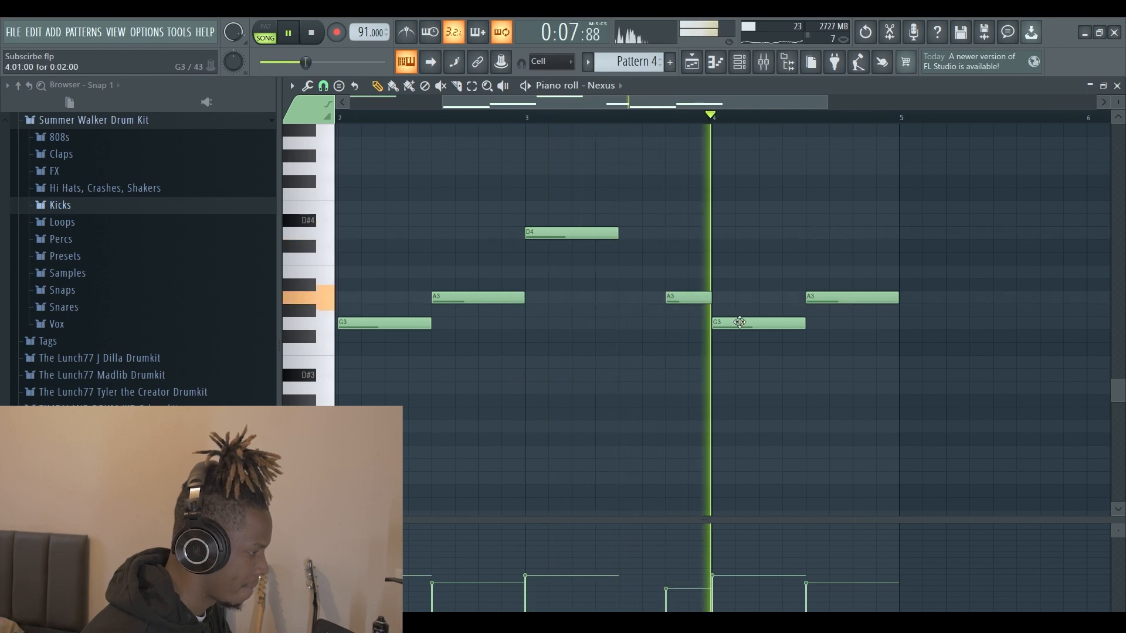
pyautogui.scroll(-2, 681, 311)
pyautogui.press('space')
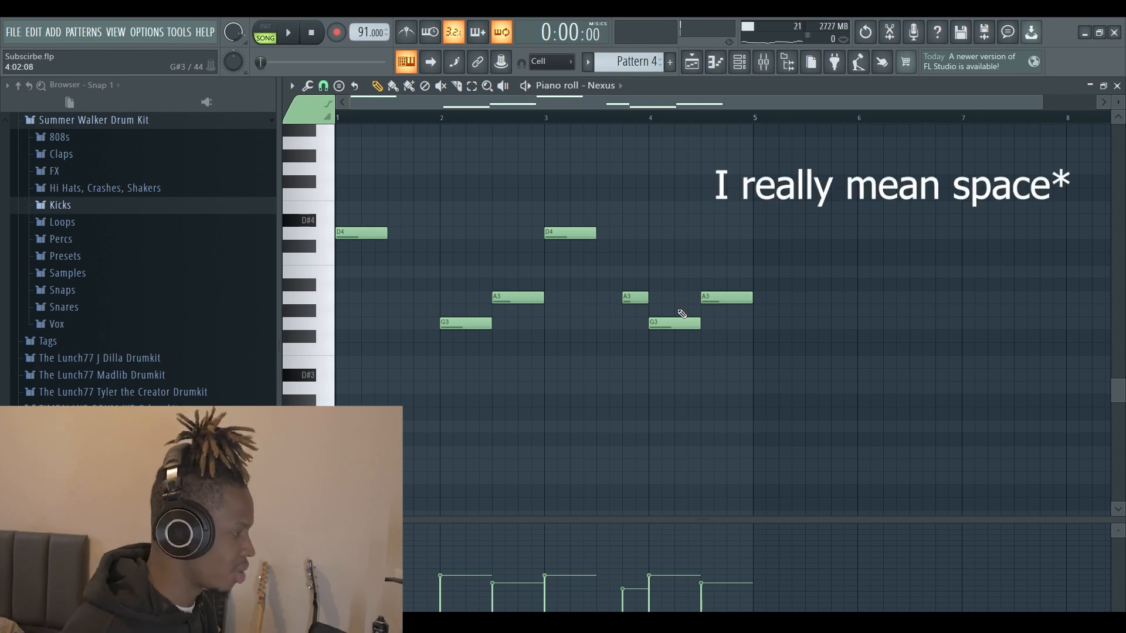
pyautogui.click(701, 68)
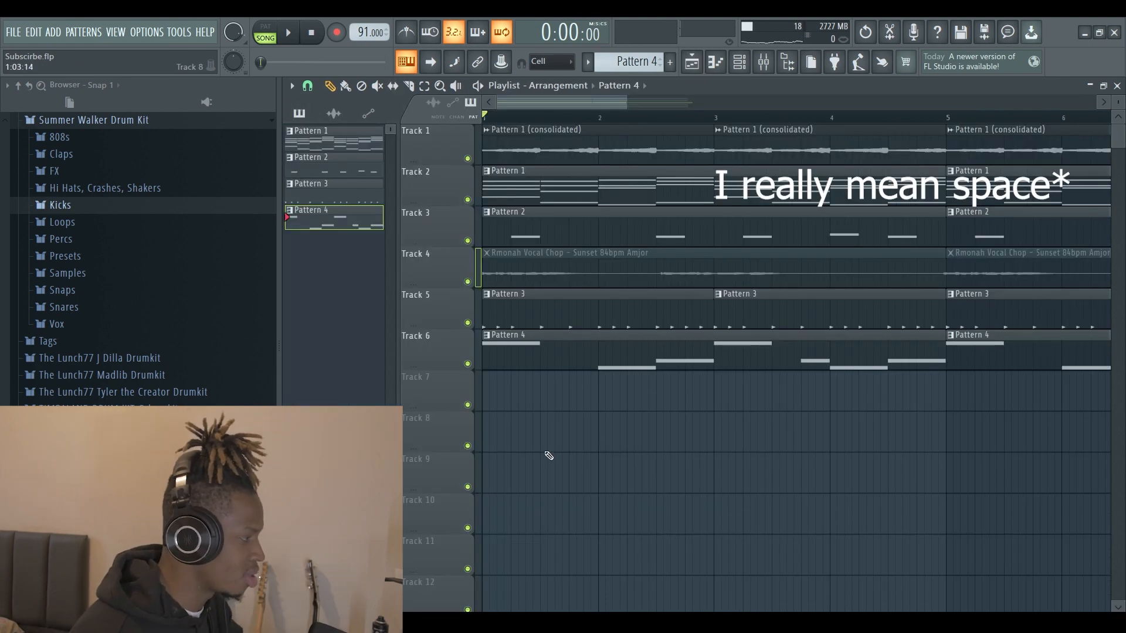
pyautogui.press('space')
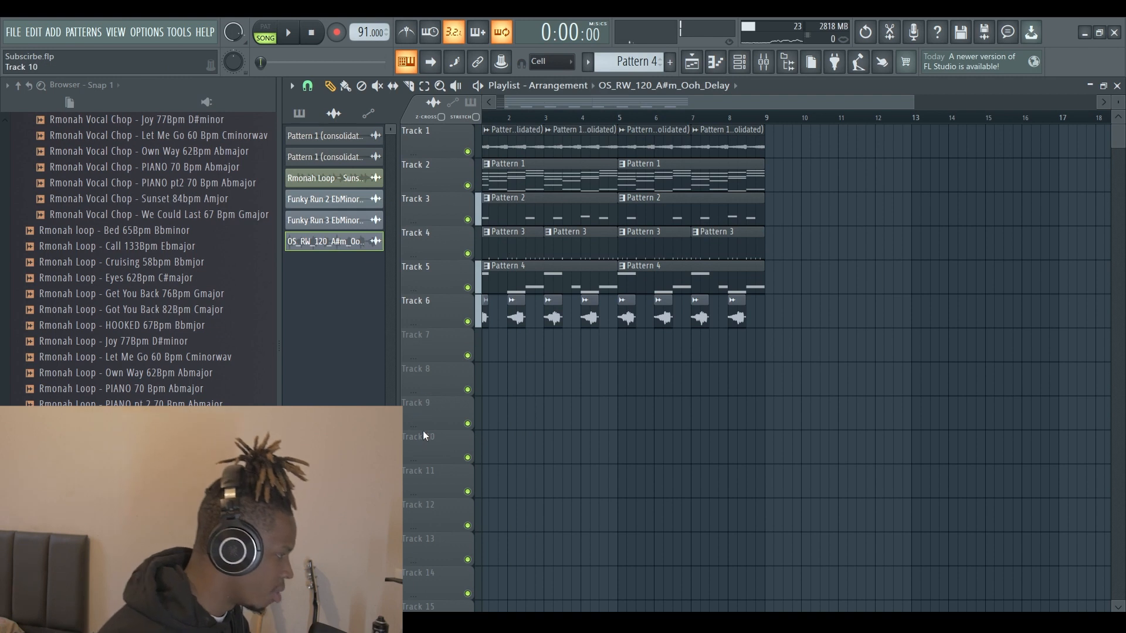
# Step: Place another OS_RW_120_A#m_Ooh_Delay clip at bar 2 on Track 8, make it unique and turn off its reverse effect
pyautogui.scroll(3, 626, 311)
pyautogui.click(536, 385)
pyautogui.scroll(2, 537, 384)
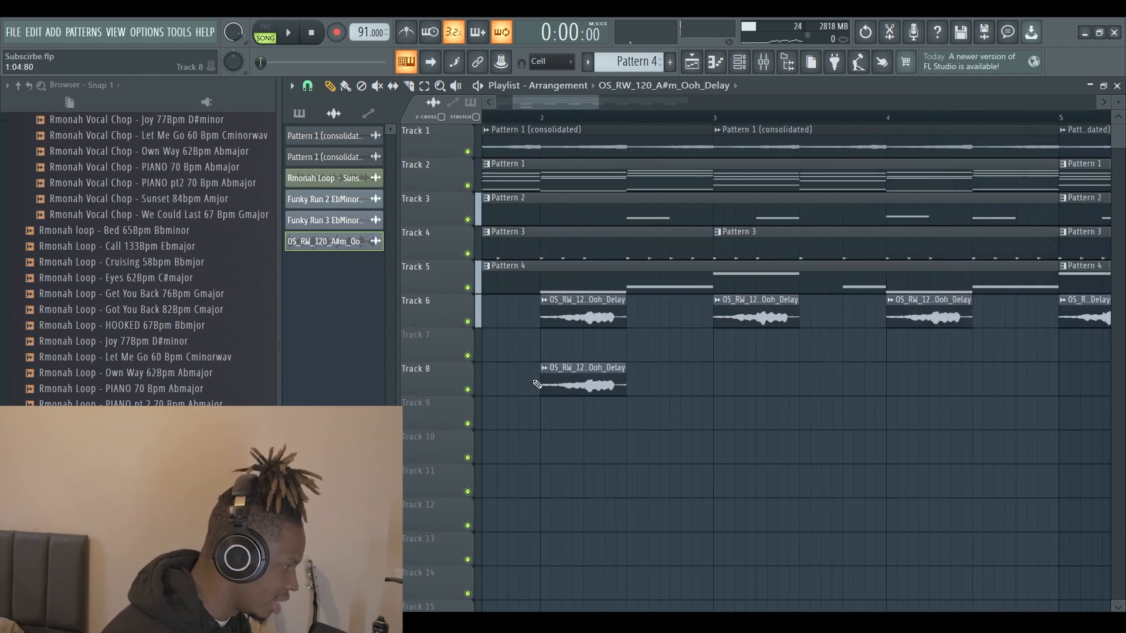
pyautogui.rightClick(542, 375)
pyautogui.click(574, 471)
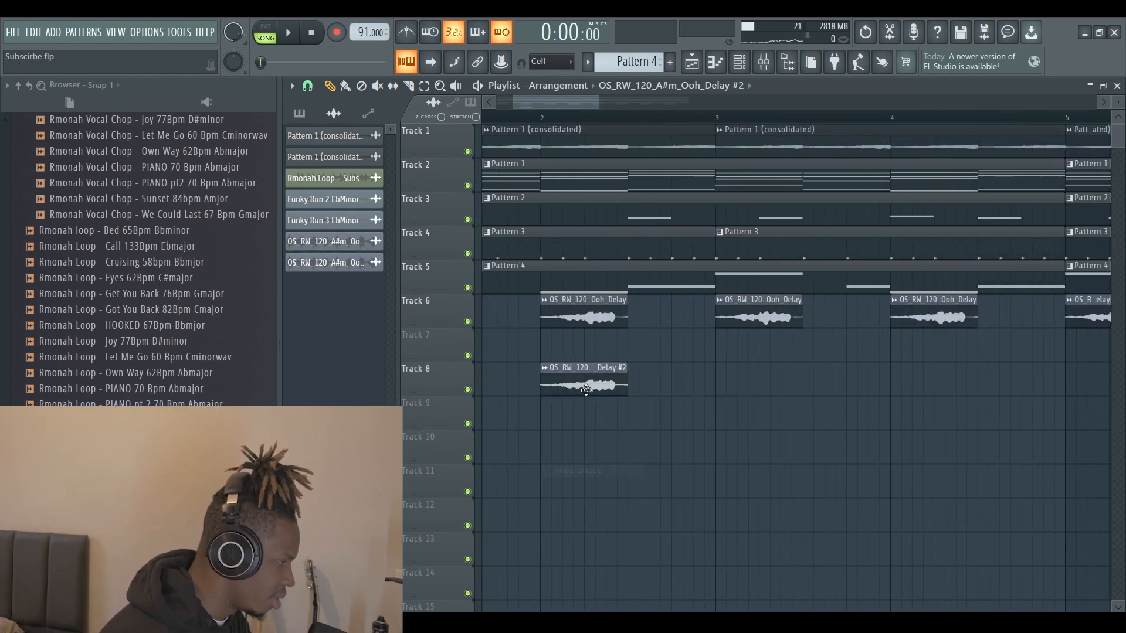
pyautogui.rightClick(857, 424)
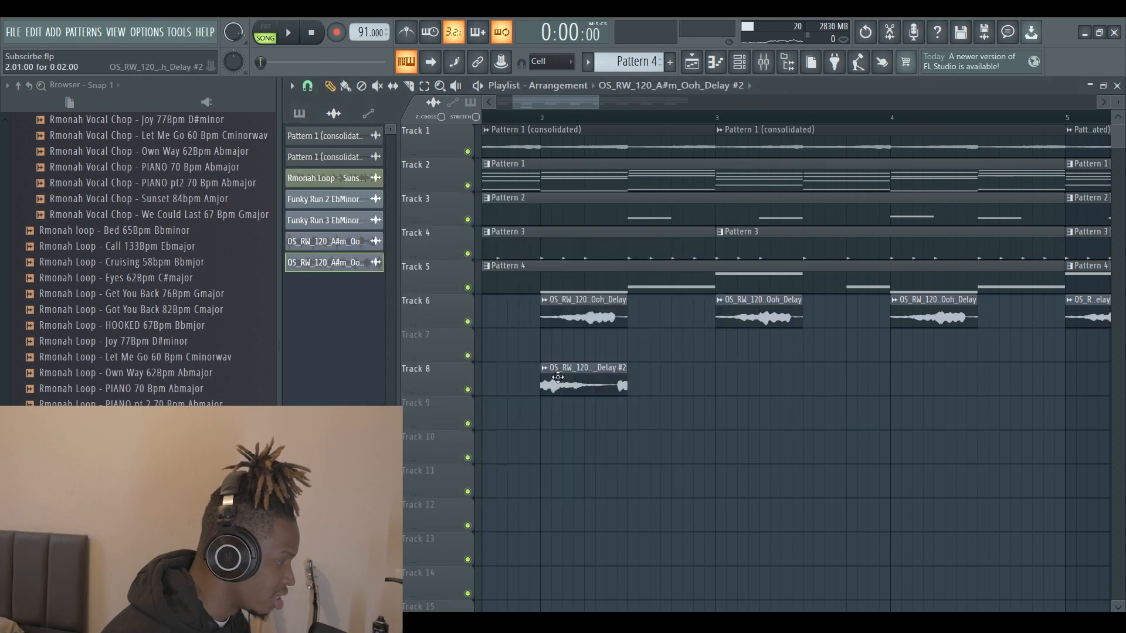
# Step: Delete the unreversed Ooh_Delay clip from Track 8
pyautogui.scroll(2, 558, 377)
pyautogui.scroll(-2, 658, 382)
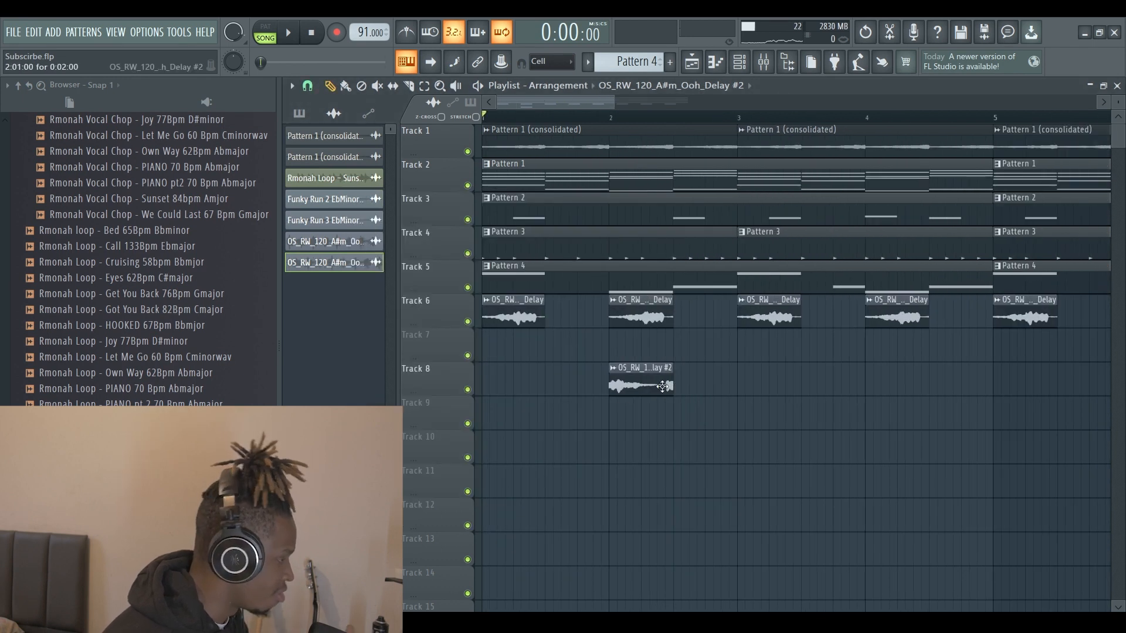
pyautogui.rightClick(664, 384)
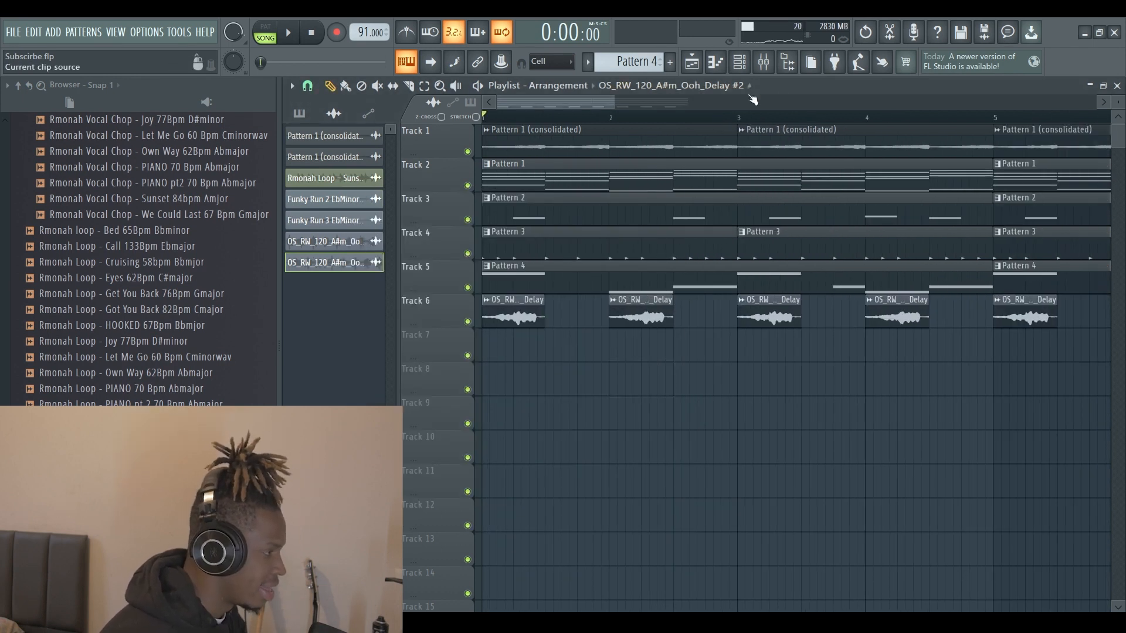
# Step: Review the H-Delay Stereo and ValhallaVintageVerb settings on the Ooh_Delay mixer track
pyautogui.press('F9')
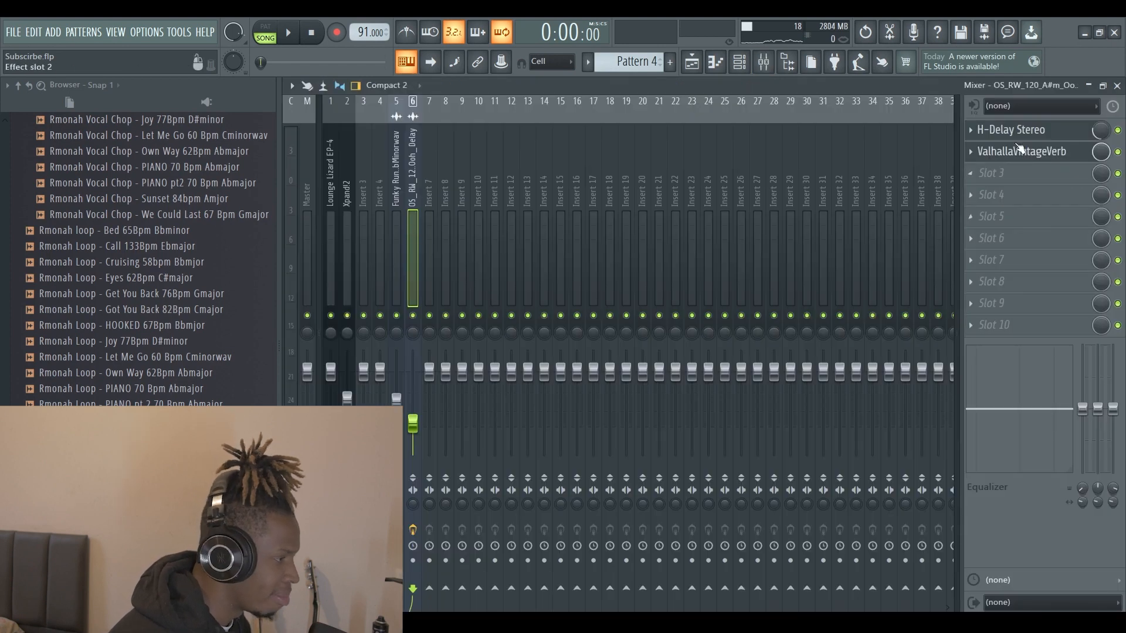
pyautogui.click(1026, 130)
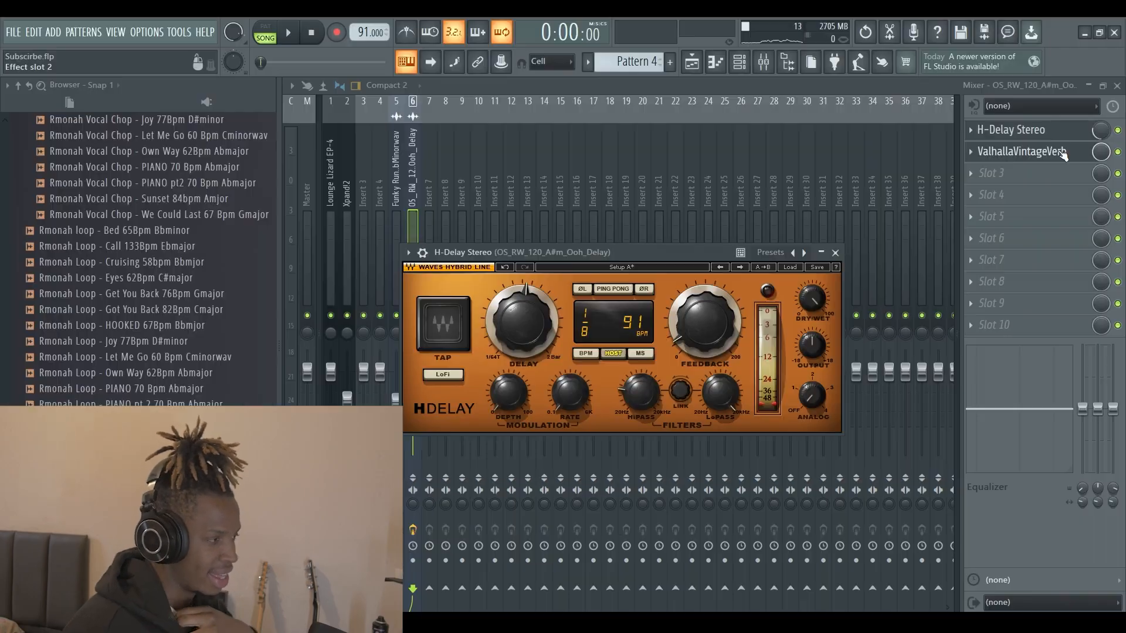
pyautogui.click(1062, 155)
pyautogui.press('F9')
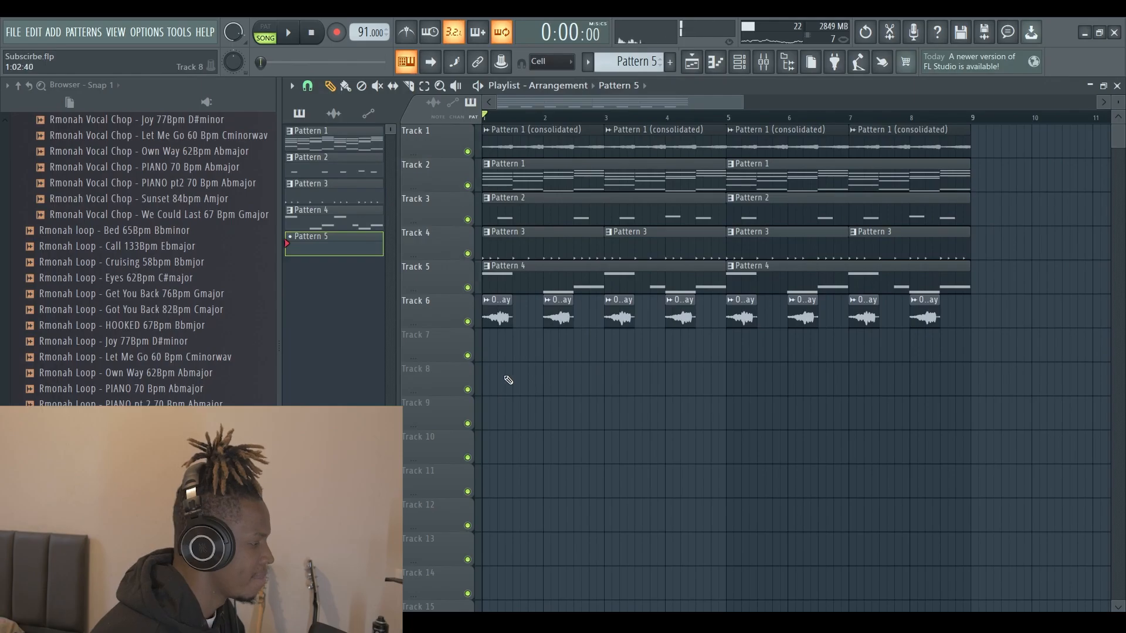
# Step: Add the Ahh 3 Gmajor one-shot from the RMONAH VOCAL CHOPS v1 kit to Track 7 before bar 2
pyautogui.scroll(5, 106, 306)
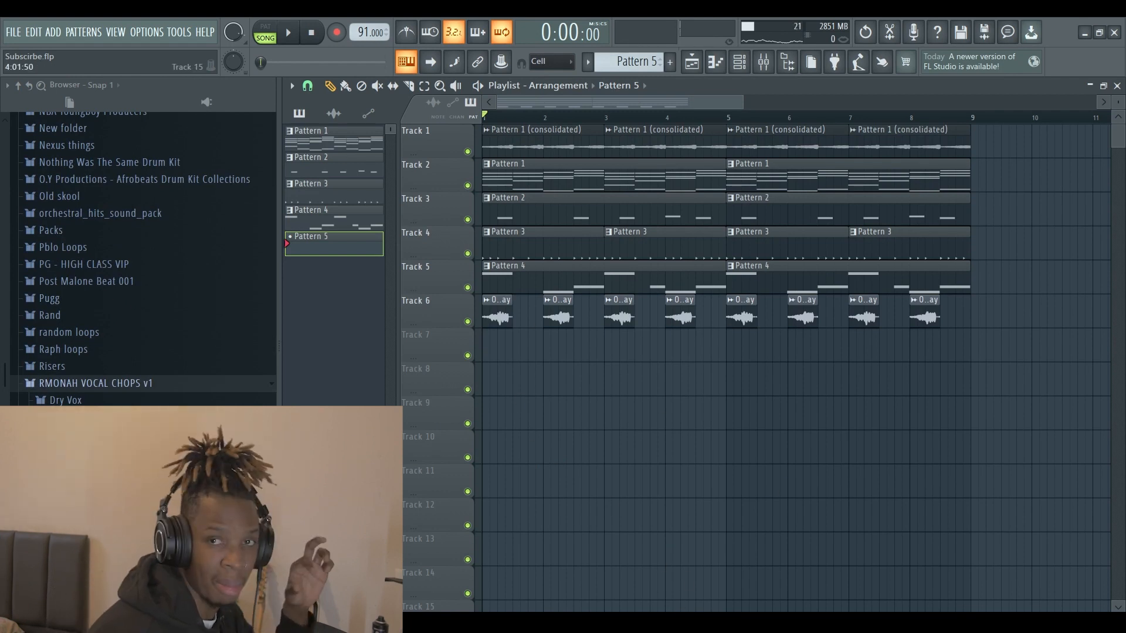
pyautogui.hotkey('alt', 'Tab')
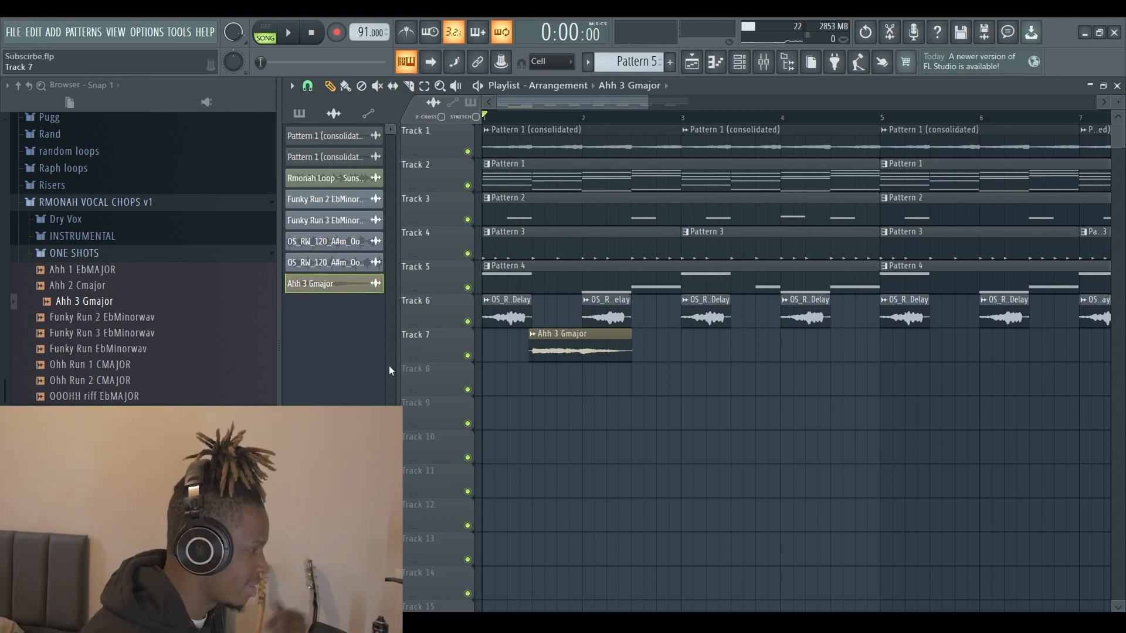
# Step: Browse the INSTRUMENTAL folder of RMONAH VOCAL CHOPS v1 and preview the We Could Last 67 Bpm Gmajor and PIANO 70 Bpm Abmajor files
pyautogui.scroll(-4, 166, 379)
pyautogui.scroll(6, 169, 378)
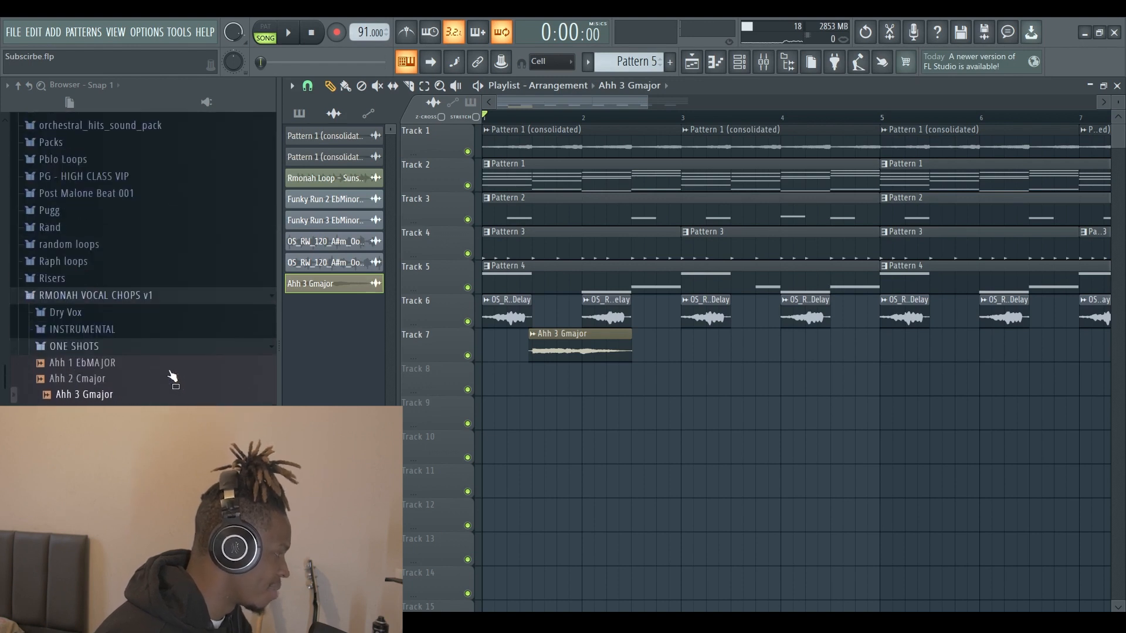
pyautogui.scroll(-2, 170, 375)
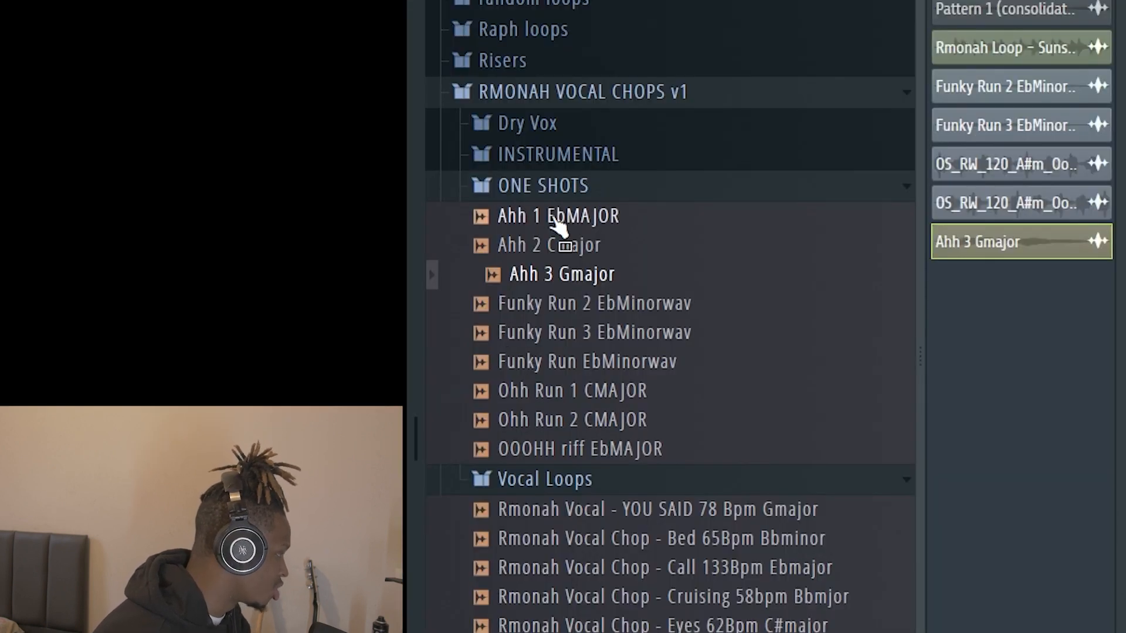
pyautogui.click(560, 187)
pyautogui.click(566, 155)
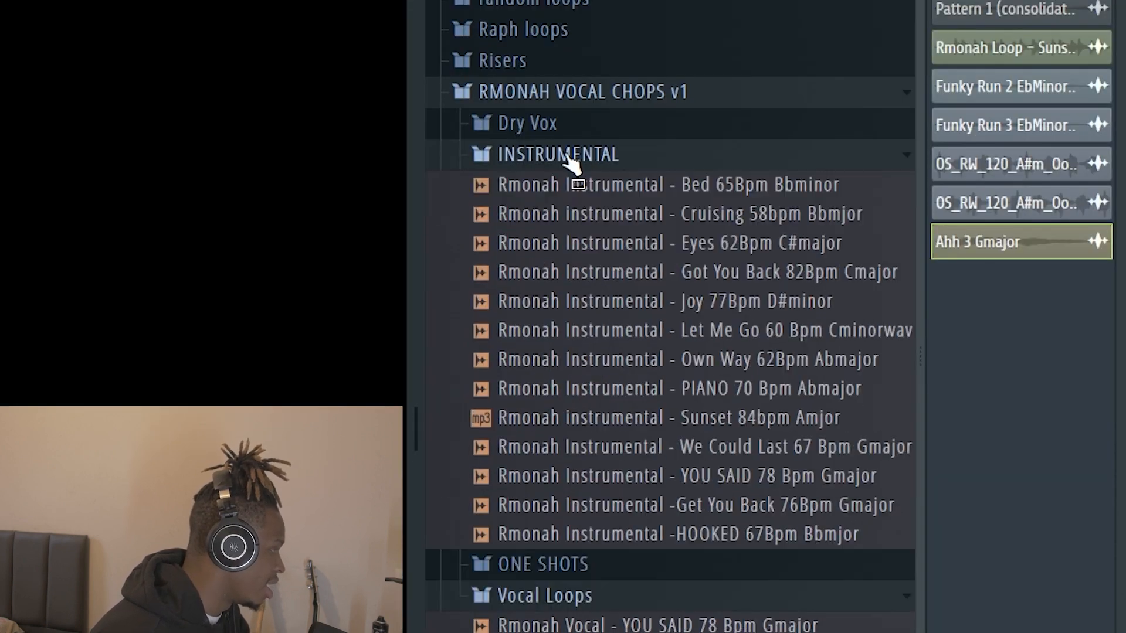
pyautogui.click(737, 451)
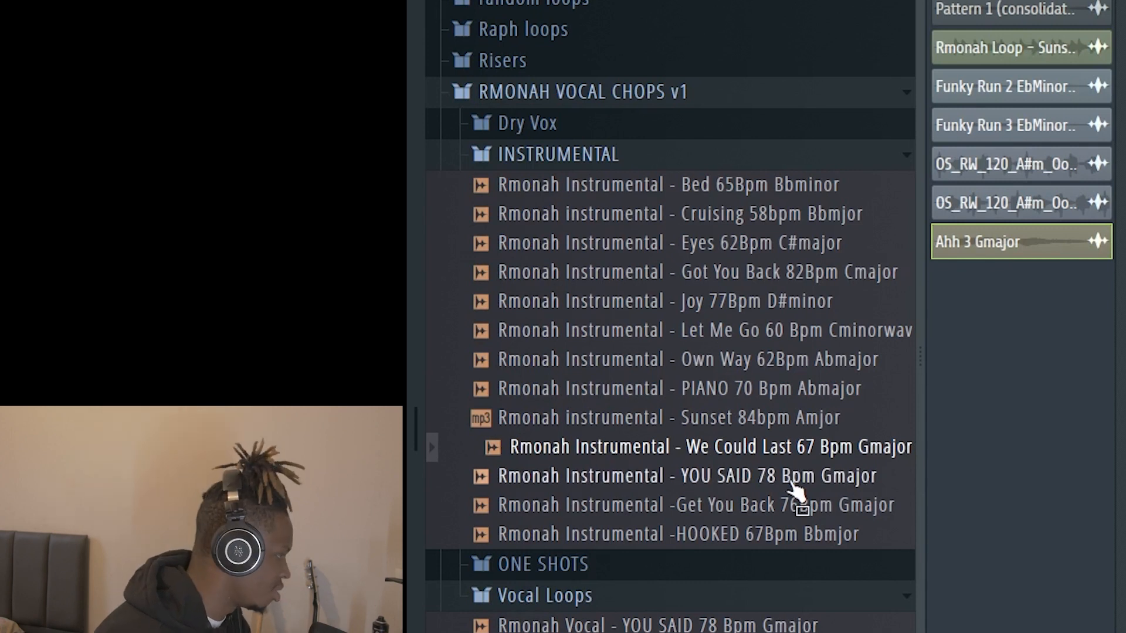
pyautogui.click(756, 390)
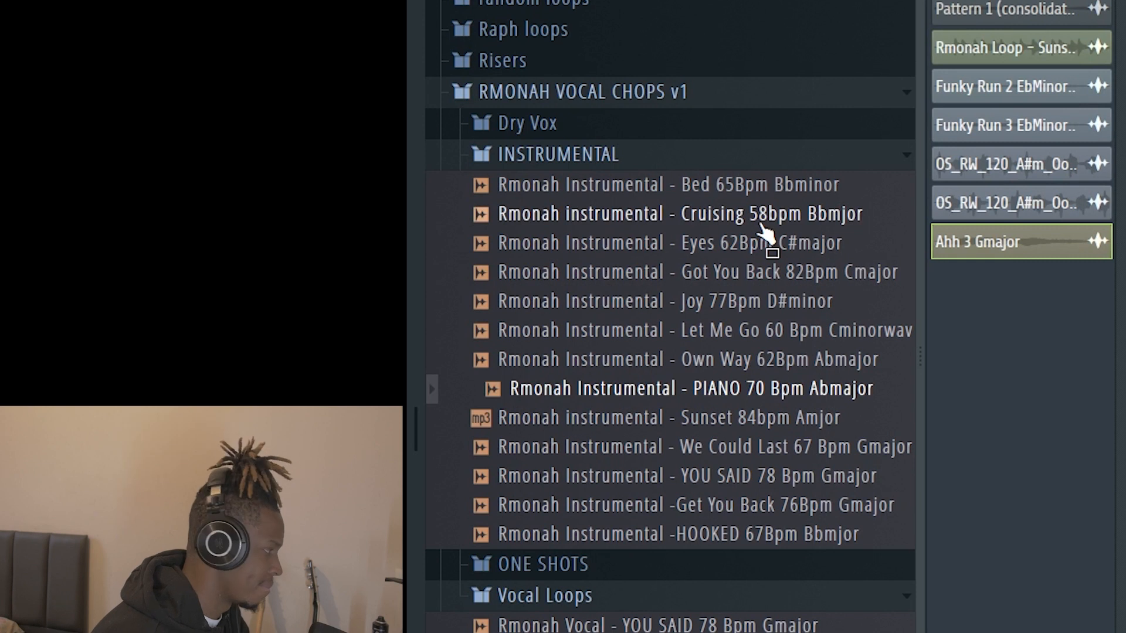
# Step: Collapse the INSTRUMENTAL and Vocal Loops folders and preview Rmonah Loop - Call 133Bpm Ebmajor
pyautogui.click(631, 156)
pyautogui.scroll(-8, 651, 187)
pyautogui.scroll(6, 634, 164)
pyautogui.click(610, 43)
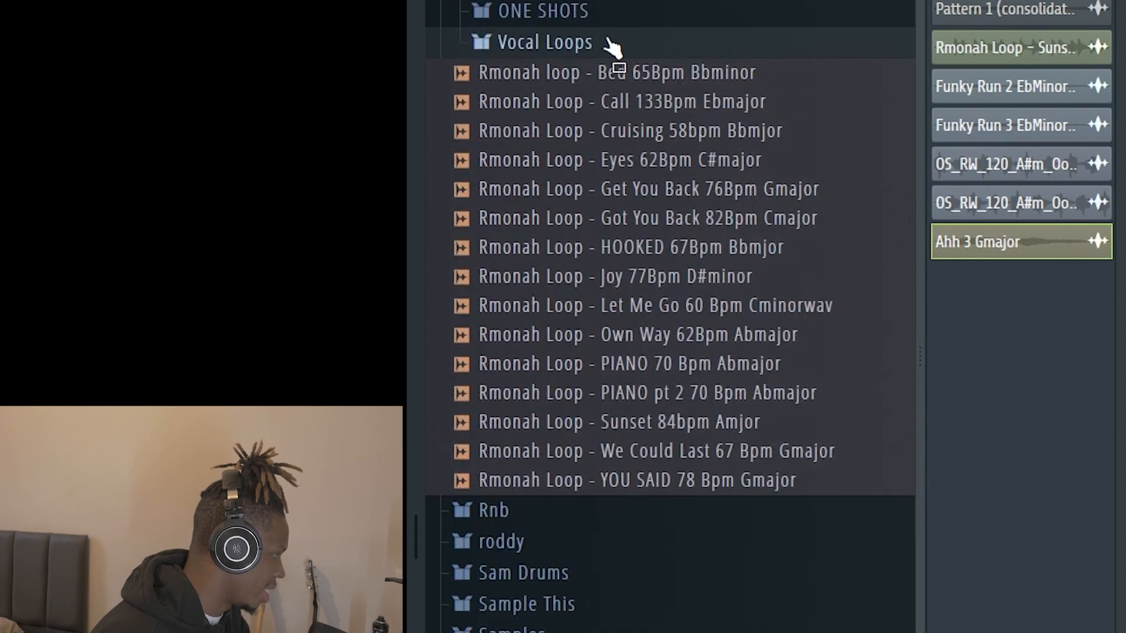
pyautogui.click(650, 104)
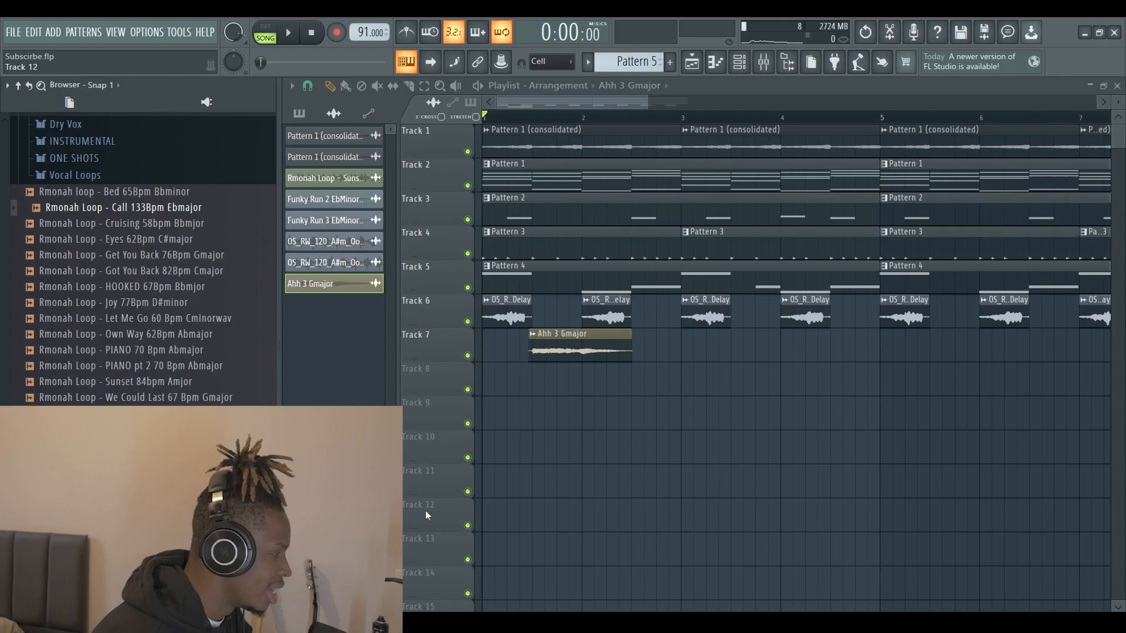
# Step: Open the sample settings of the Ooh_Delay clip on Track 6 and the Ahh 3 Gmajor clip on Track 7
pyautogui.scroll(4, 600, 340)
pyautogui.doubleClick(652, 320)
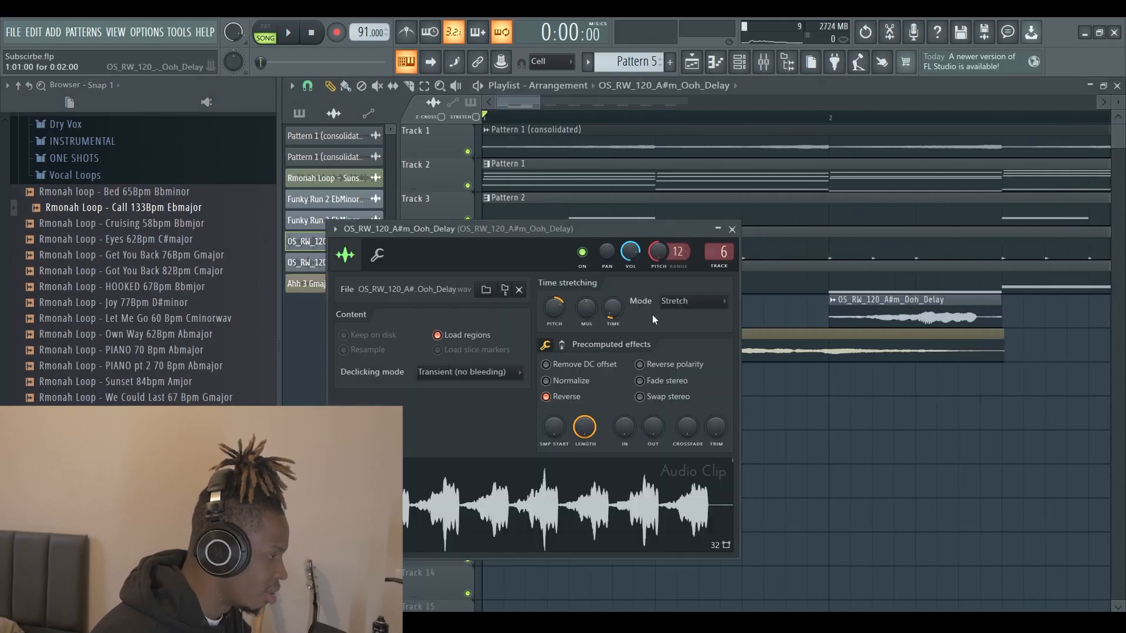
pyautogui.doubleClick(761, 344)
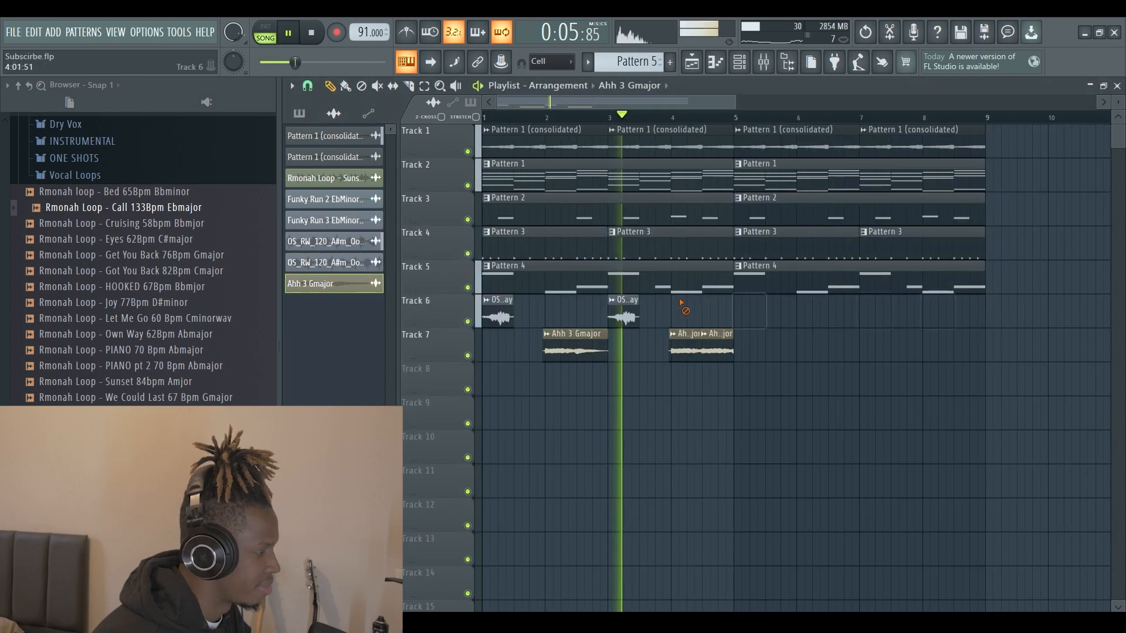
# Step: Copy the vocal clips on Tracks 6 and 7 from bars 1–4 to bars 5–8
pyautogui.moveTo(497, 289); pyautogui.dragTo(829, 394)
pyautogui.moveTo(503, 310); pyautogui.dragTo(758, 310)
pyautogui.click(728, 395)
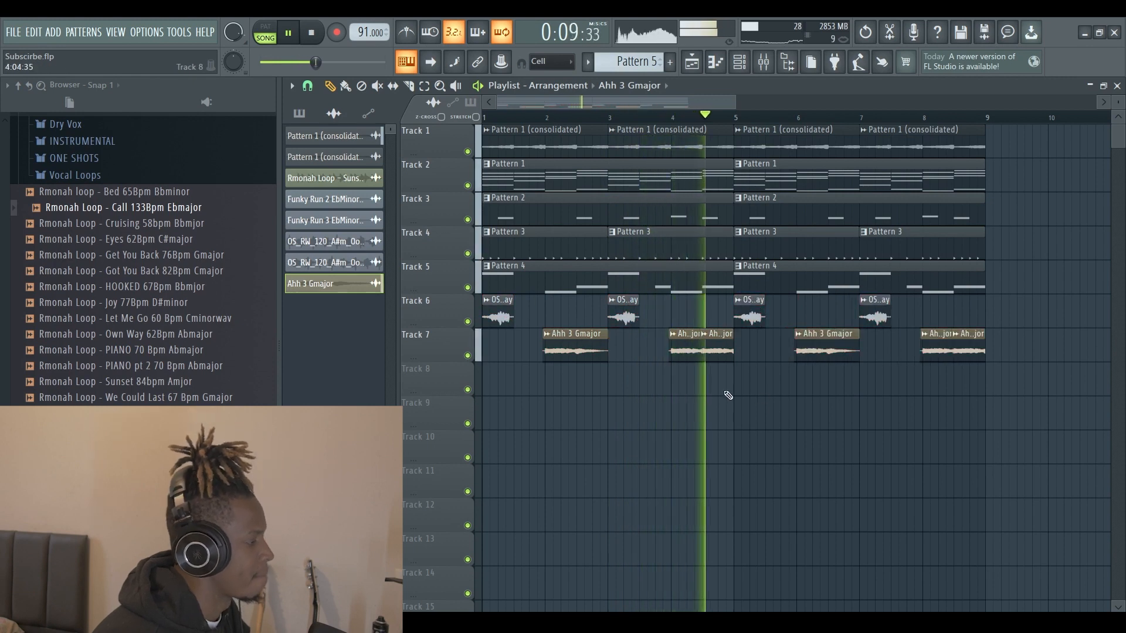
# Step: Solo the OS_RW_120_A#m_Ooh_Delay mixer track to hear the vocal with its effects
pyautogui.press('F9')
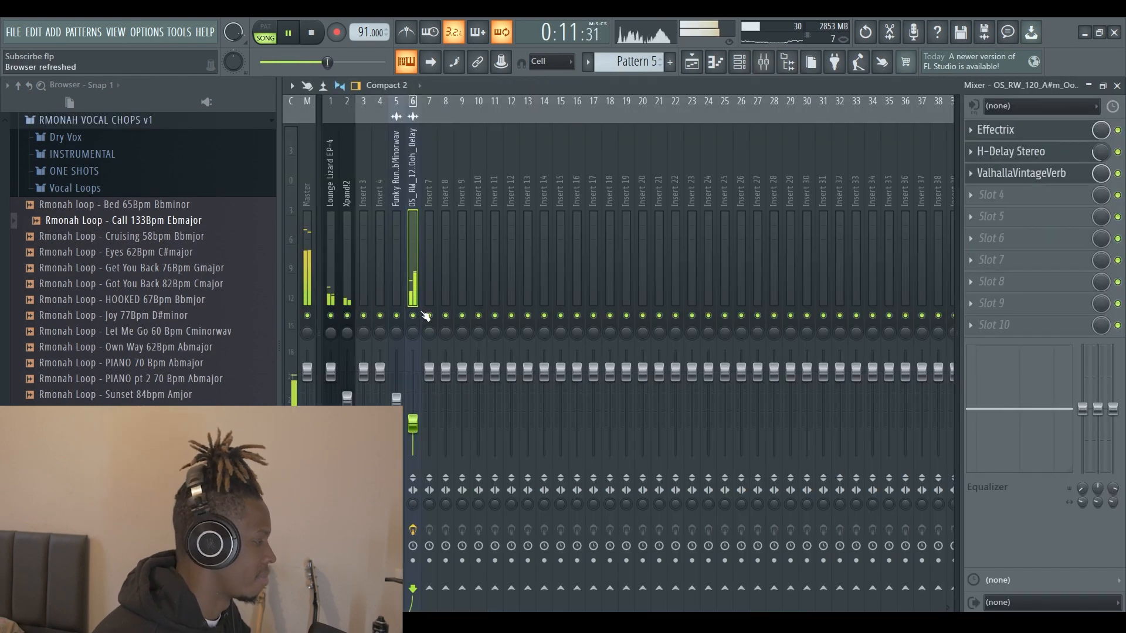
pyautogui.rightClick(414, 316)
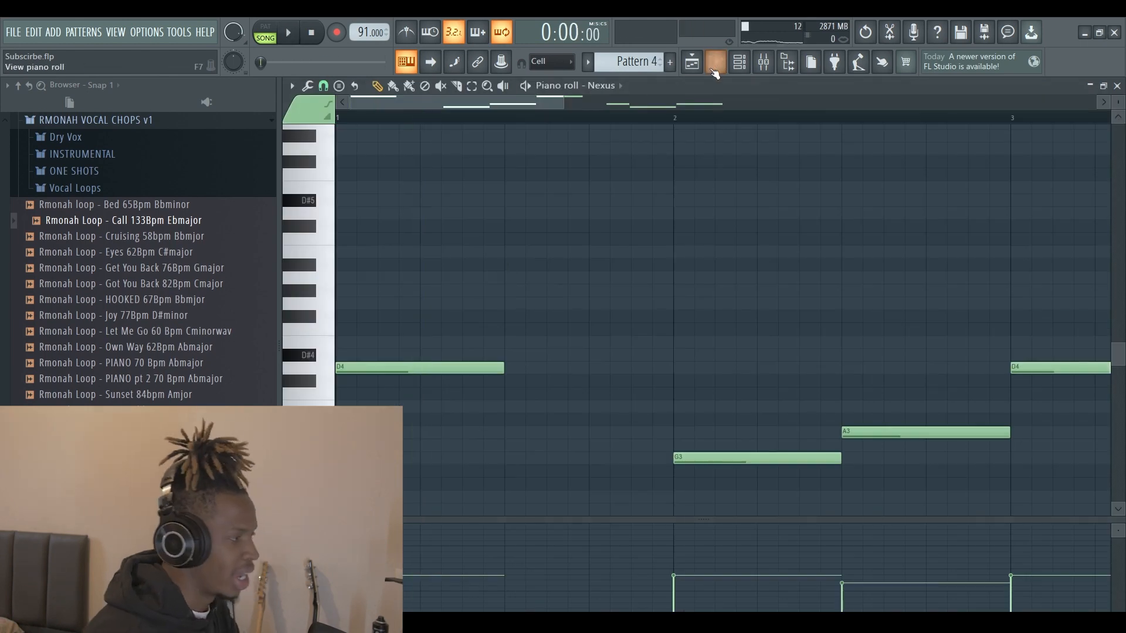
# Step: Open the SOULSURPLUS woodgrain bass synth channel from the channel rack and examine its cut group and sample settings
pyautogui.click(738, 64)
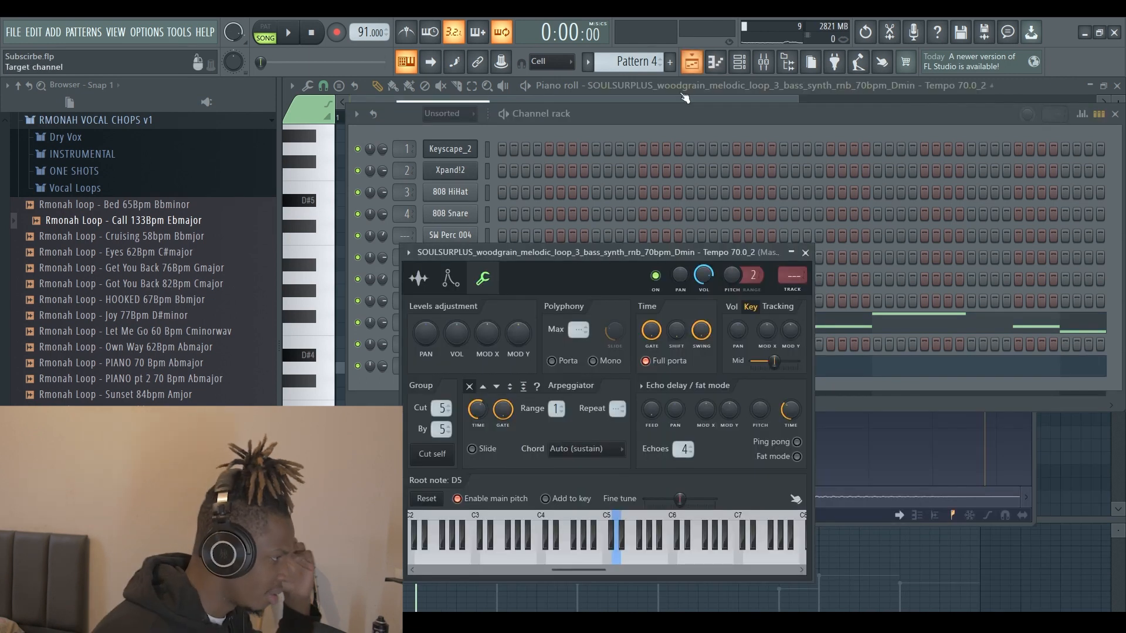
pyautogui.click(682, 126)
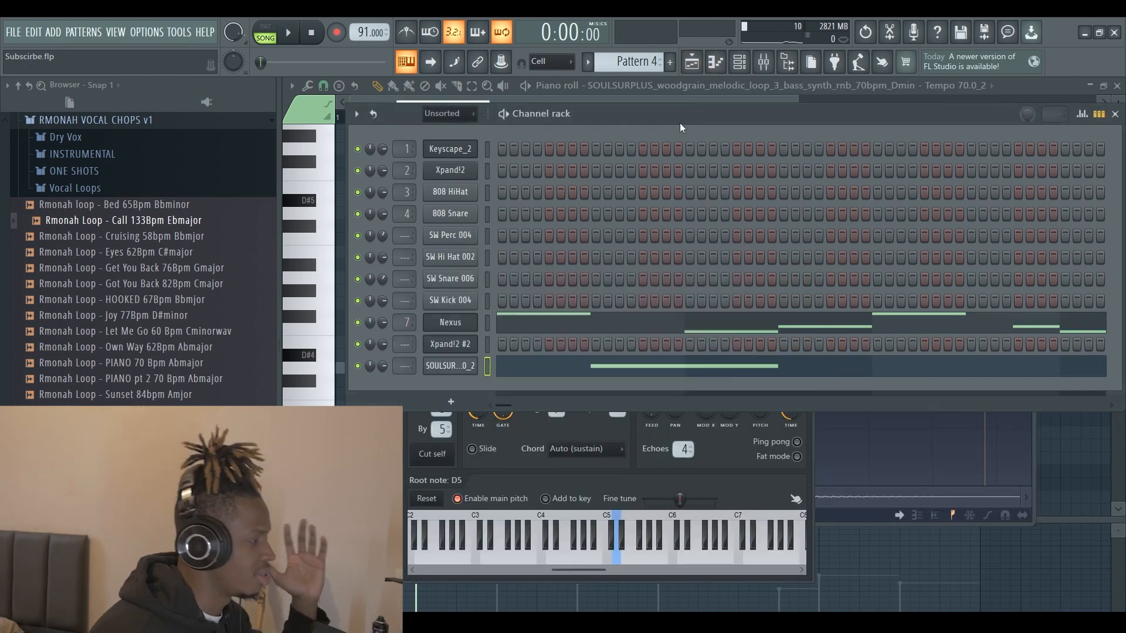
pyautogui.click(461, 363)
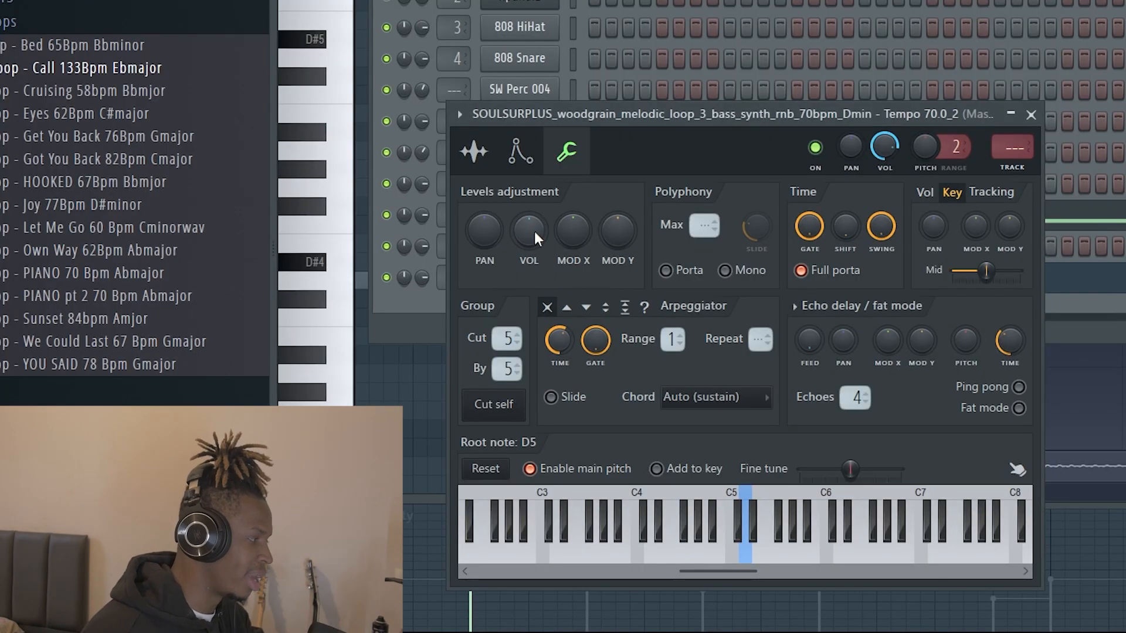
pyautogui.click(474, 151)
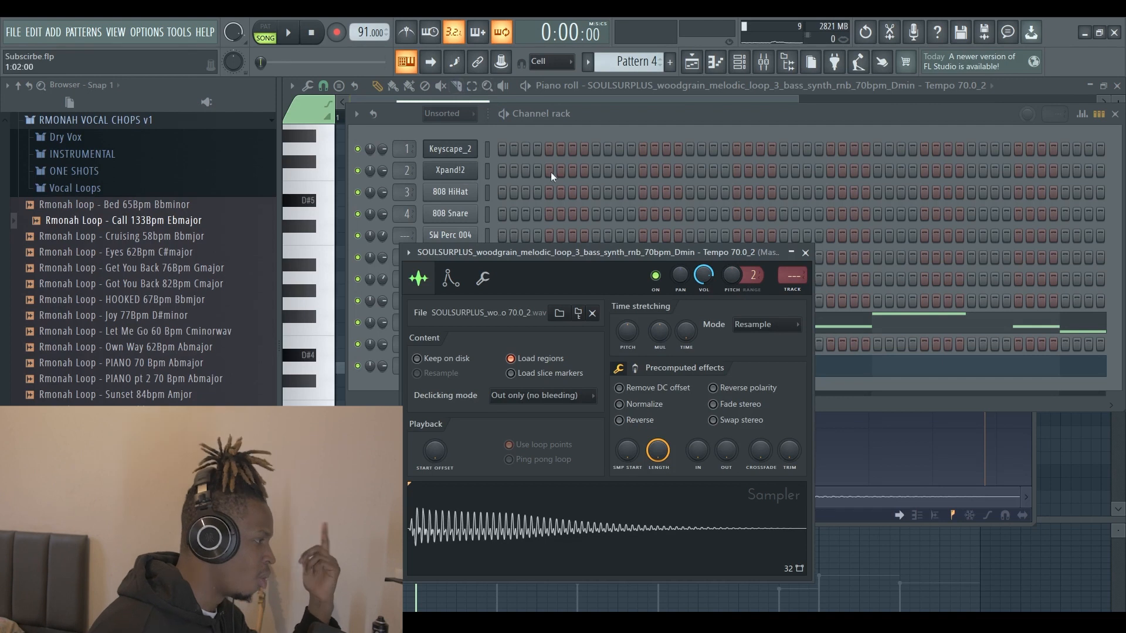
pyautogui.click(530, 135)
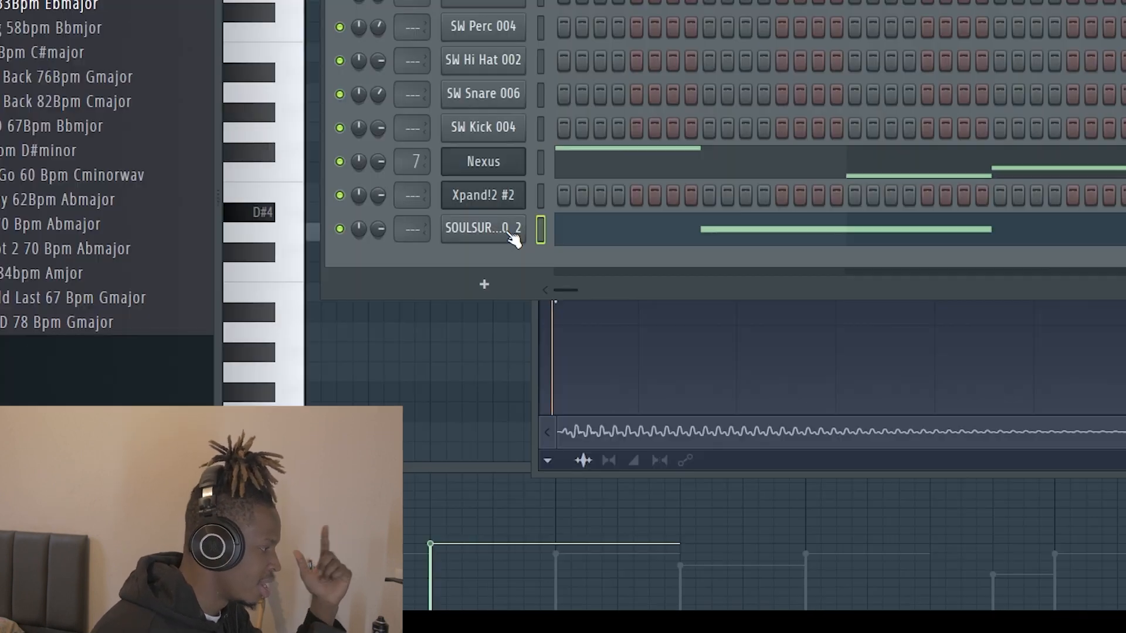
# Step: Open the SOULSURPLUS woodgrain bass synth sample in the Edison audio editor and detect its pitch regions
pyautogui.click(467, 366)
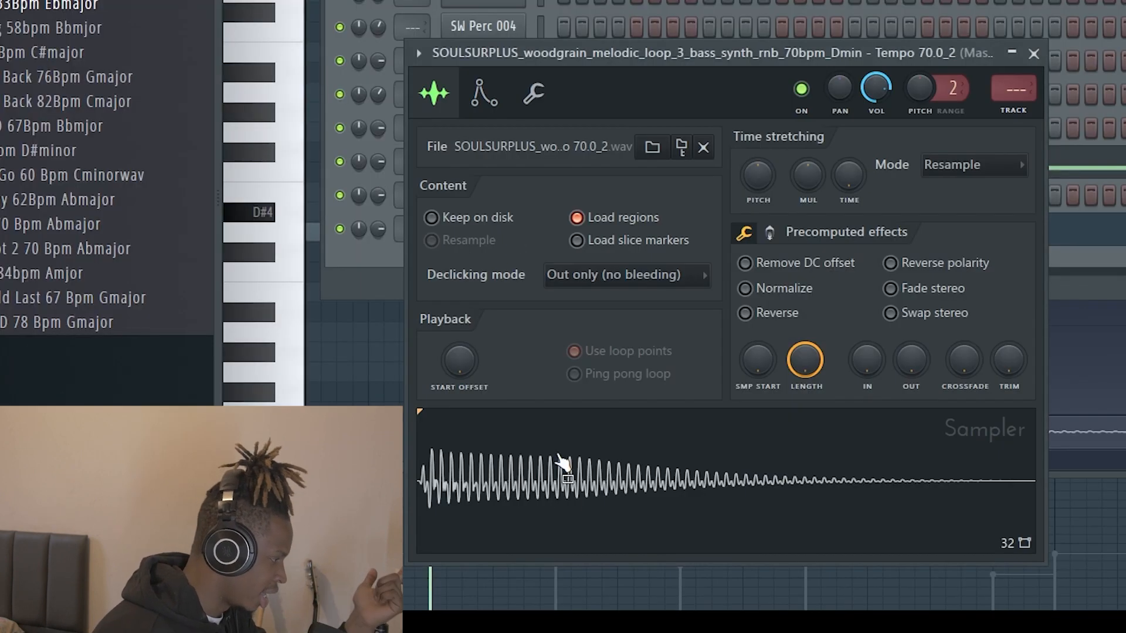
pyautogui.rightClick(505, 529)
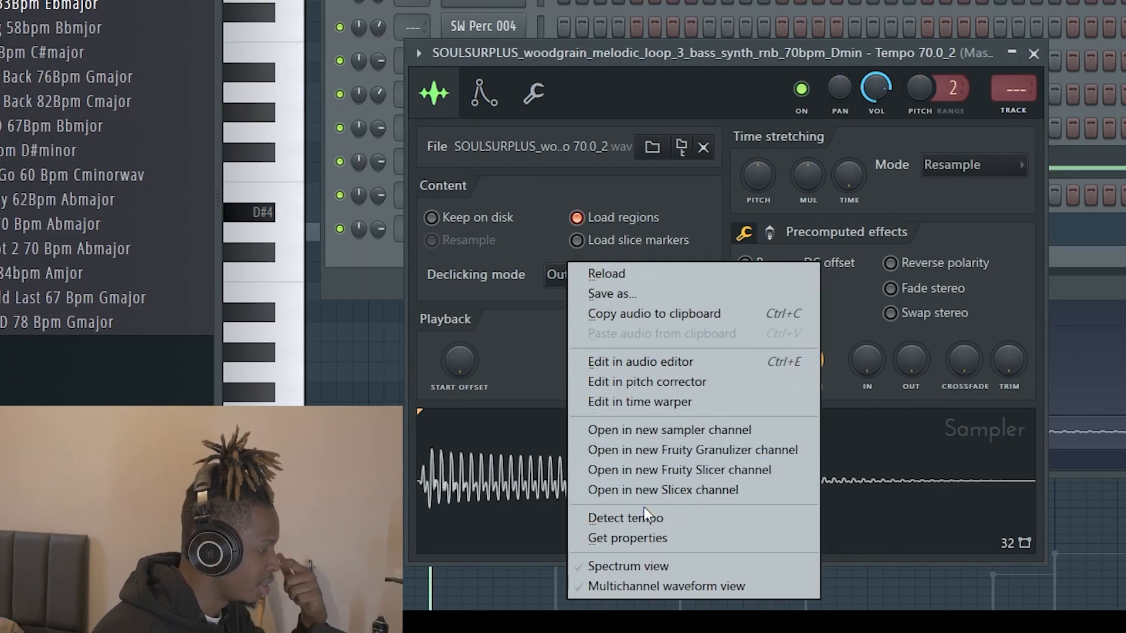
pyautogui.click(667, 360)
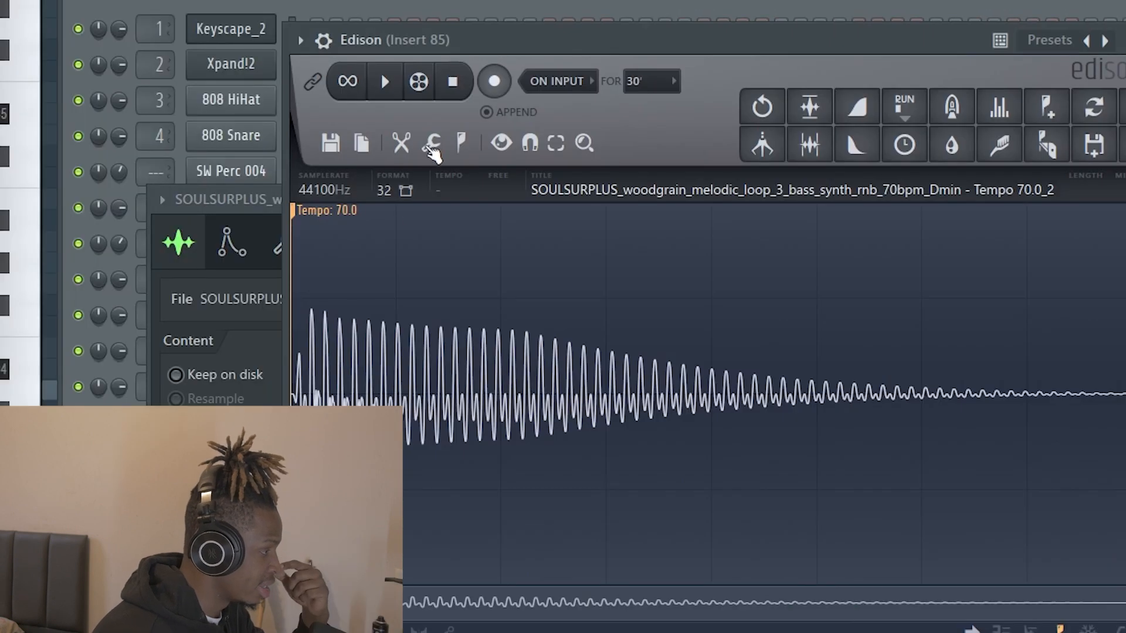
pyautogui.click(460, 143)
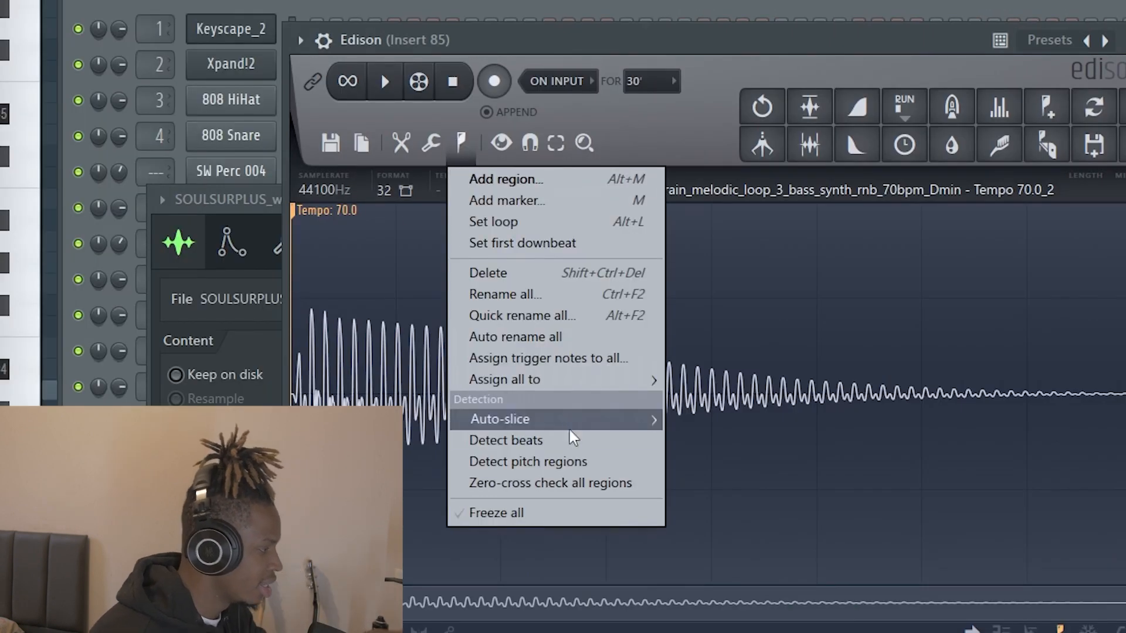
pyautogui.click(576, 461)
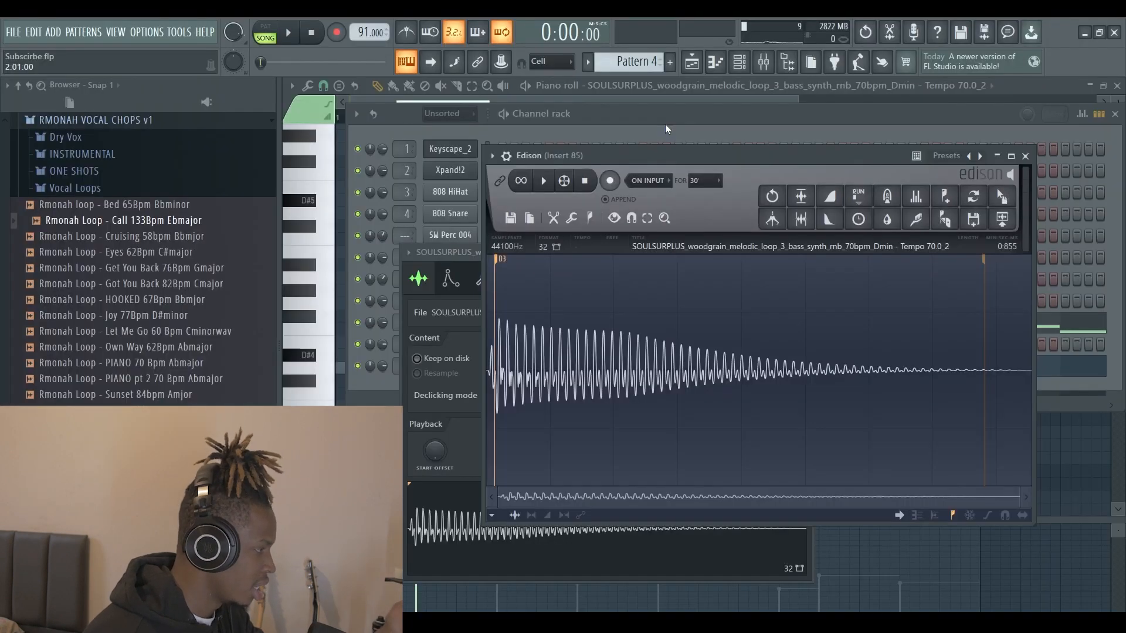
# Step: Check the bass sample's root note in its channel settings and compare its pitch against the Keyscape_2 channel
pyautogui.click(666, 124)
pyautogui.click(463, 367)
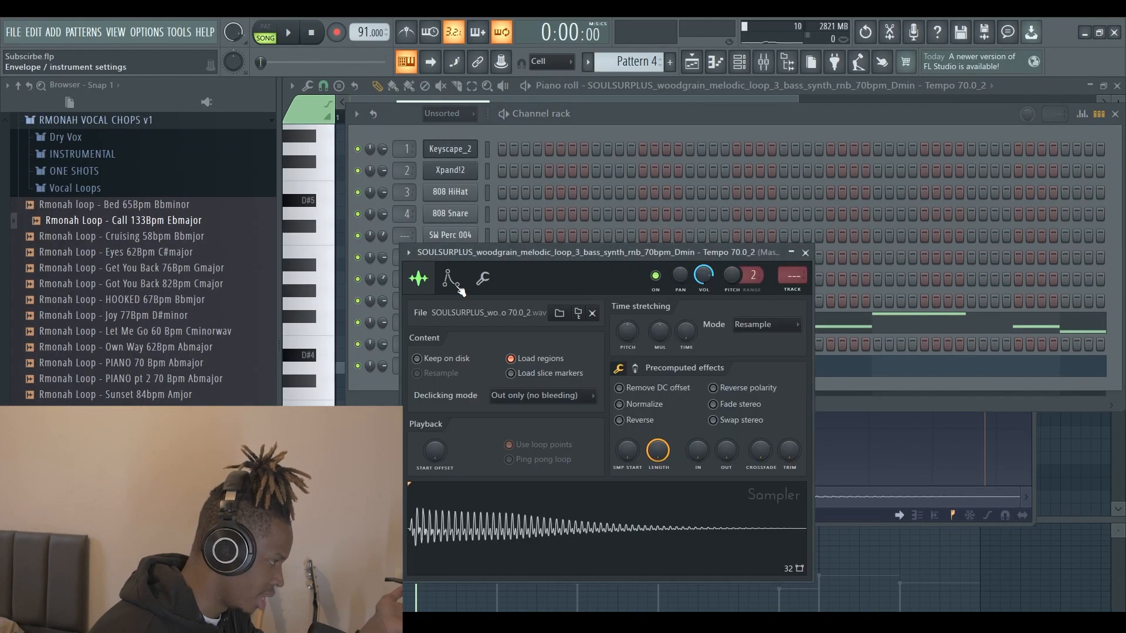
pyautogui.click(451, 279)
pyautogui.click(482, 278)
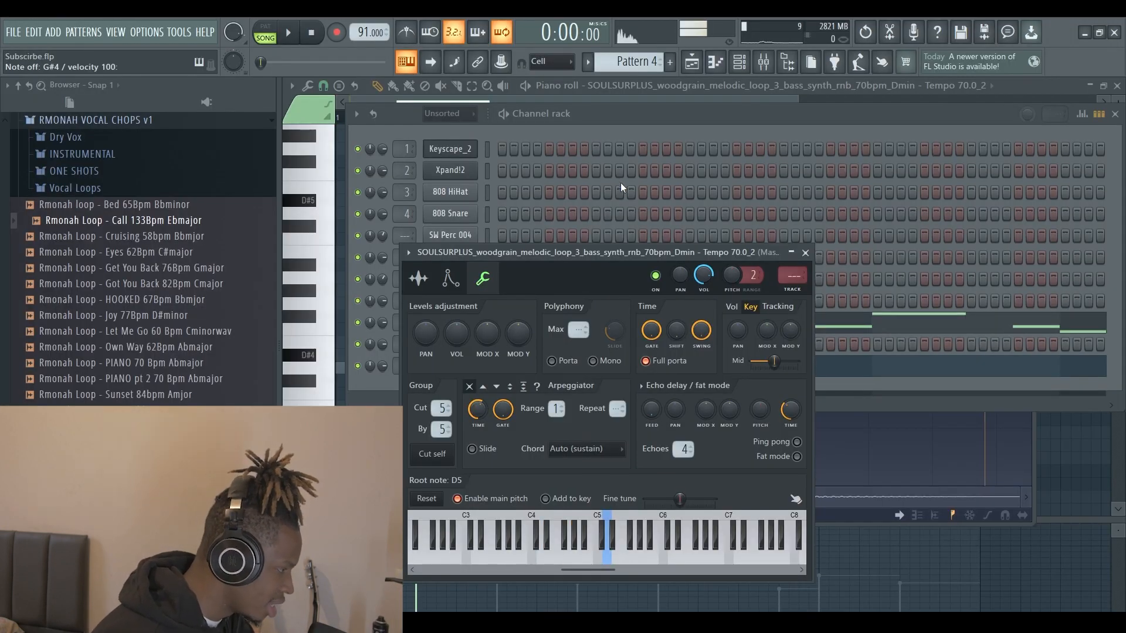
pyautogui.click(582, 135)
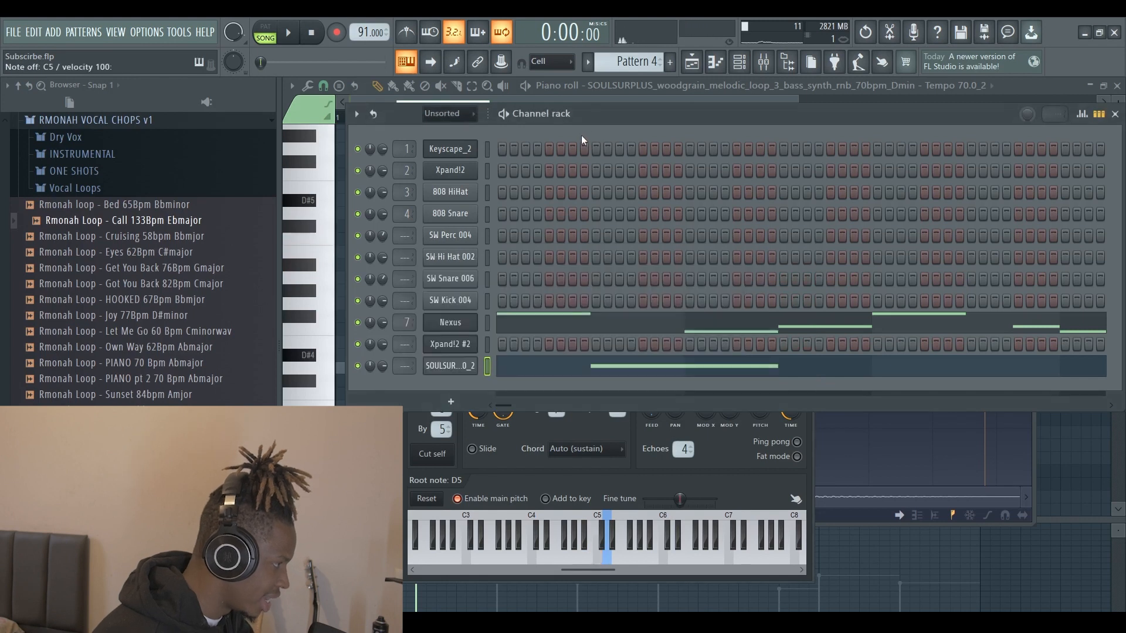
pyautogui.click(490, 322)
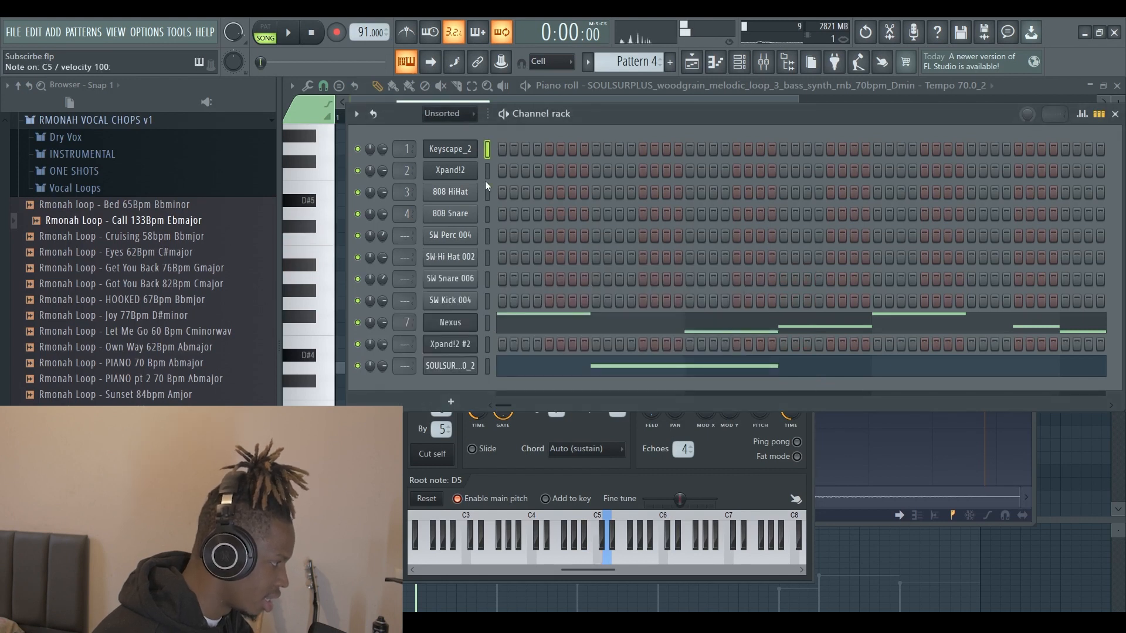
pyautogui.click(488, 364)
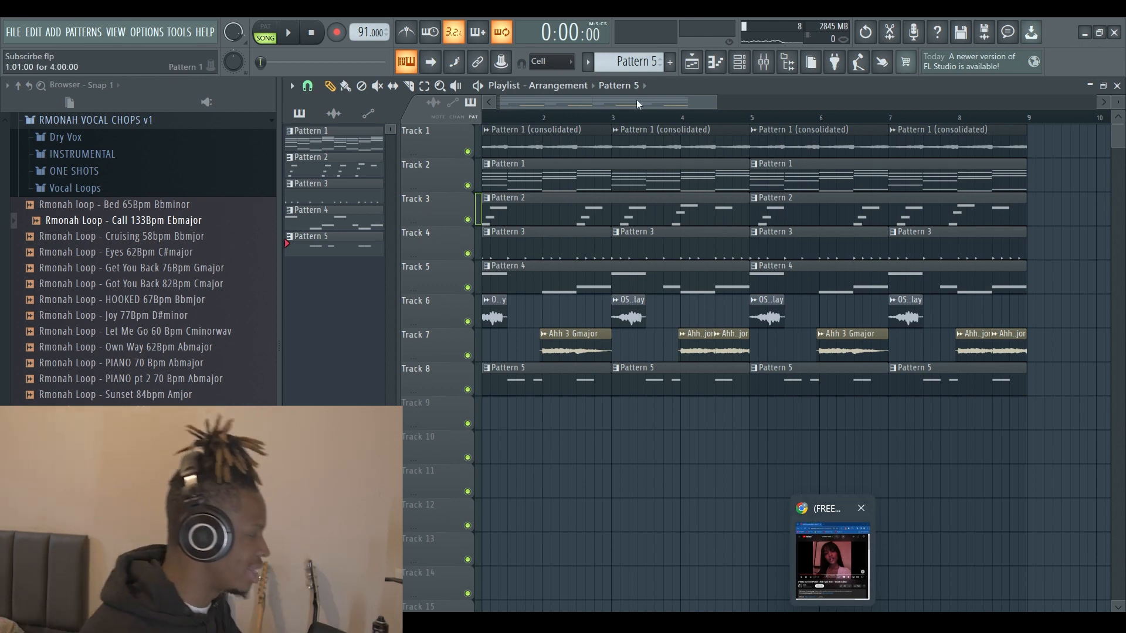
# Step: Open the Pattern 3 drums from Track 4 in the channel rank view of all sounds and play them briefly
pyautogui.rightClick(469, 254)
pyautogui.doubleClick(538, 234)
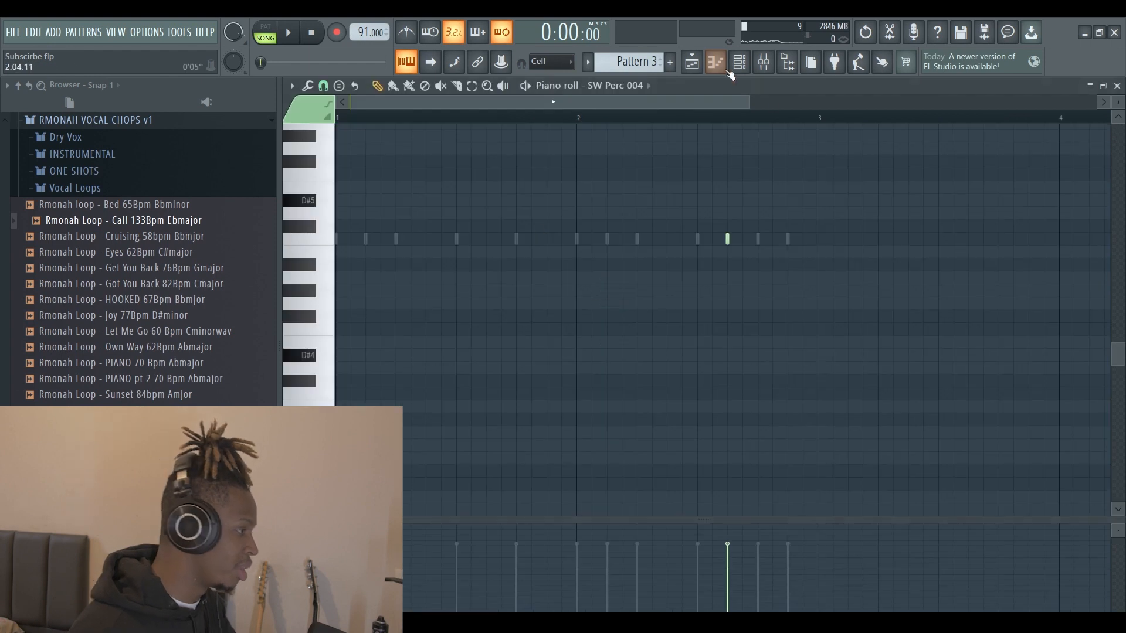
pyautogui.click(739, 64)
pyautogui.press('space')
pyautogui.press('space')
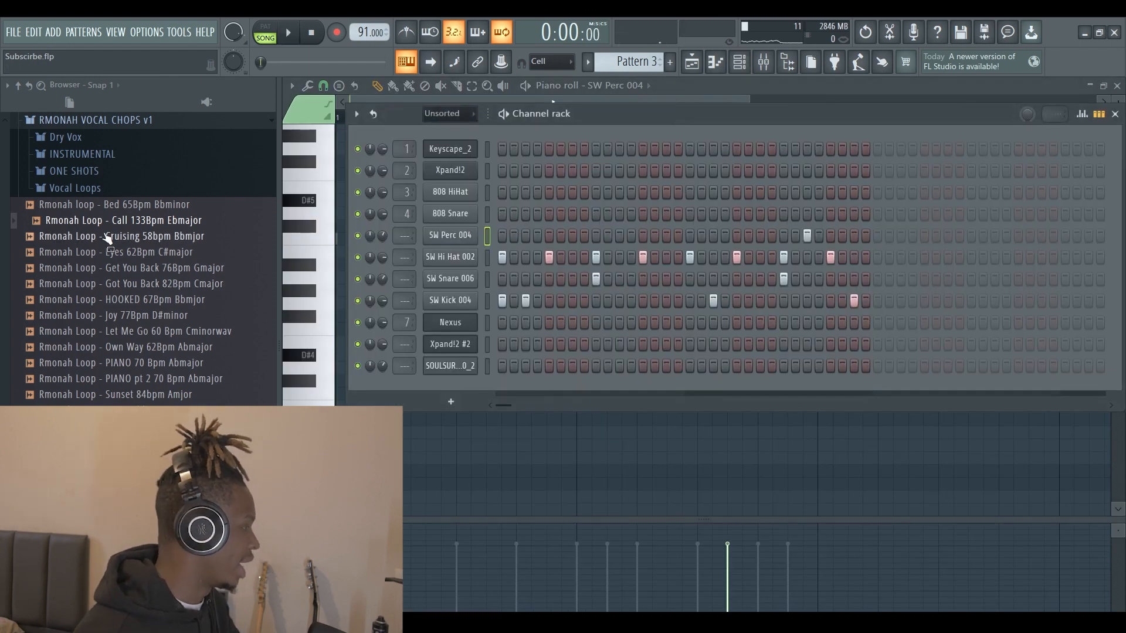
# Step: Add SW Hi Hat 001 from the Summer Walker Drum Kit to the drum pattern, with hits on steps 7, 15 and 16
pyautogui.click(85, 189)
pyautogui.click(443, 257)
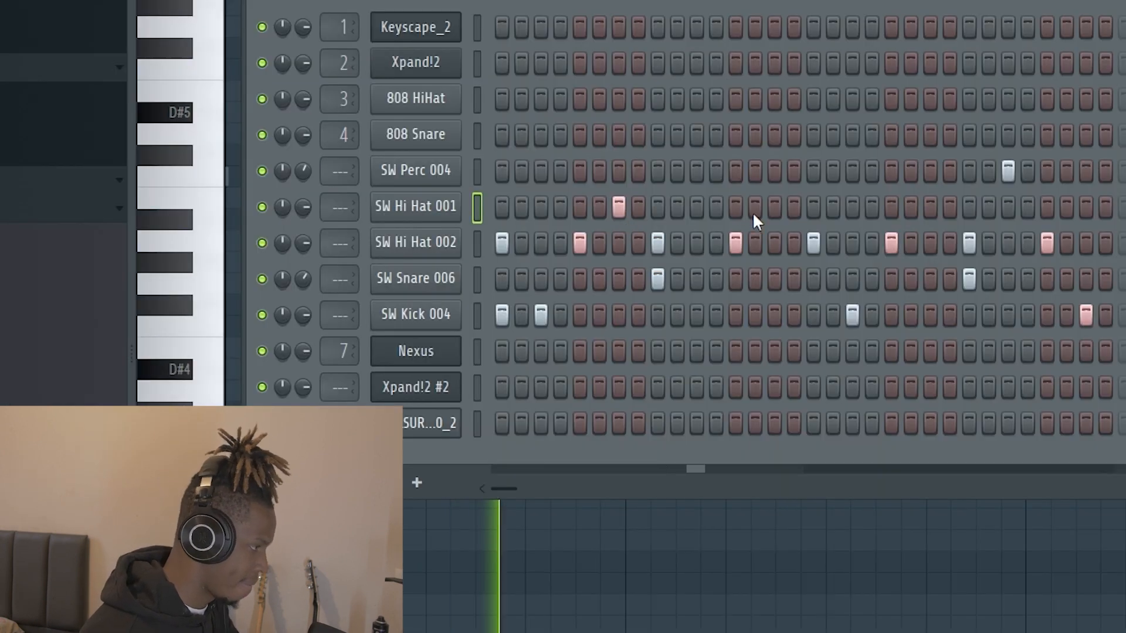
pyautogui.click(666, 256)
pyautogui.click(678, 256)
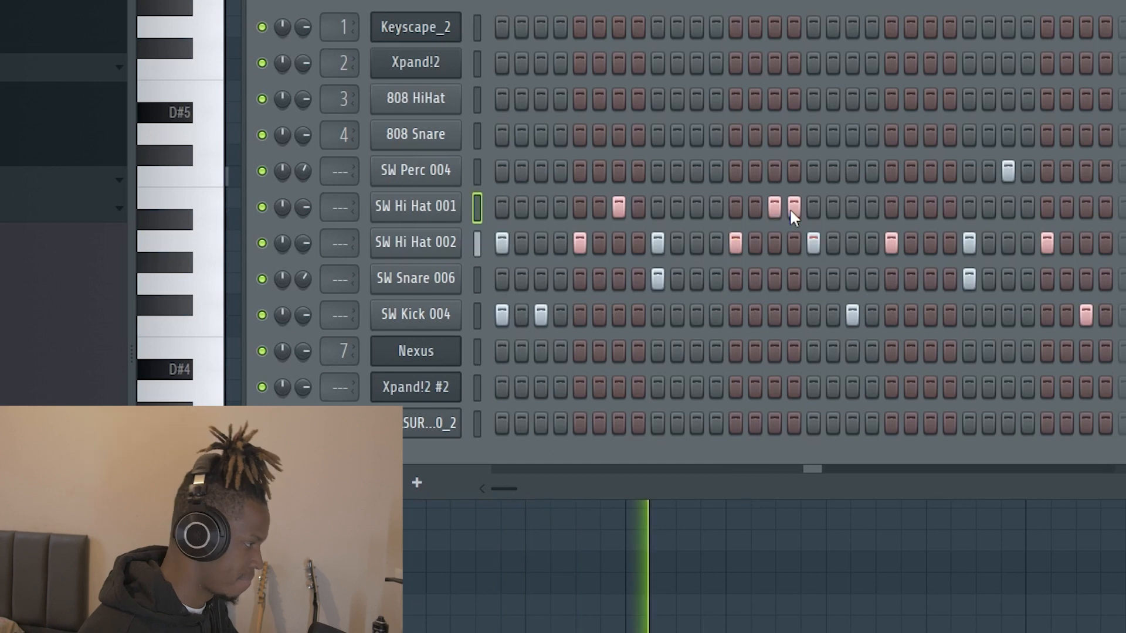
# Step: Fill the SW Hi Hat 001 notes before bar 2 into an evenly spaced four-note roll at C5 with rising velocities
pyautogui.rightClick(517, 205)
pyautogui.click(528, 207)
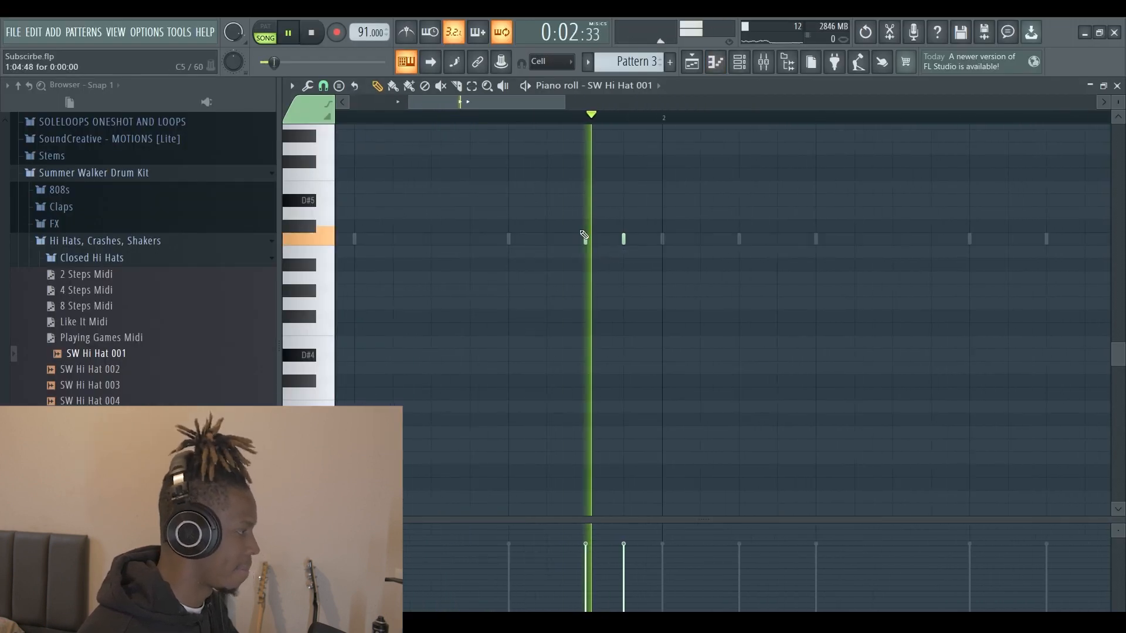
pyautogui.press('space')
pyautogui.click(324, 86)
pyautogui.click(350, 204)
pyautogui.scroll(2, 620, 244)
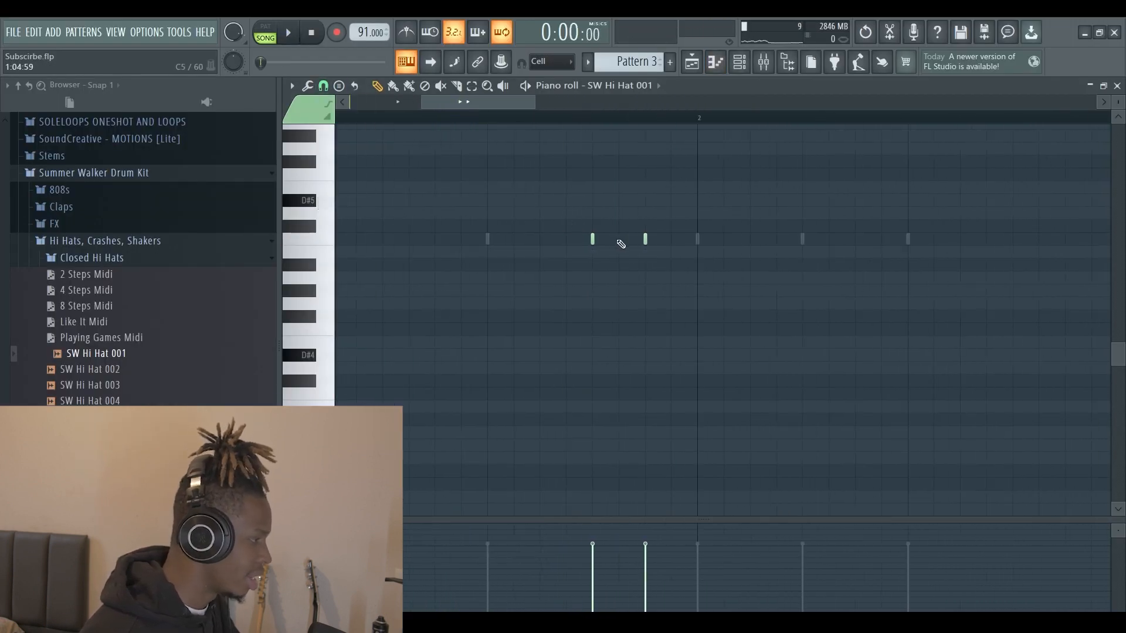
pyautogui.click(621, 244)
pyautogui.rightClick(621, 242)
pyautogui.press('space')
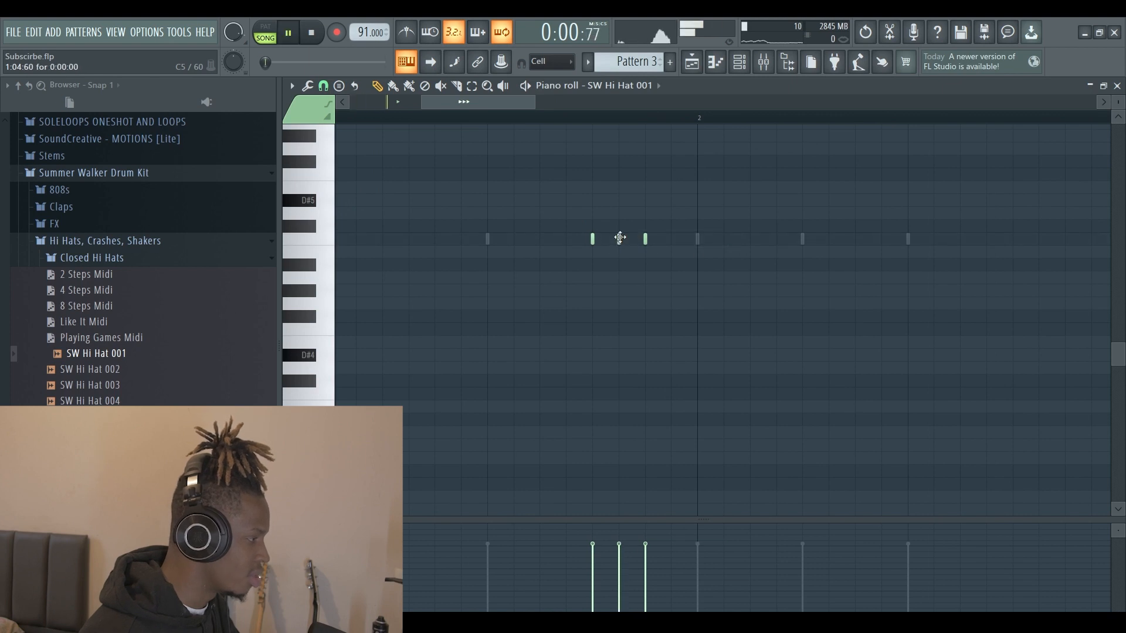
pyautogui.click(672, 238)
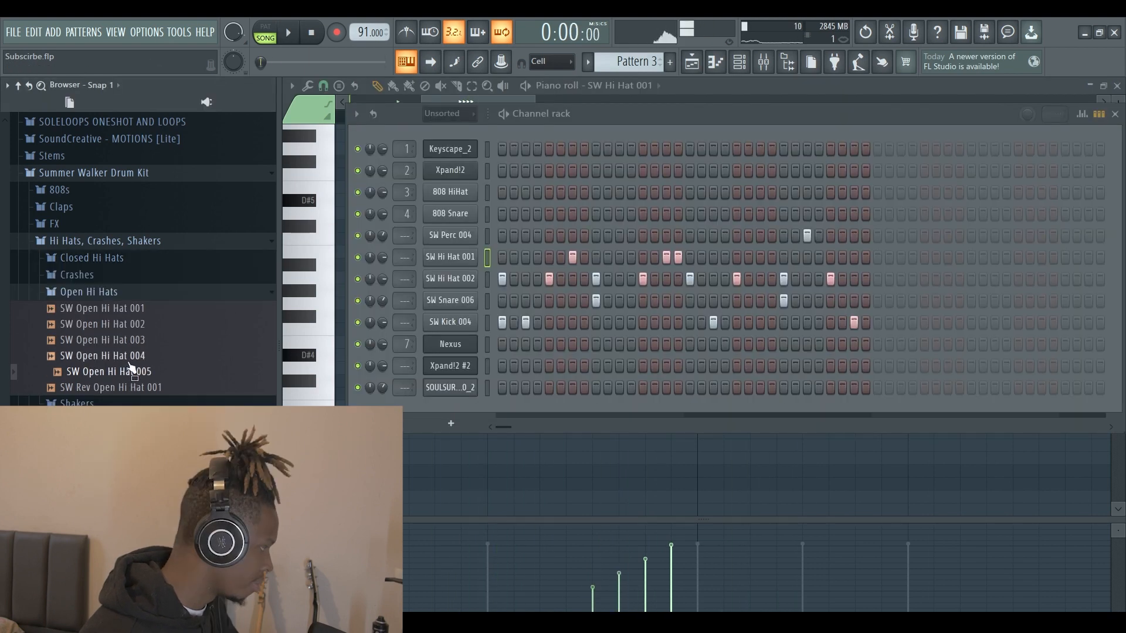
# Step: Add SW Open Hi Hat 004 to the drum pattern and place a half-beat C5 note at 2:02:48
pyautogui.moveTo(130, 368); pyautogui.dragTo(820, 256)
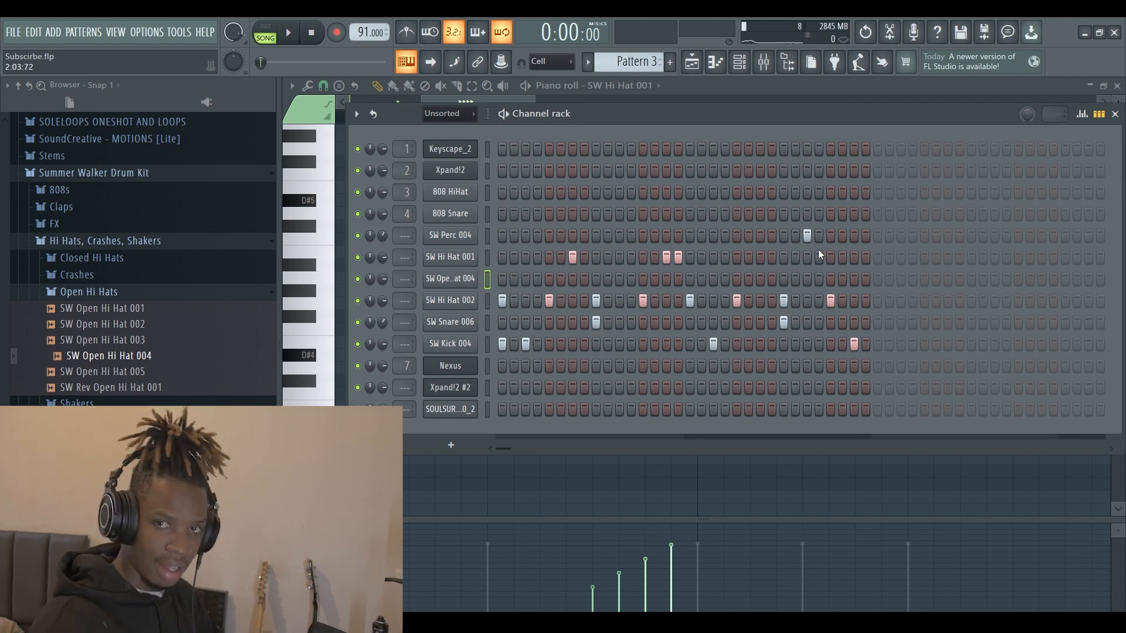
pyautogui.press('space')
pyautogui.rightClick(473, 279)
pyautogui.click(527, 279)
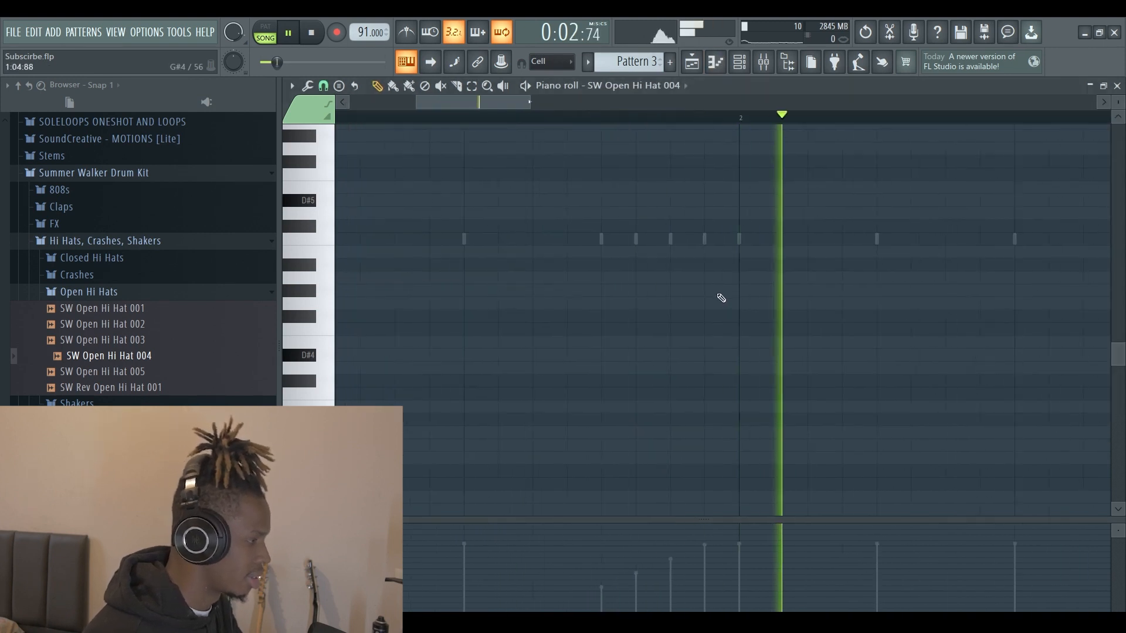
pyautogui.press('space')
pyautogui.scroll(-2, 511, 244)
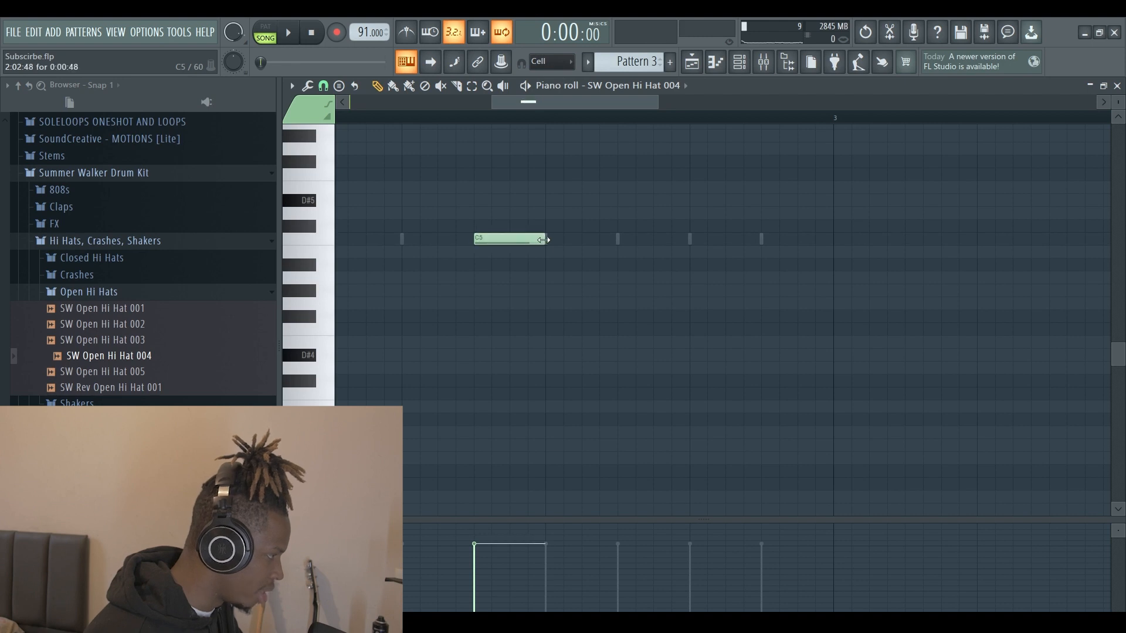
# Step: Enable the volume envelope on the SW Open Hi Hat 004 channel and reshape its curve
pyautogui.click(738, 66)
pyautogui.click(448, 279)
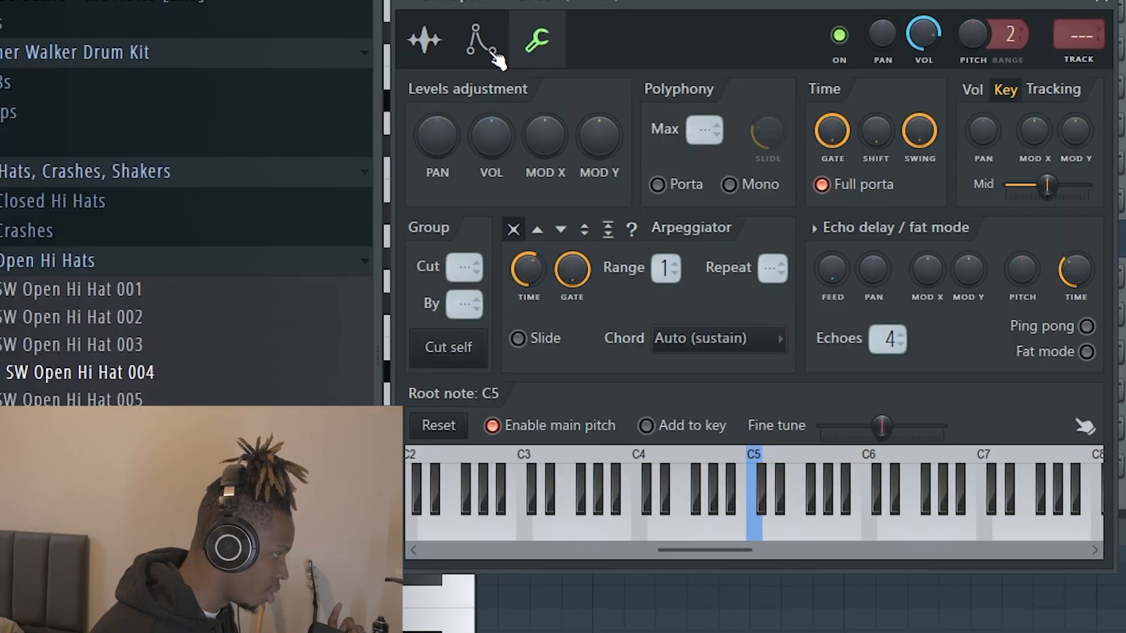
pyautogui.click(338, 173)
pyautogui.moveTo(479, 276); pyautogui.dragTo(480, 305)
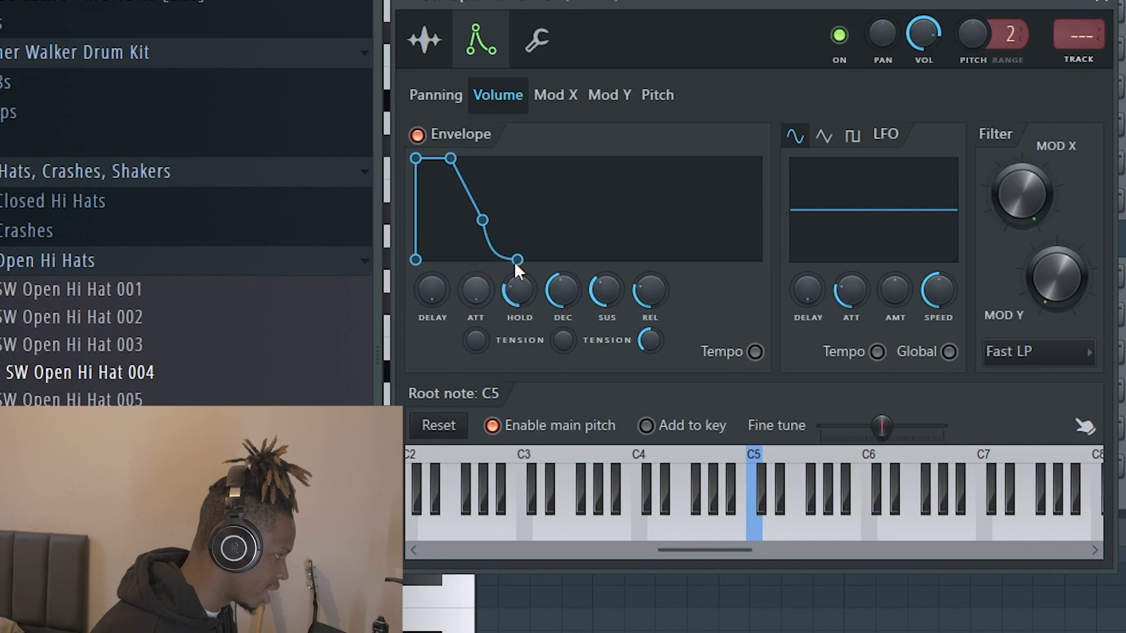
pyautogui.moveTo(546, 281); pyautogui.dragTo(609, 287)
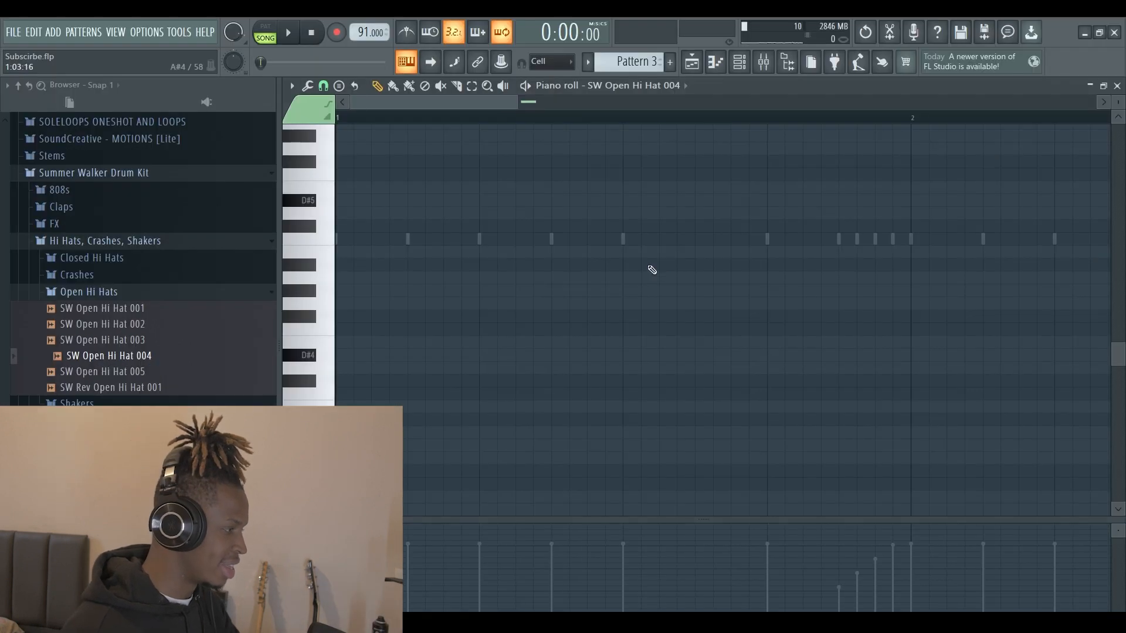
# Step: Play back Pattern 3 to hear the open hi-hat note in bar 2 with the rest of the drums
pyautogui.scroll(-2, 652, 269)
pyautogui.scroll(4, 767, 262)
pyautogui.scroll(-3, 729, 237)
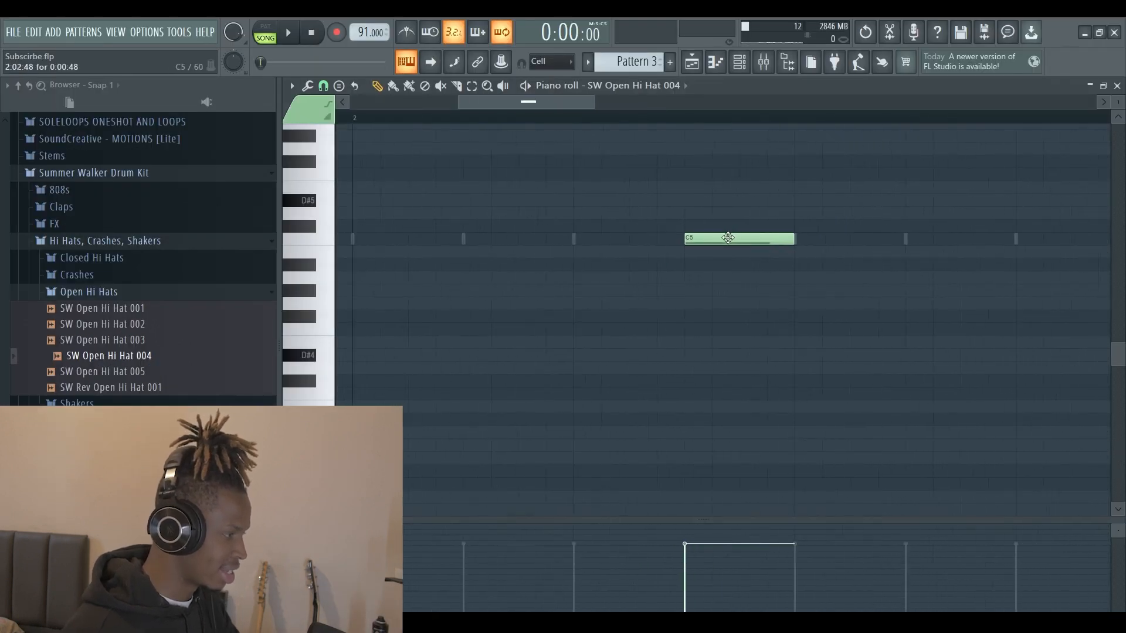
pyautogui.scroll(-3, 632, 138)
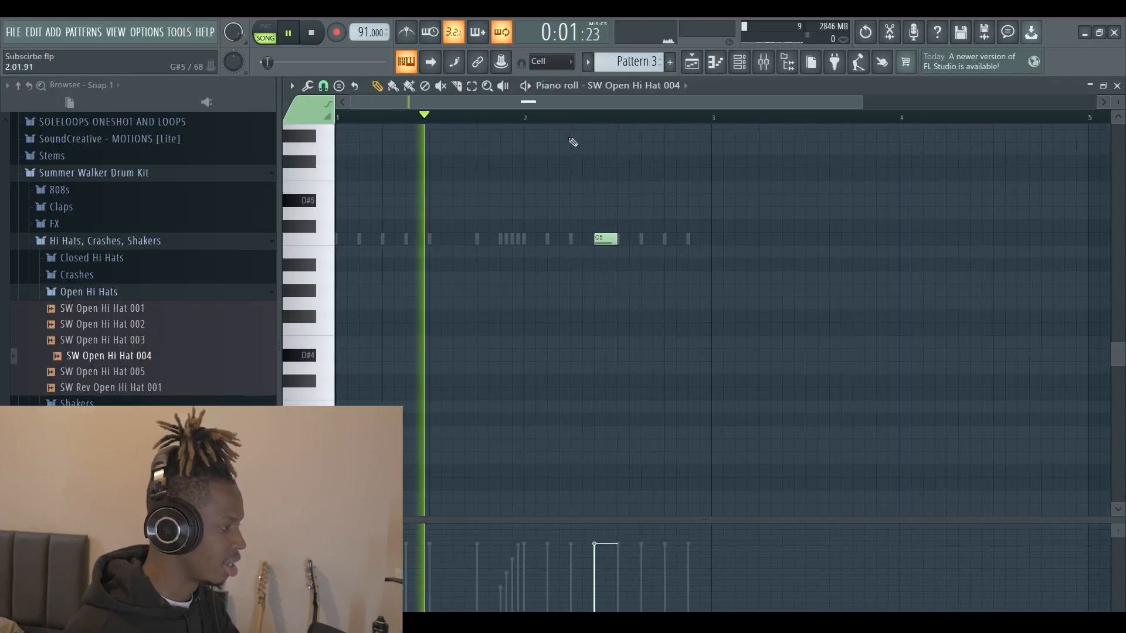
pyautogui.scroll(2, 578, 146)
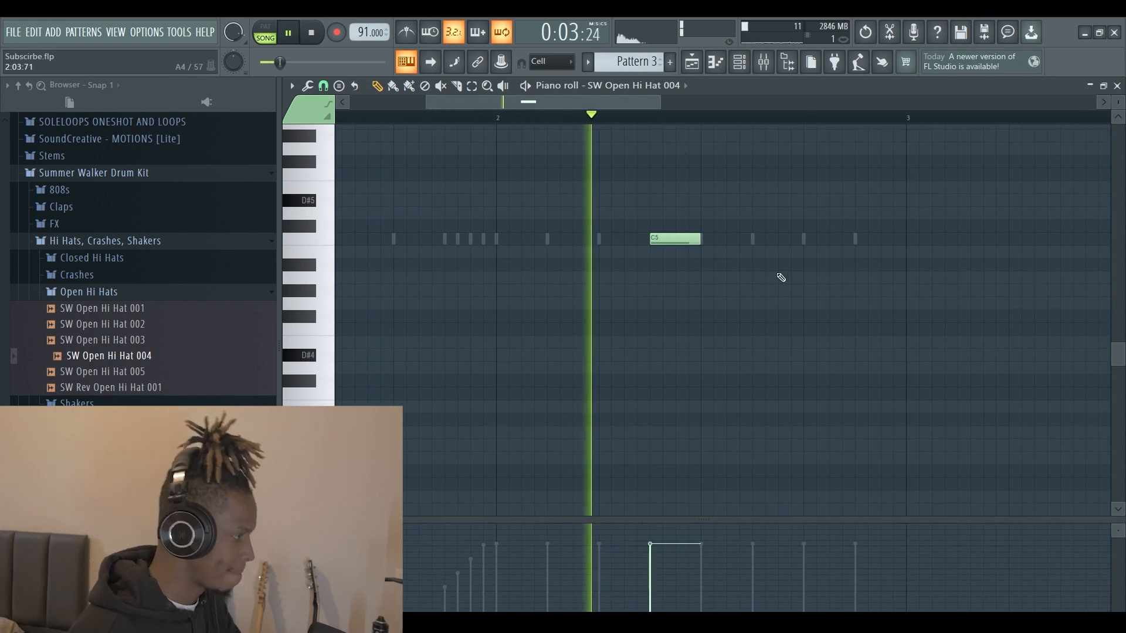
pyautogui.press('space')
# Step: Pan the four SW Hi Hat 001 roll notes alternately right and left, and listen to the roll
pyautogui.click(740, 62)
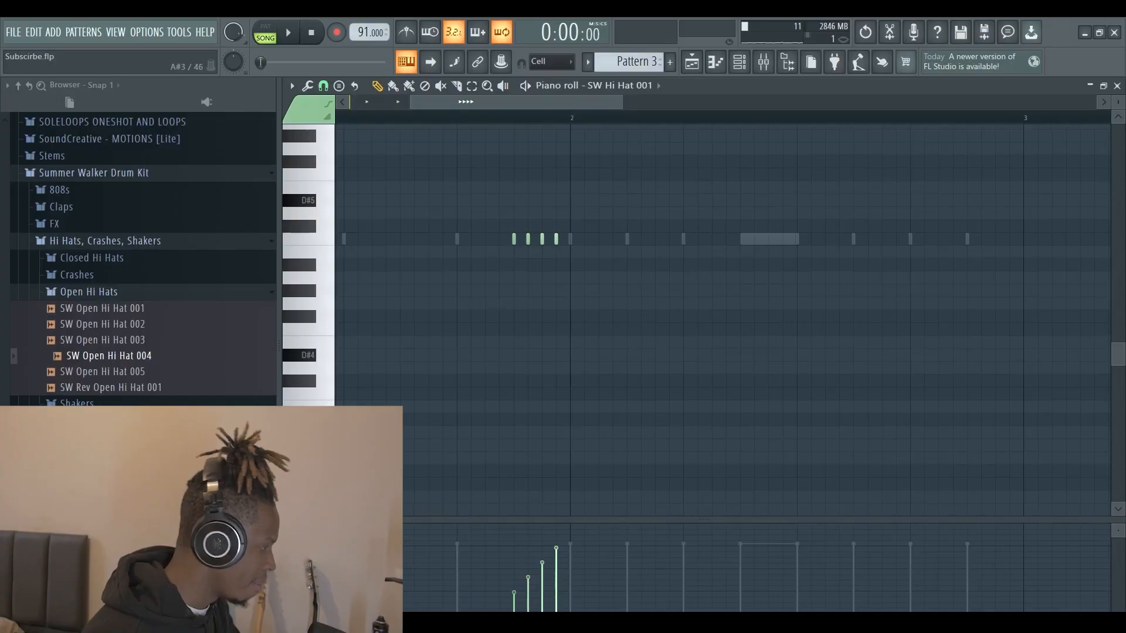
pyautogui.click(312, 532)
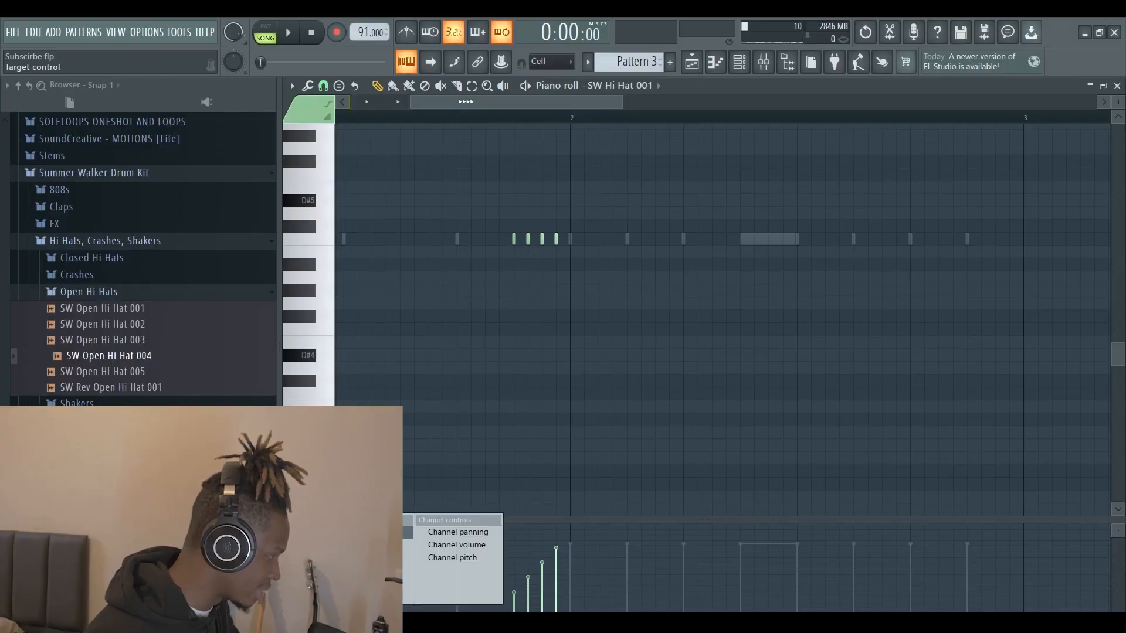
pyautogui.click(458, 532)
pyautogui.scroll(2, 568, 565)
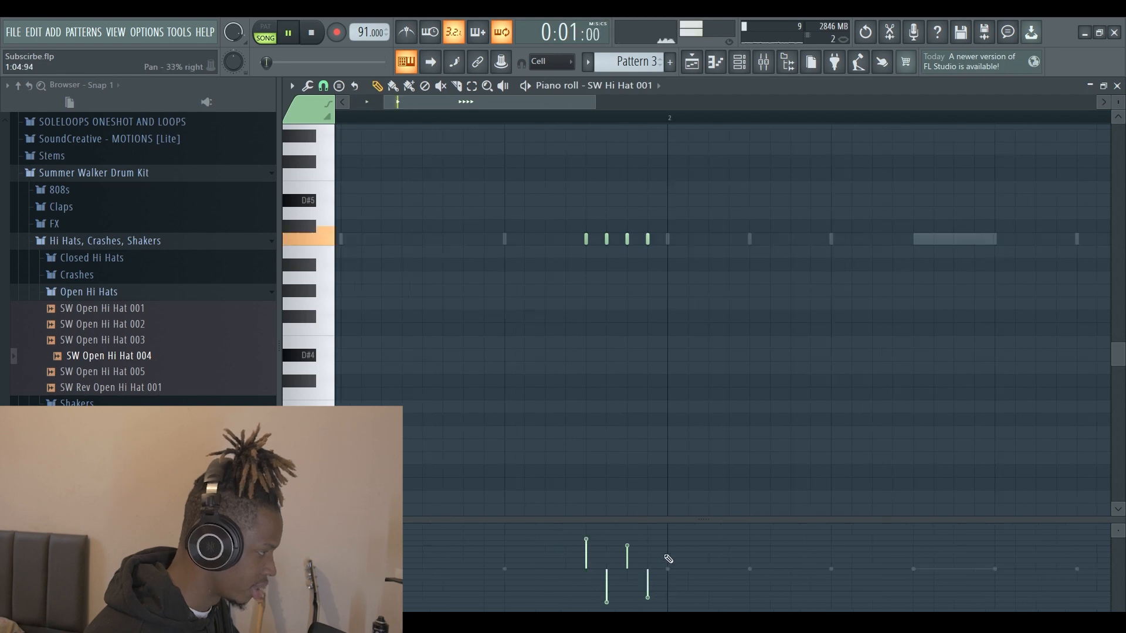
pyautogui.press('space')
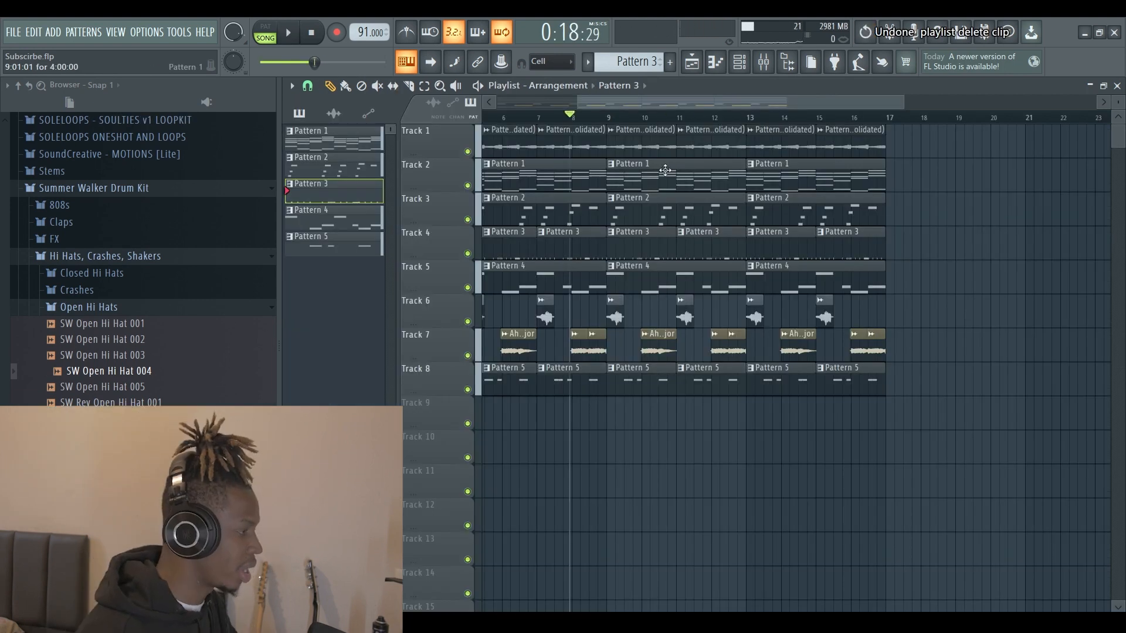
# Step: Duplicate all playlist clips of bars 1–16 five times so the arrangement runs through bar 96
pyautogui.scroll(-4, 687, 117)
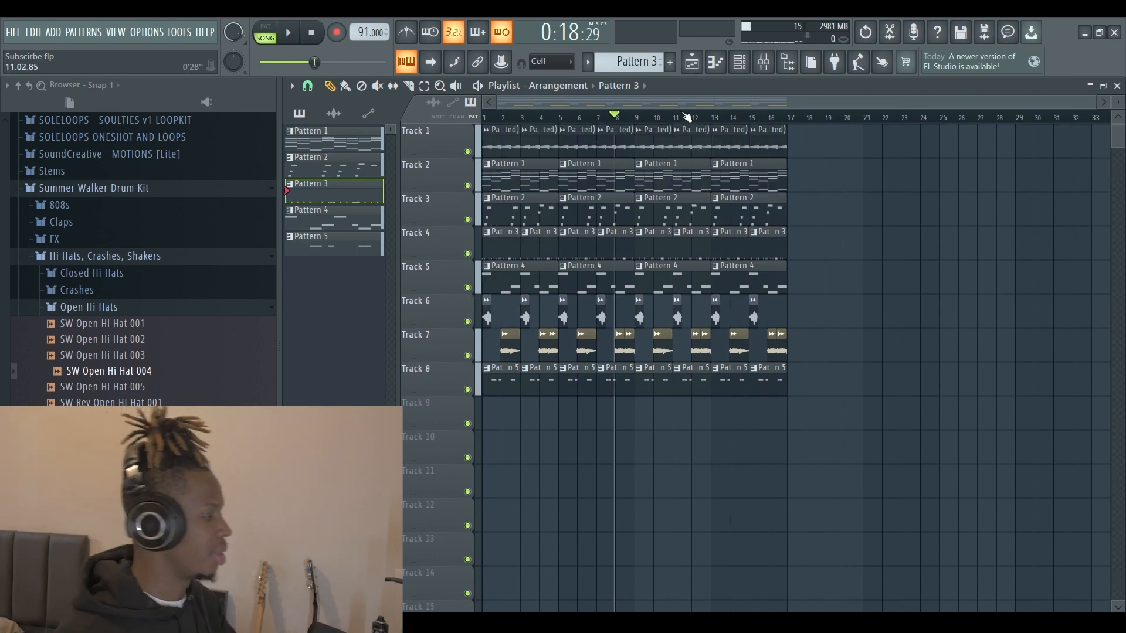
pyautogui.hotkey('ctrl', 'a')
pyautogui.hotkey('ctrl', 'b')
pyautogui.hotkey('ctrl', 'b')
pyautogui.hotkey('ctrl', 'b')
pyautogui.hotkey('ctrl', 'b')
pyautogui.hotkey('ctrl', 'b')
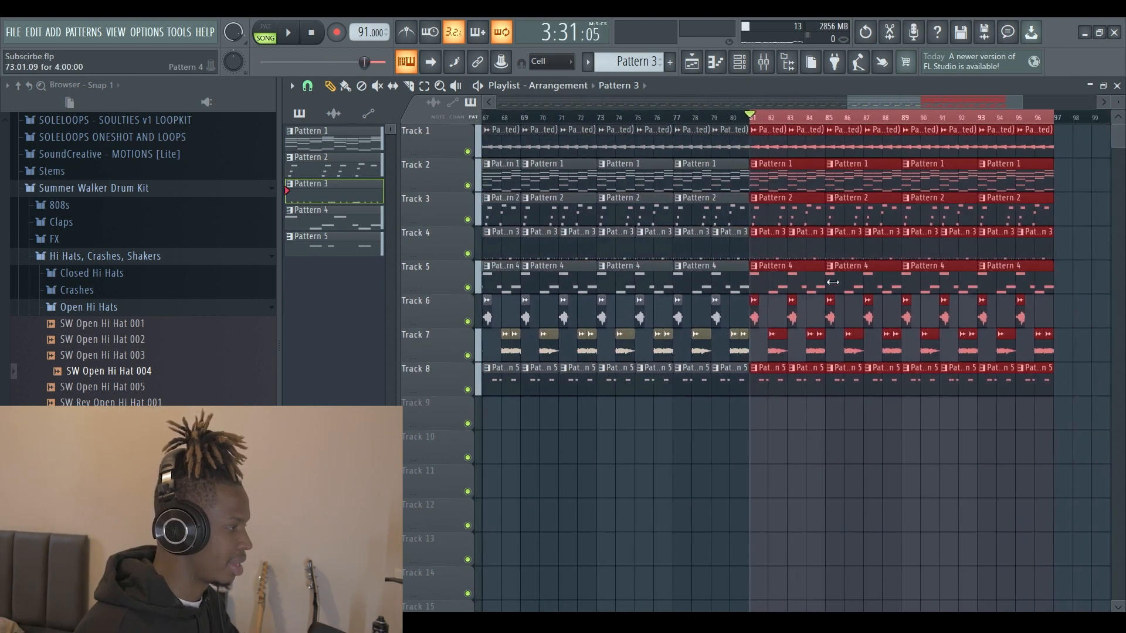
# Step: Delete the first Pattern 2 clip on Track 3 in bars 1–4 and return the playhead to the song start
pyautogui.scroll(6, 494, 119)
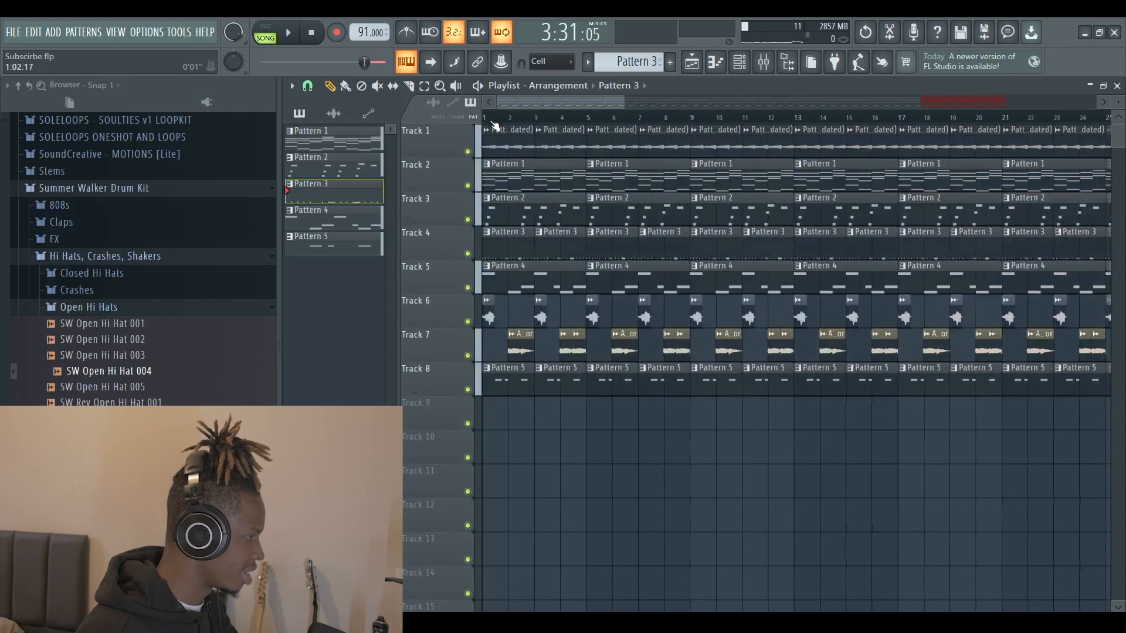
pyautogui.moveTo(493, 119); pyautogui.dragTo(369, 175)
pyautogui.scroll(4, 493, 119)
pyautogui.keyDown('ctrl'); pyautogui.click(493, 119); pyautogui.keyUp('ctrl')
pyautogui.rightClick(561, 216)
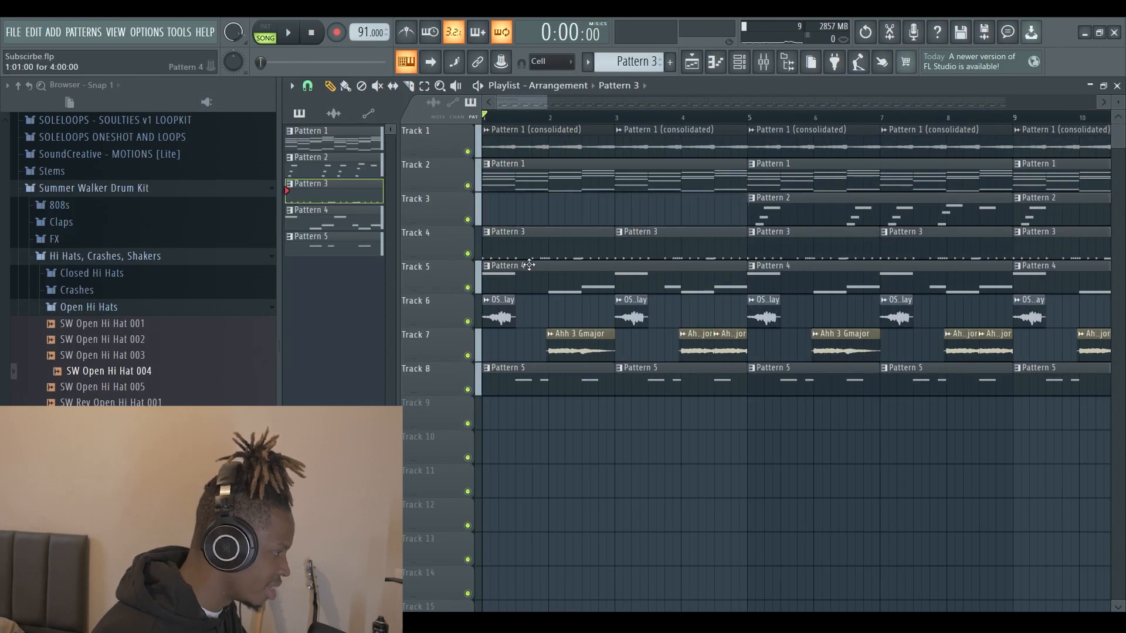
# Step: Make the first Pattern 3 clip on Track 4 unique and delete the Pattern 3 clip in bars 3–4
pyautogui.click(487, 231)
pyautogui.click(534, 320)
pyautogui.rightClick(626, 253)
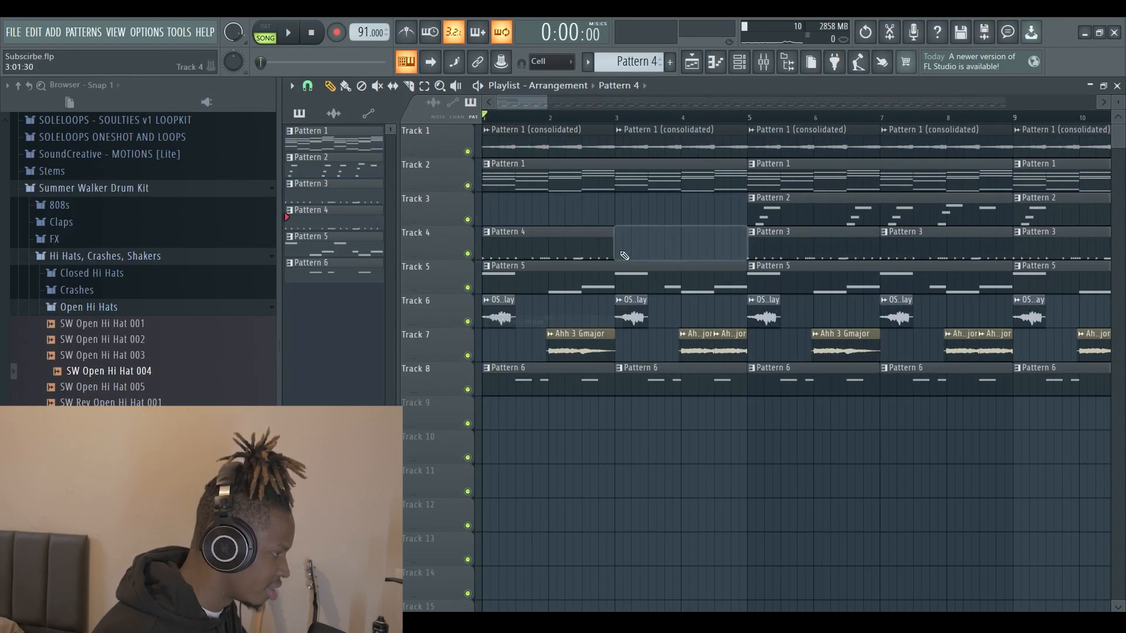
# Step: Cut all SW Kick 004 notes from Pattern 4 and play back the song start without the kick
pyautogui.moveTo(555, 247); pyautogui.dragTo(523, 235)
pyautogui.doubleClick(524, 235)
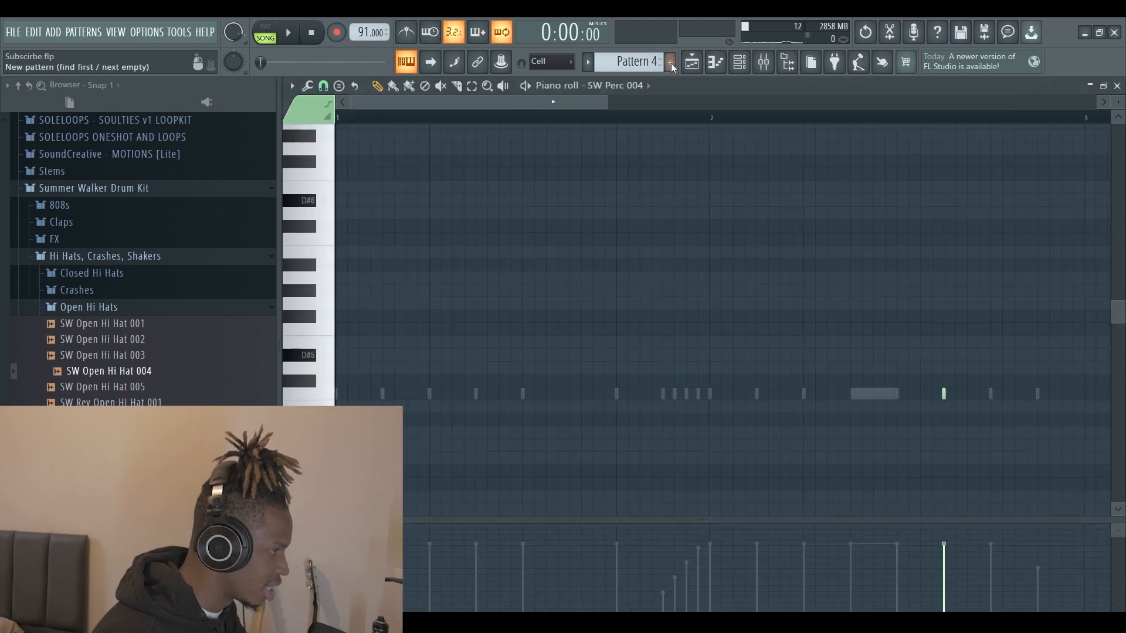
pyautogui.click(741, 65)
pyautogui.rightClick(463, 343)
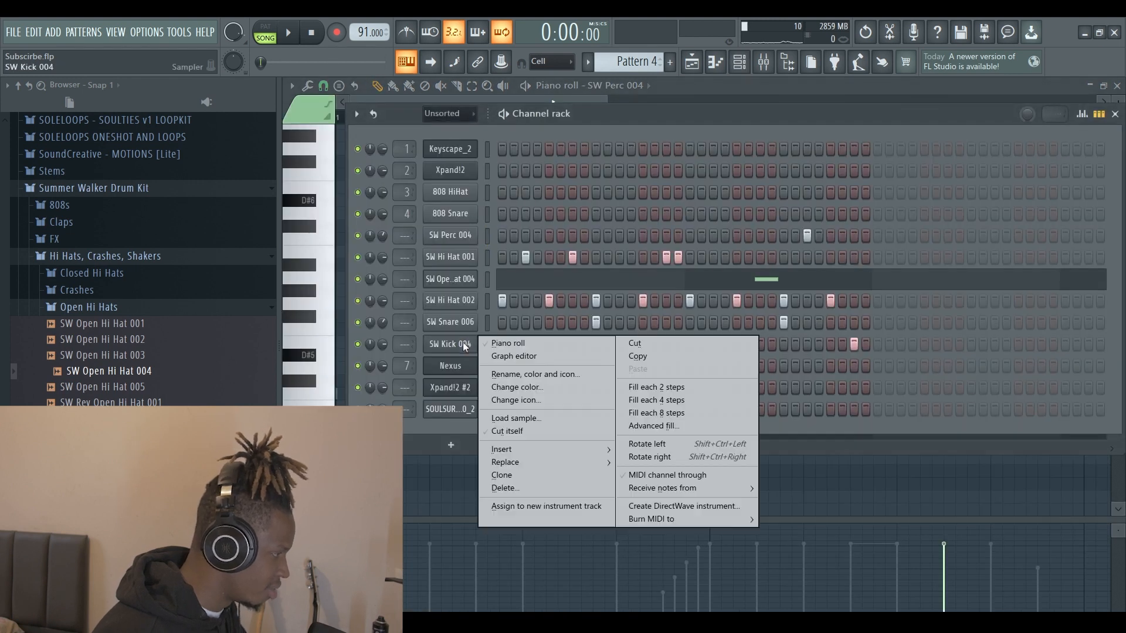
pyautogui.click(620, 340)
pyautogui.press('space')
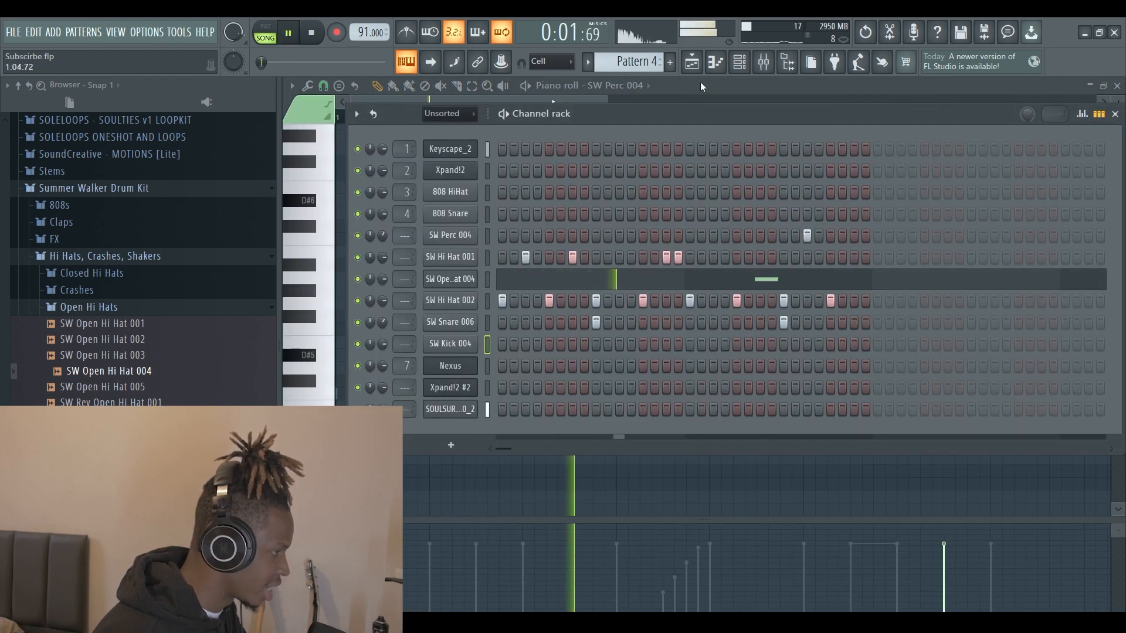
pyautogui.press('space')
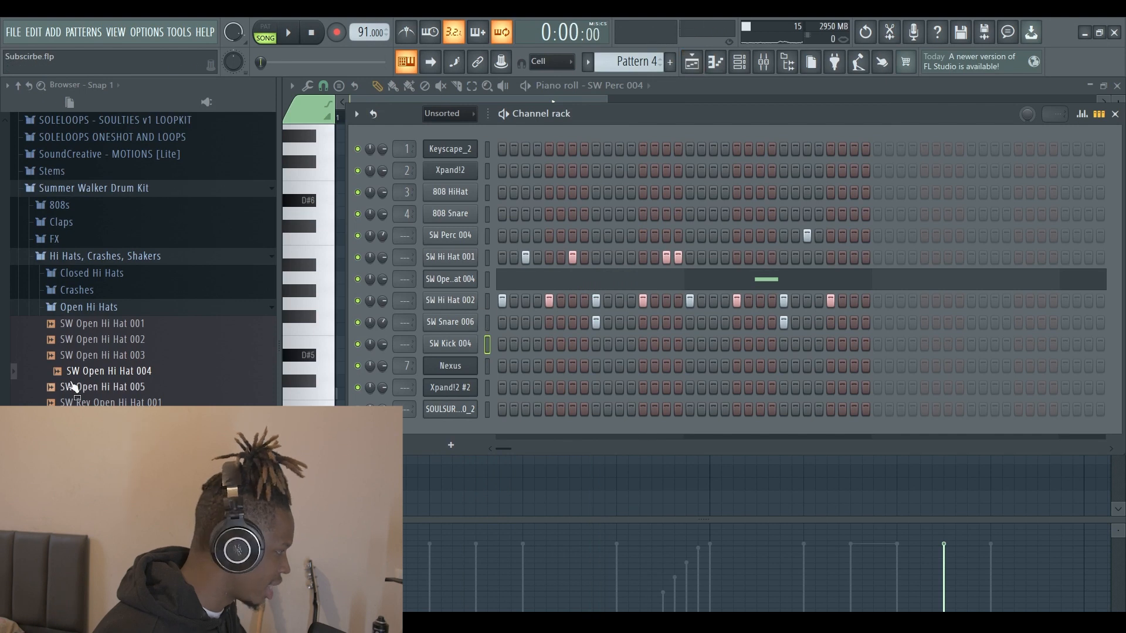
# Step: Load SW Snap 001 into Pattern 4 to replace the SW Snare 006 hit on step 25, and remove the SW Perc 004 hit
pyautogui.click(93, 310)
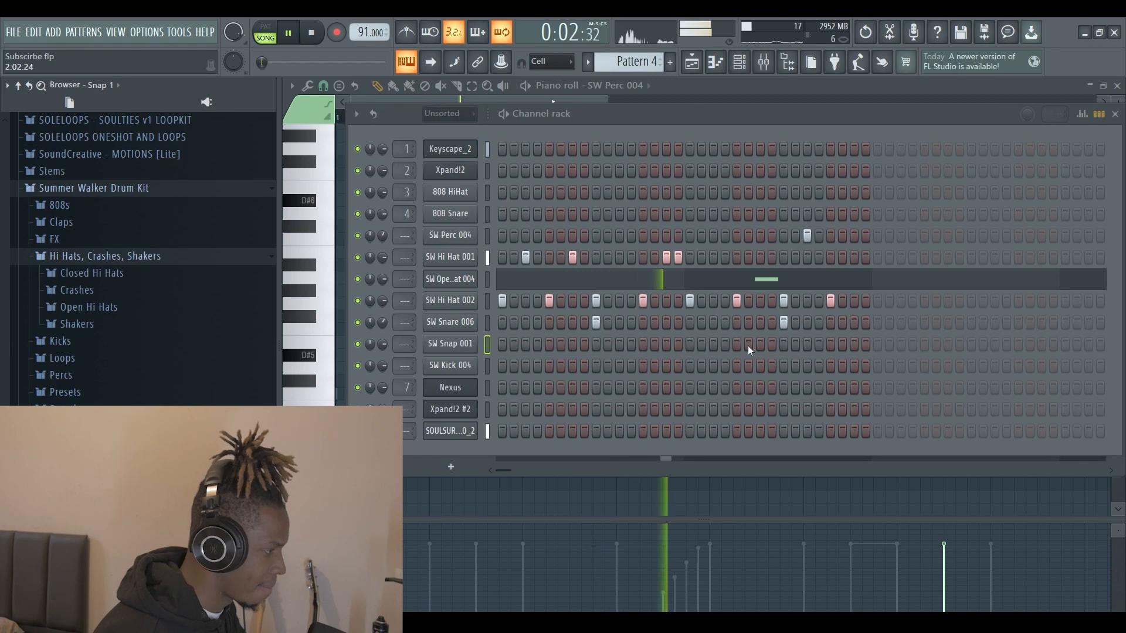
pyautogui.click(784, 344)
pyautogui.click(784, 322)
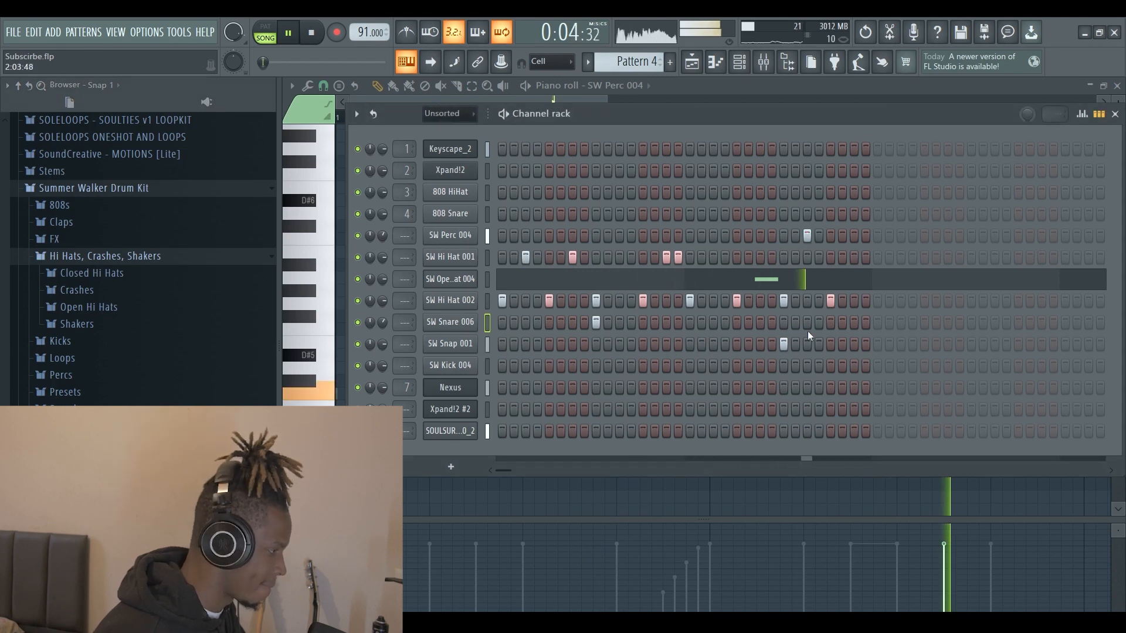
pyautogui.click(807, 236)
pyautogui.press('space')
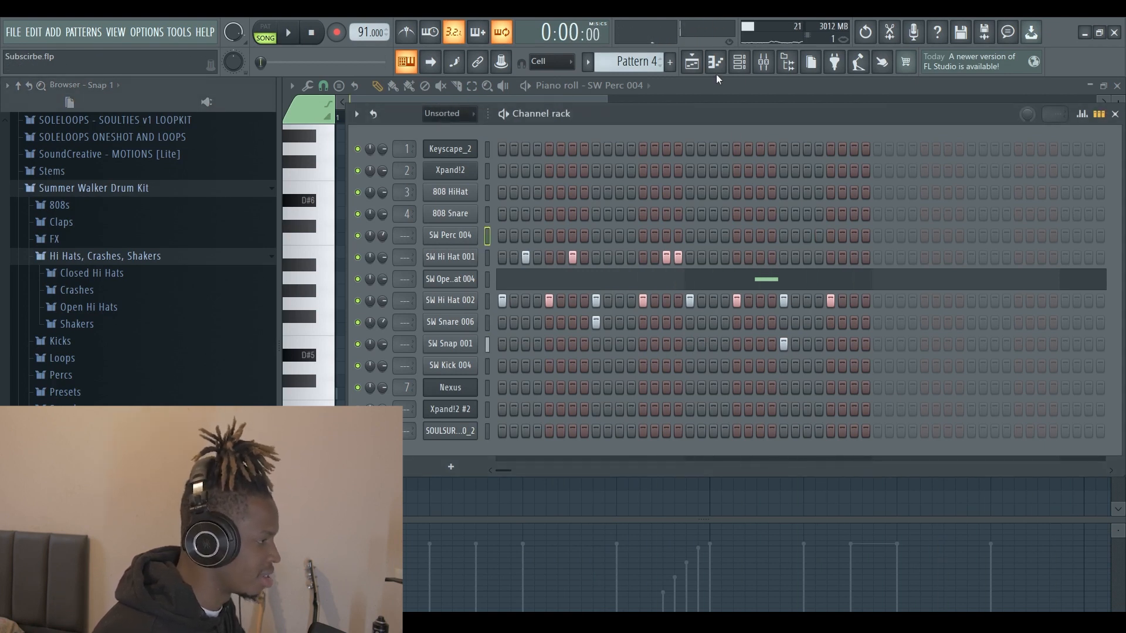
# Step: Fill bars 3–4 of Track 4 with another Pattern 4 clip and play the song from the start
pyautogui.click(692, 62)
pyautogui.press('space')
pyautogui.scroll(-2, 691, 241)
pyautogui.rightClick(630, 253)
pyautogui.hotkey('ctrl', 'z')
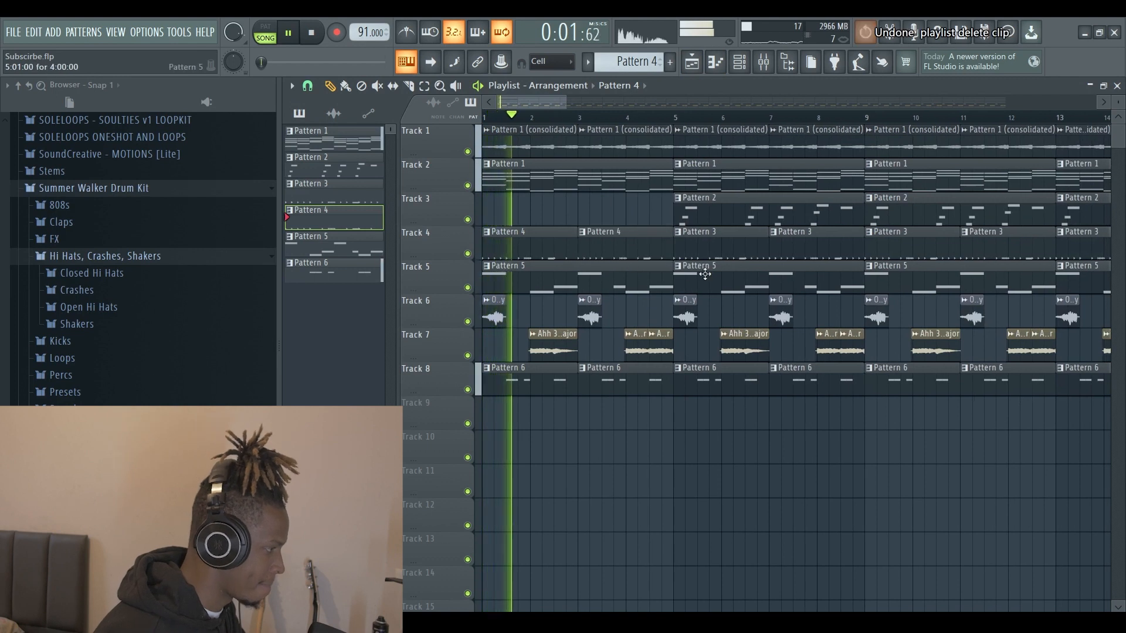
# Step: Try removing the first Pattern 6 clip on Track 8 in bars 1–2
pyautogui.scroll(-3, 705, 274)
pyautogui.rightClick(519, 390)
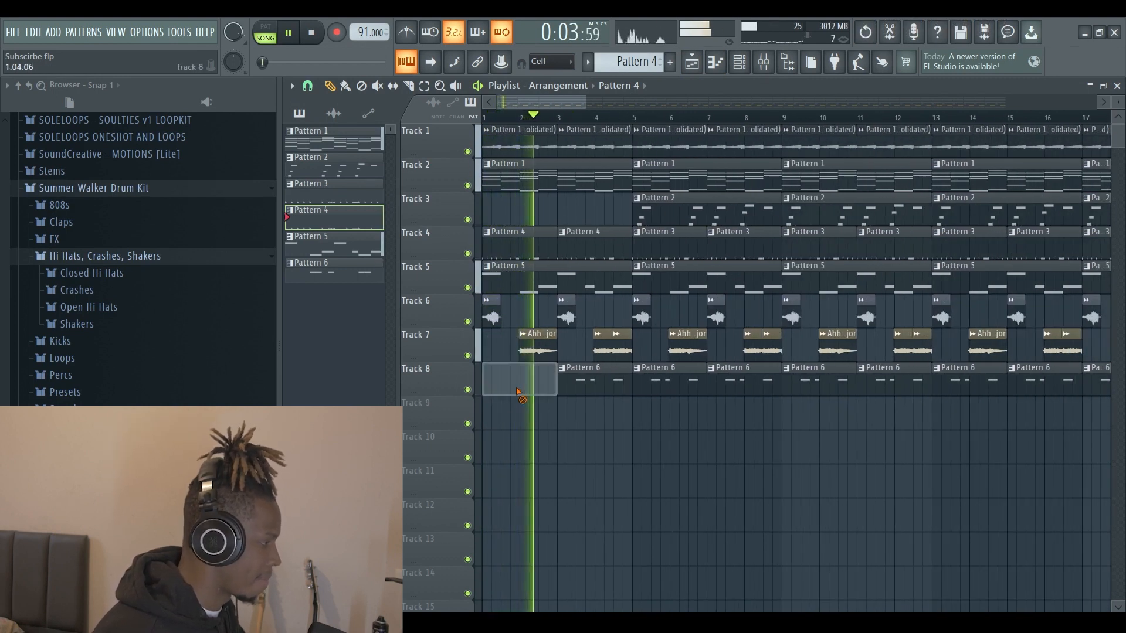
pyautogui.hotkey('ctrl', 'z')
# Step: Delete the first Pattern 5 clip on Track 5 in bars 1–4 and play back the intro
pyautogui.press('space')
pyautogui.rightClick(623, 272)
pyautogui.press('space')
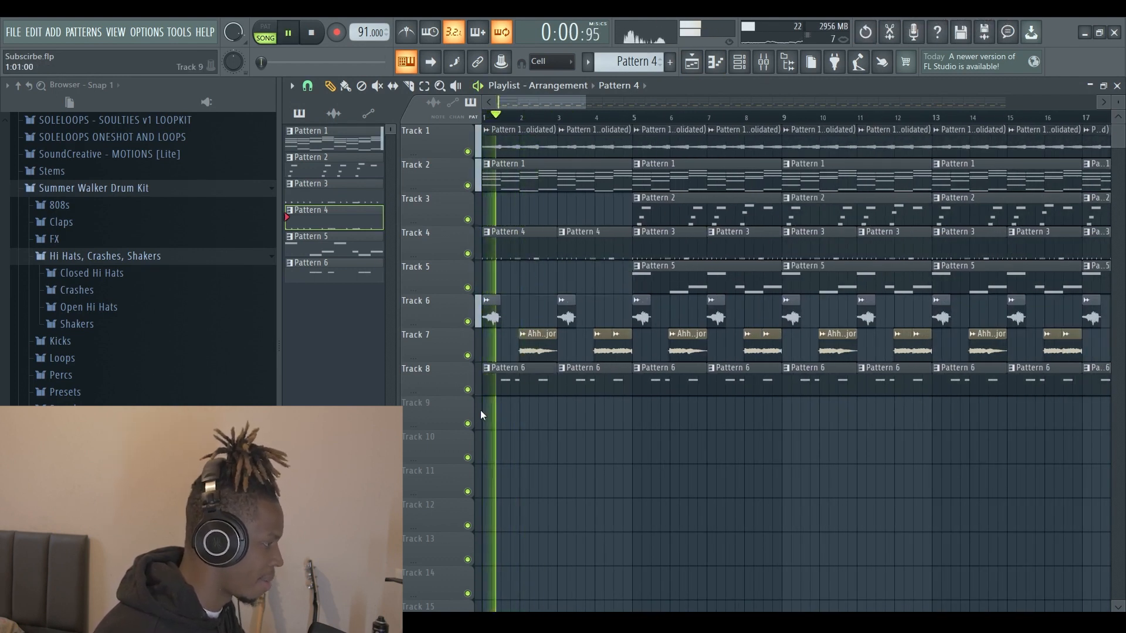
# Step: Place the SW Crash 001 sample from the Summer Walker Drum Kit's Crashes folder on Track 9 at bar 5
pyautogui.scroll(3, 480, 411)
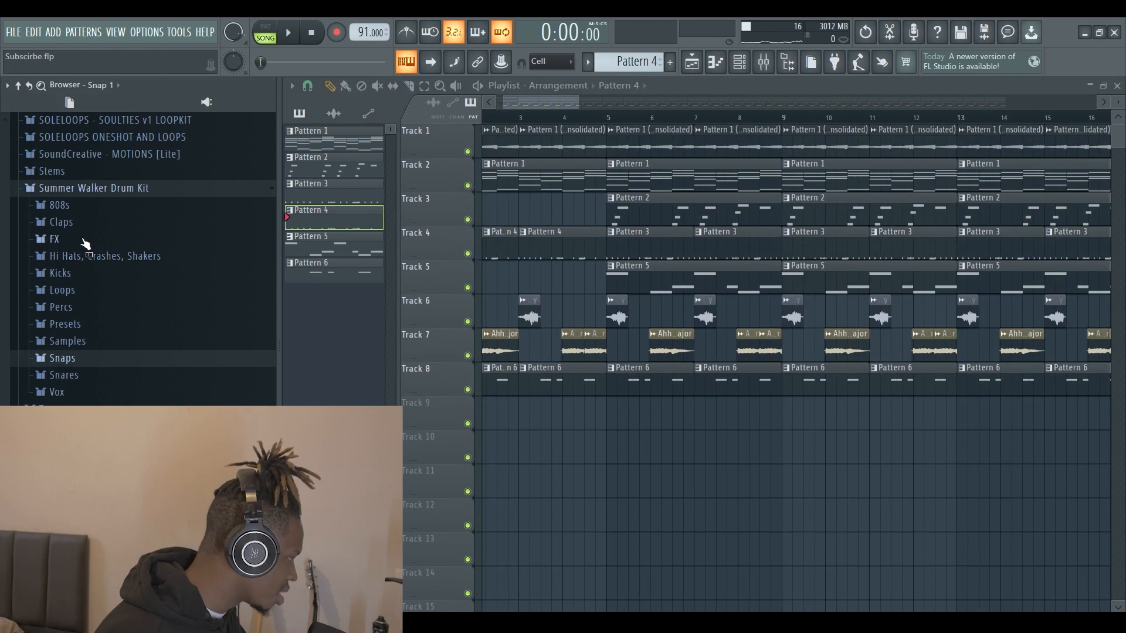
pyautogui.click(87, 256)
pyautogui.click(79, 290)
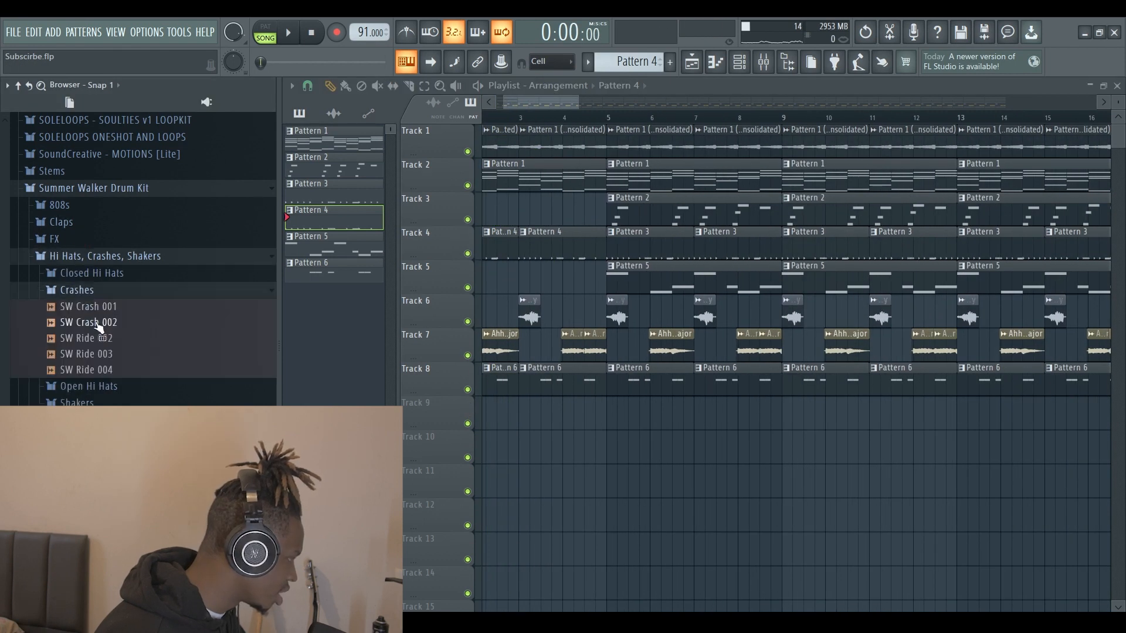
pyautogui.click(83, 386)
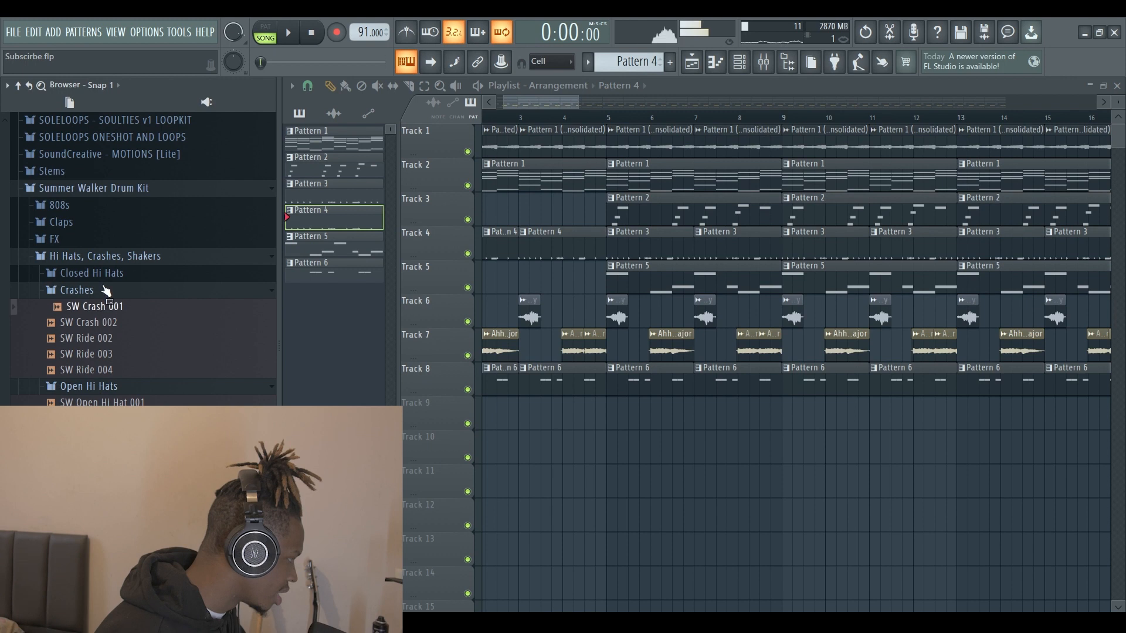
pyautogui.moveTo(94, 315); pyautogui.dragTo(604, 414)
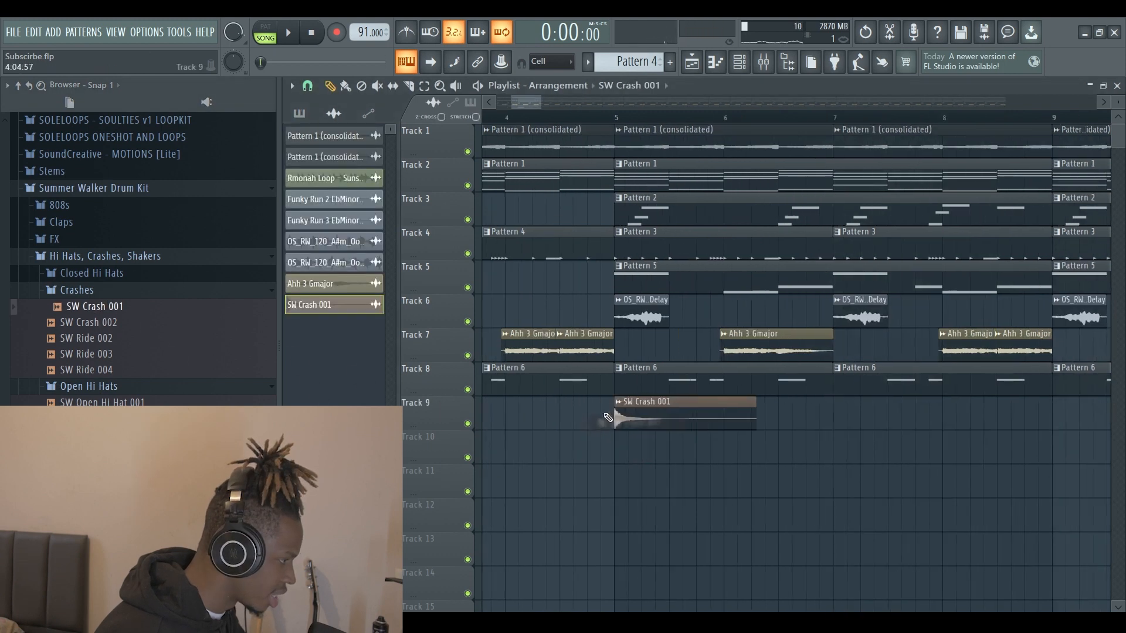
# Step: Lower the volume of the SW Crash 001 audio clip while the song plays
pyautogui.scroll(3, 604, 415)
pyautogui.press('space')
pyautogui.doubleClick(701, 419)
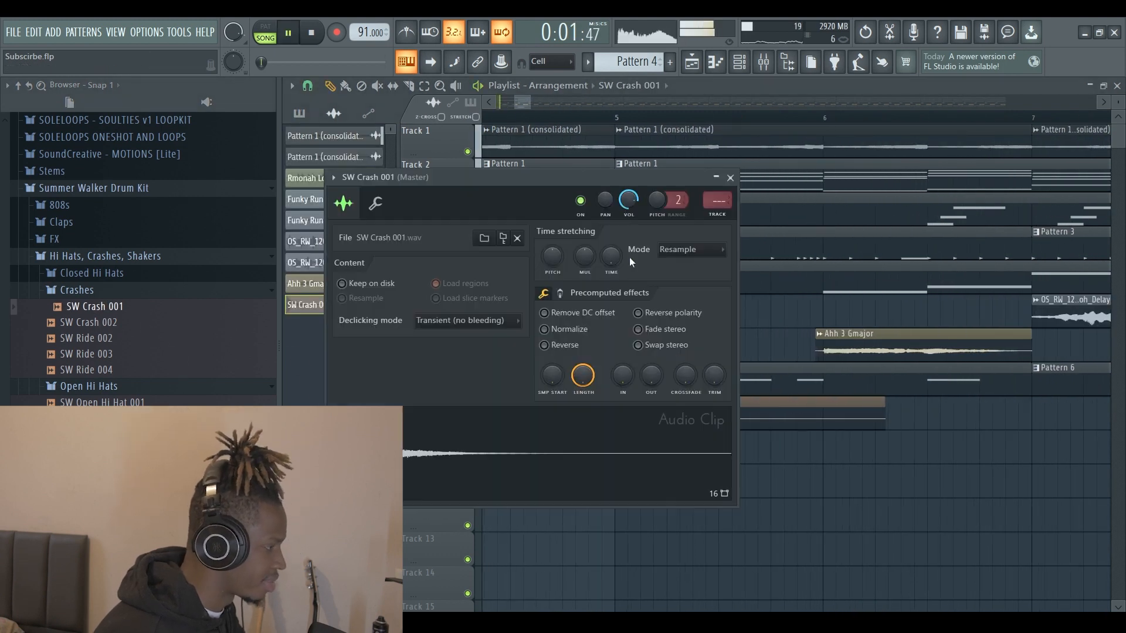
pyautogui.rightClick(821, 469)
pyautogui.scroll(-7, 851, 497)
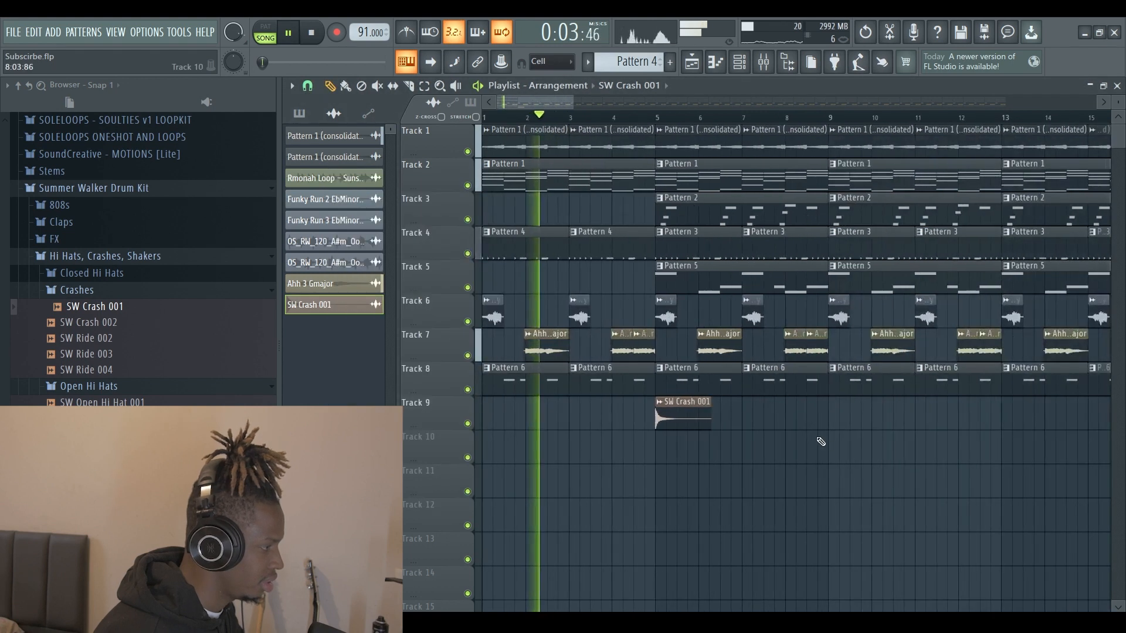
# Step: Delete the two Pattern 2 clips on Track 3 in bars 5–12
pyautogui.rightClick(651, 214)
pyautogui.rightClick(719, 216)
pyautogui.scroll(3, 592, 234)
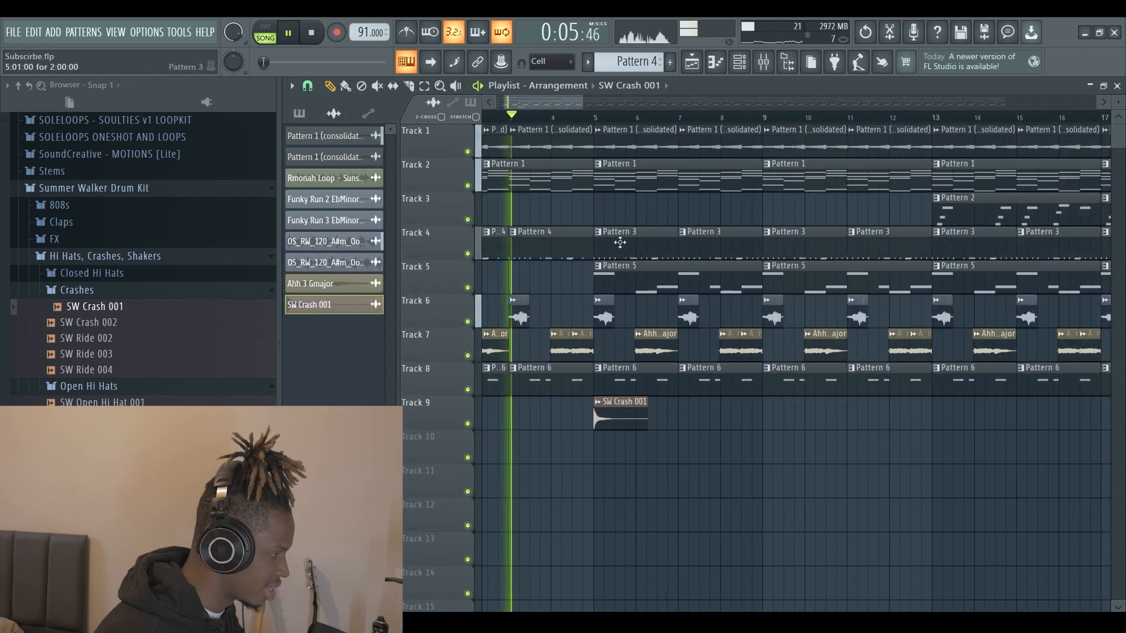
# Step: Remove the Pattern 5, vocal chop and Pattern 6 clips from Tracks 5–8 in bars 5–8
pyautogui.scroll(-3, 619, 241)
pyautogui.scroll(3, 616, 242)
pyautogui.scroll(-3, 604, 239)
pyautogui.scroll(2, 598, 235)
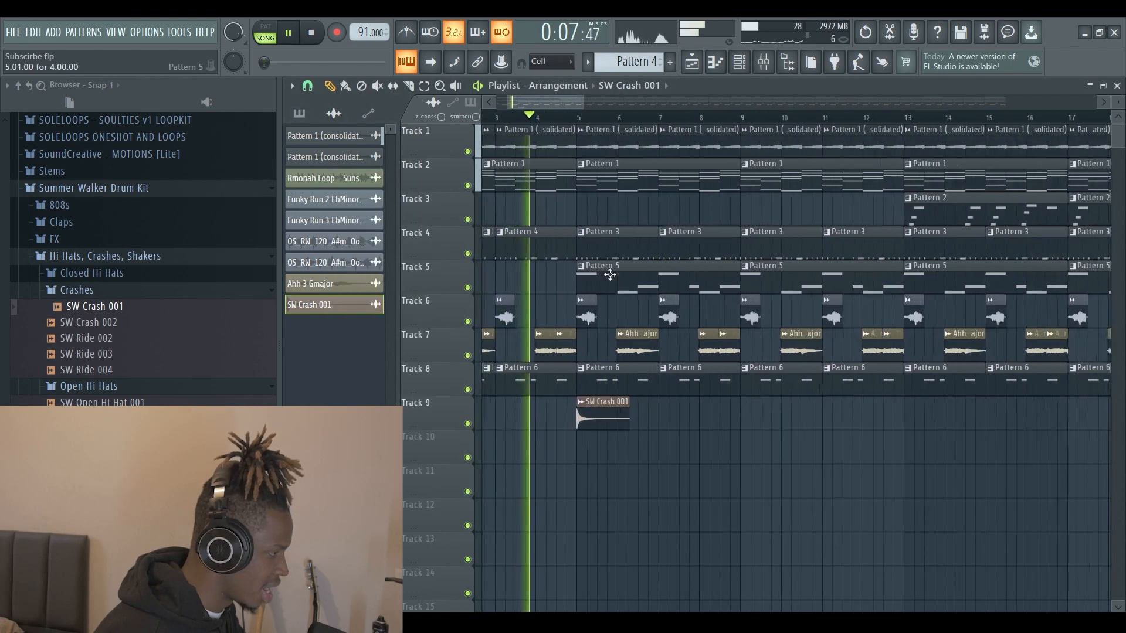
pyautogui.scroll(-2, 613, 267)
pyautogui.scroll(2, 613, 267)
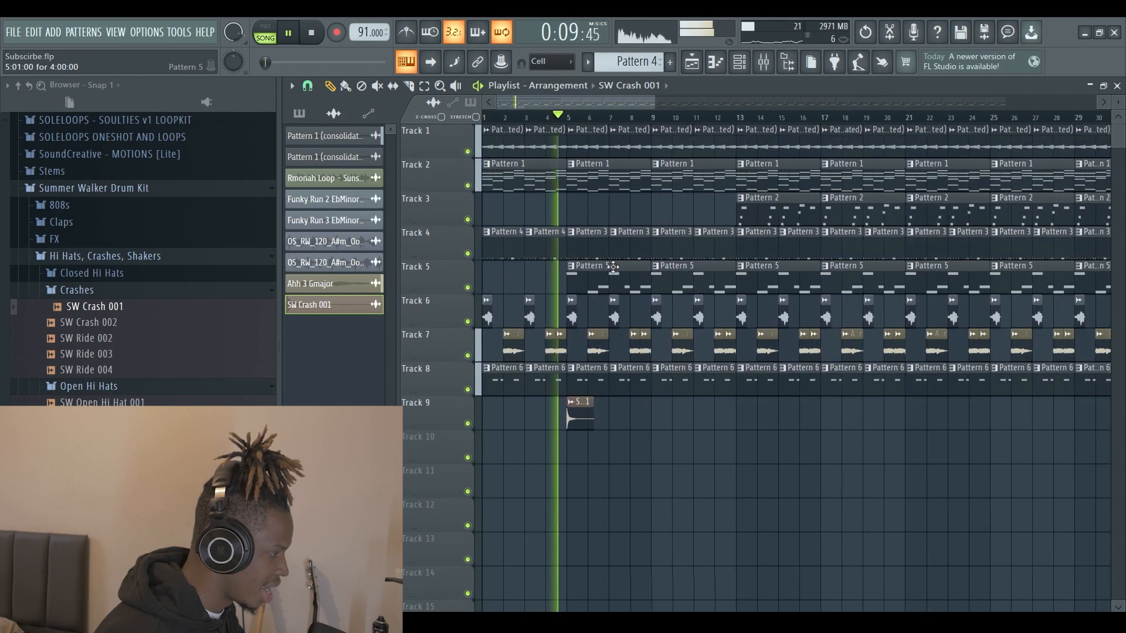
pyautogui.rightClick(597, 344)
pyautogui.rightClick(624, 315)
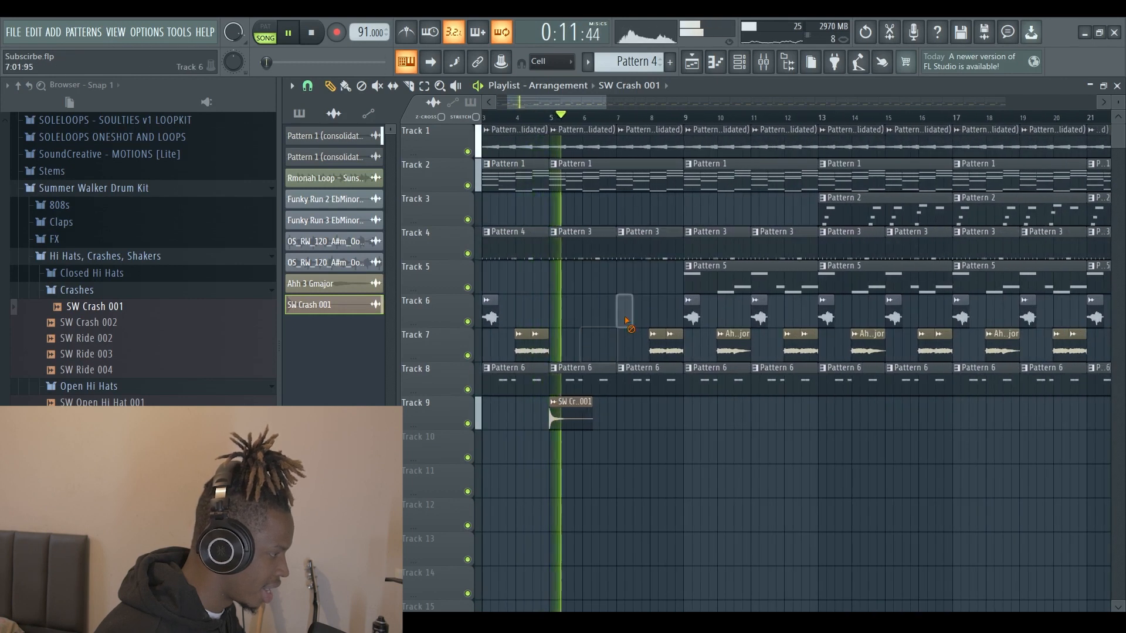
pyautogui.rightClick(657, 345)
pyautogui.rightClick(561, 373)
pyautogui.rightClick(642, 378)
pyautogui.scroll(-2, 644, 378)
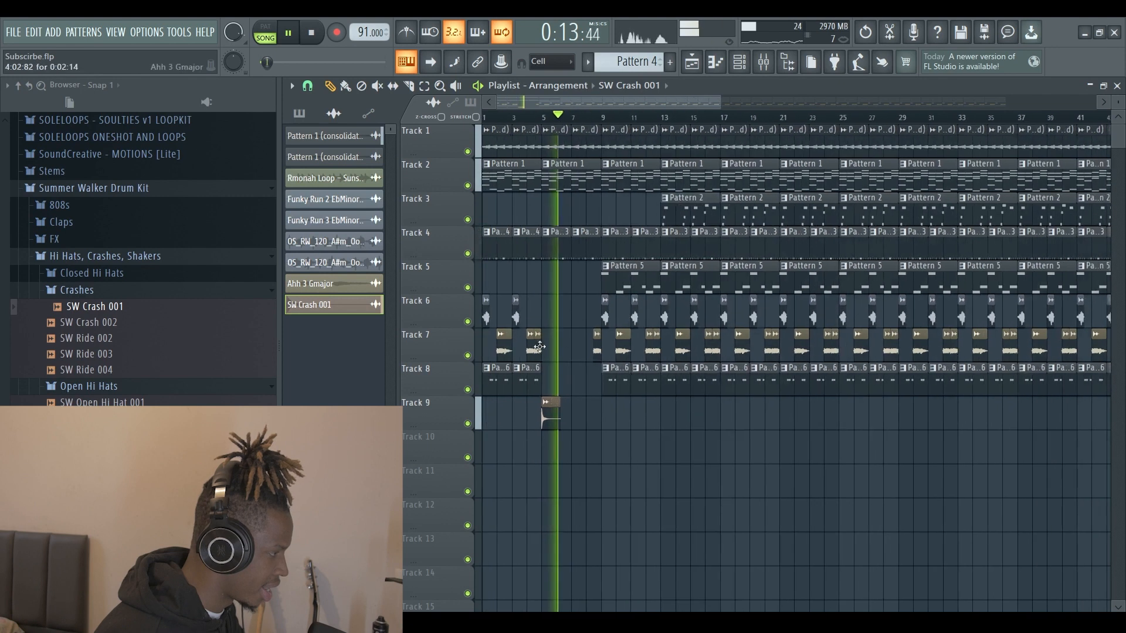
# Step: Clear Tracks 5 and 6 through bar 12 and Tracks 3, 7 and 8 through bar 20, and repeat SW Crash 001 at bar 13
pyautogui.rightClick(669, 380)
pyautogui.rightClick(724, 383)
pyautogui.press('space')
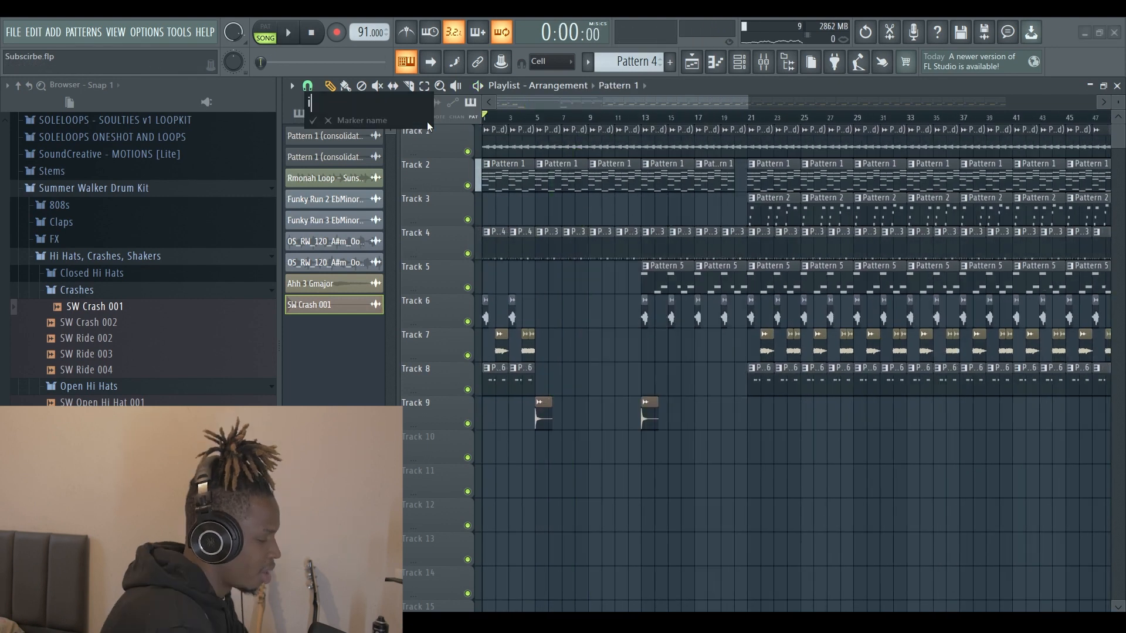
# Step: Add the timeline markers "intro" at bar 1 and "verse 1" at bar 5
pyautogui.scroll(3, 427, 121)
pyautogui.scroll(-2, 499, 140)
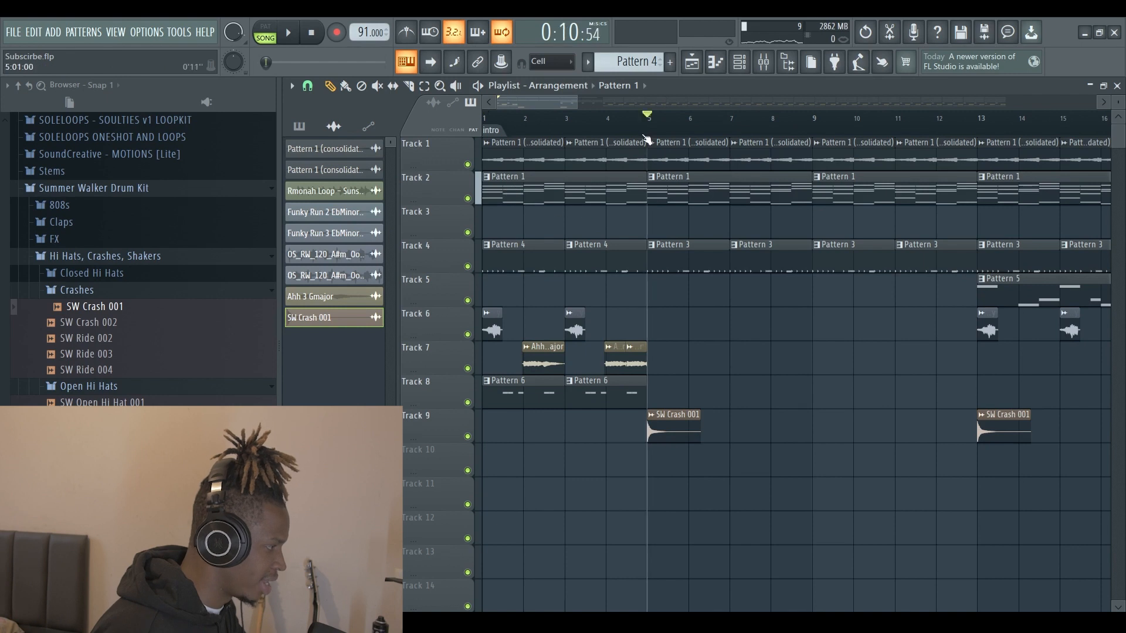
pyautogui.write('versw 1')
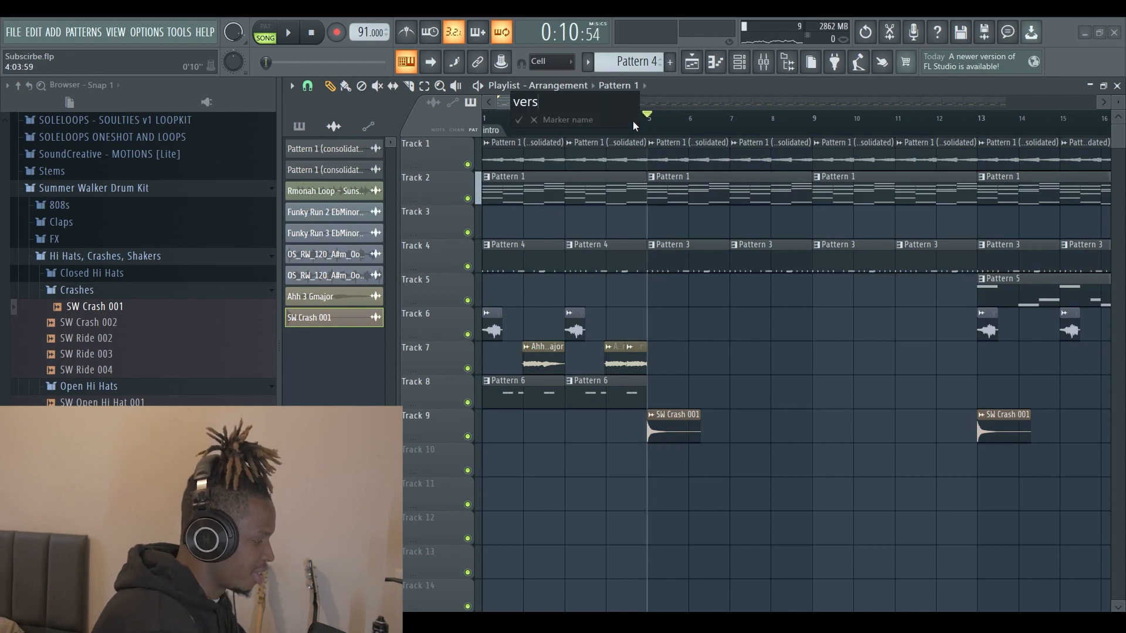
pyautogui.press('BackSpace')
pyautogui.press('BackSpace')
pyautogui.press('BackSpace')
pyautogui.write('w')
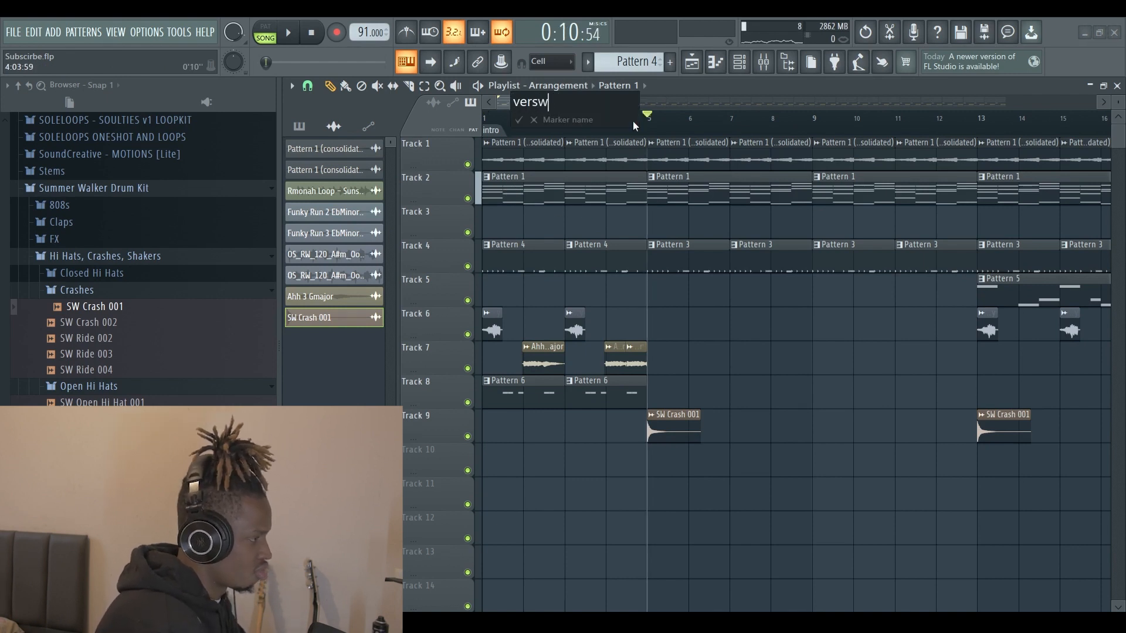
pyautogui.press('BackSpace')
pyautogui.write('e 1')
pyautogui.press('Return')
# Step: Add a timeline marker named "pre" at bar 13
pyautogui.scroll(-2, 638, 127)
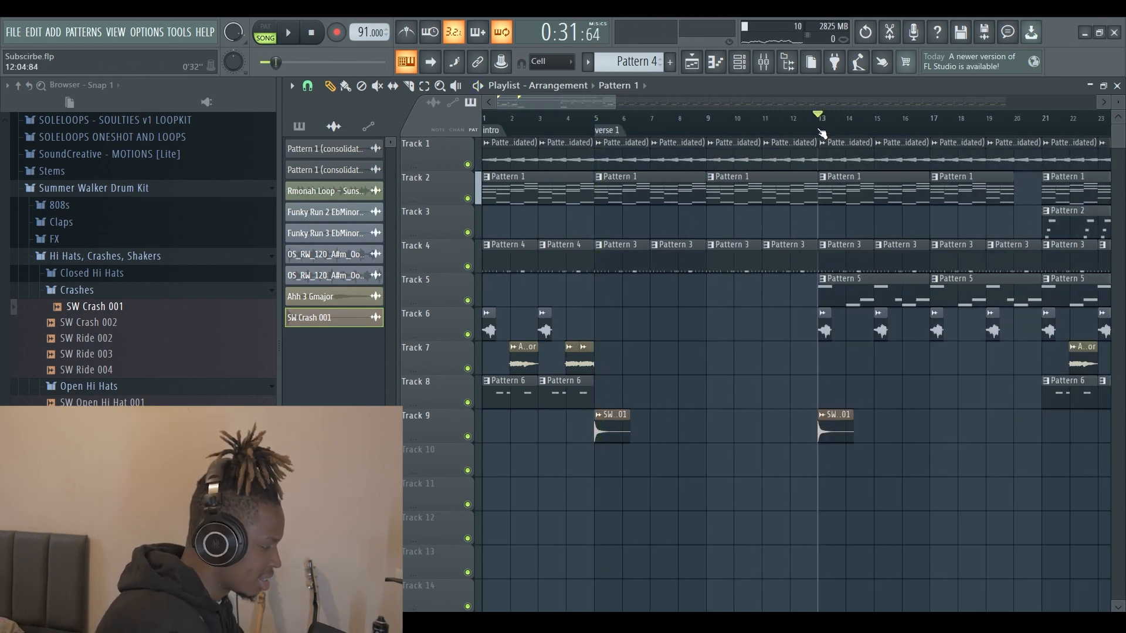
pyautogui.write('pre')
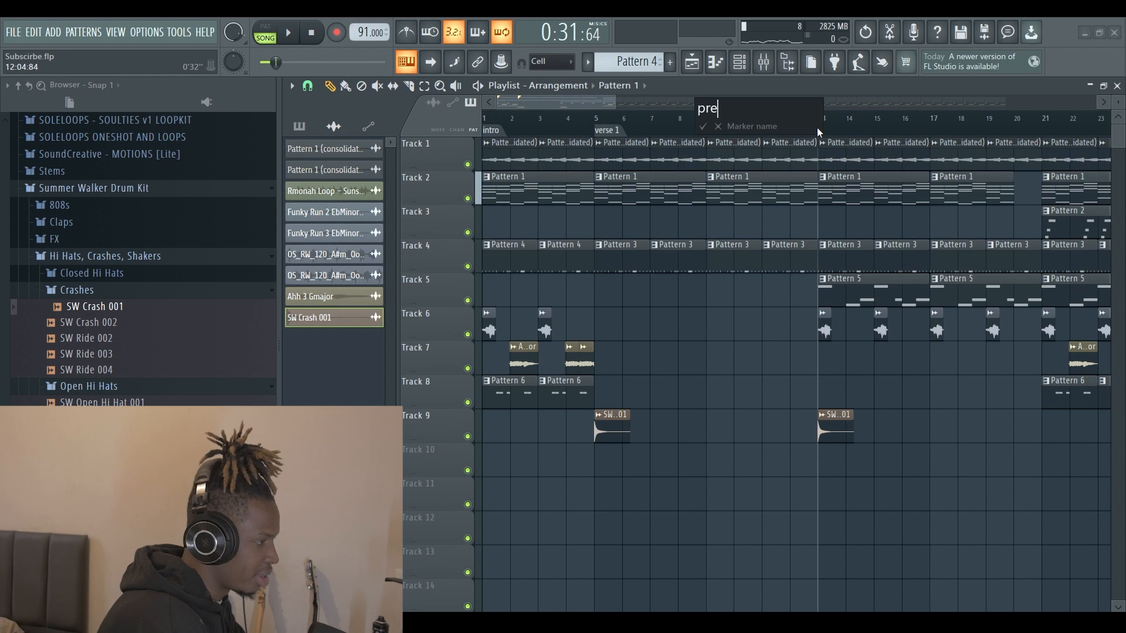
pyautogui.press('Return')
# Step: Play back the arrangement from the "pre" marker at bar 13
pyautogui.press('space')
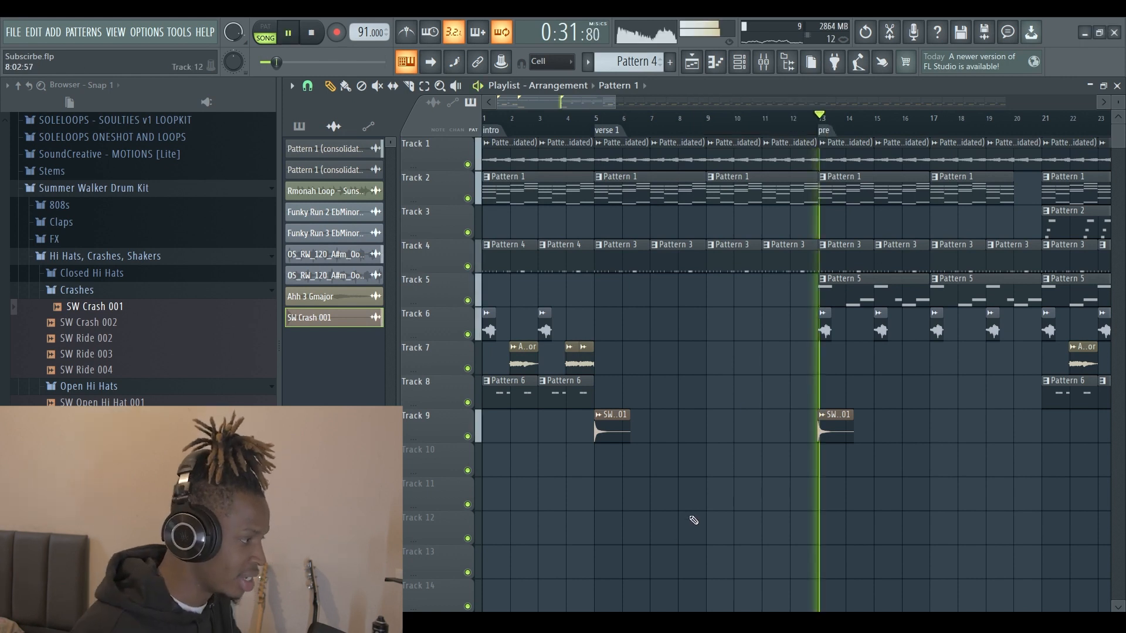
pyautogui.scroll(-2, 784, 364)
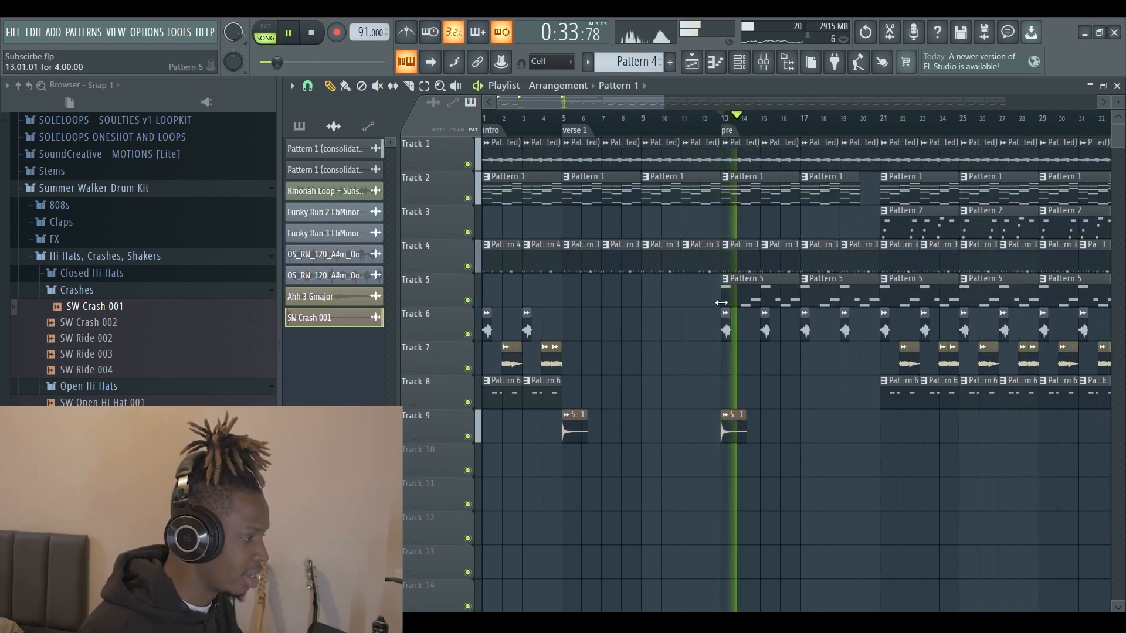
pyautogui.press('space')
pyautogui.scroll(-2, 845, 437)
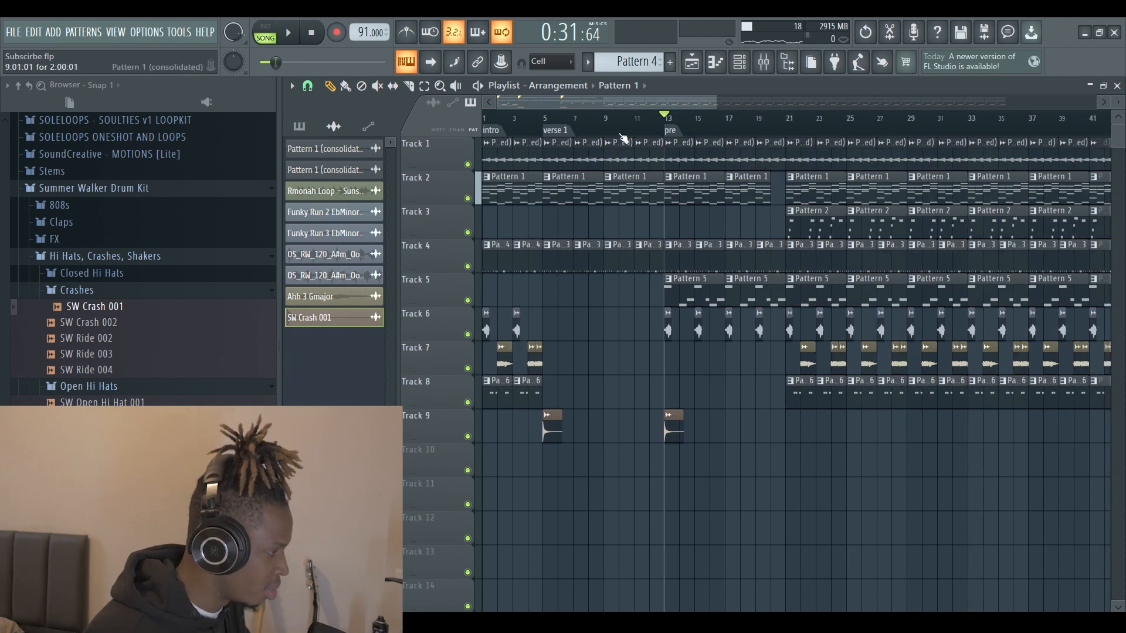
pyautogui.press('space')
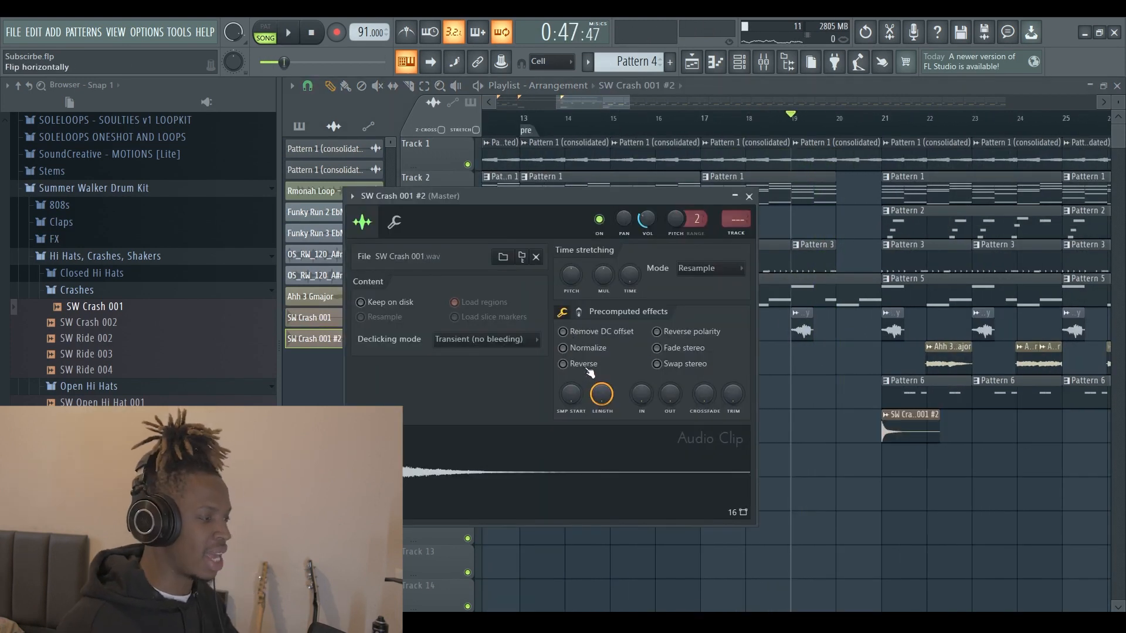
# Step: Reverse the SW Crash 001 #2 clip and move it earlier on Track 9 so it swells into bar 21
pyautogui.click(589, 369)
pyautogui.press('Escape')
pyautogui.keyDown('ctrl'); pyautogui.scroll(4, 888, 440); pyautogui.keyUp('ctrl')
pyautogui.moveTo(926, 440); pyautogui.dragTo(861, 442)
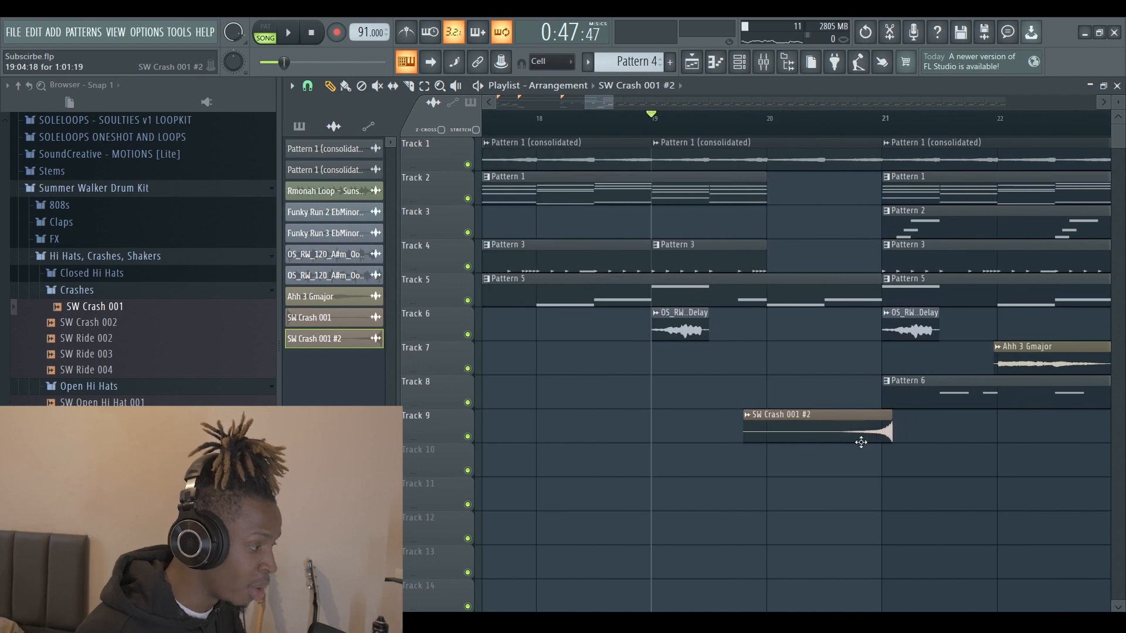
# Step: Clear Tracks 2–8 in bars 29–32 and mark bar 21 as "chorus" and bar 29 as "verse 2"
pyautogui.keyDown('ctrl'); pyautogui.scroll(3, 851, 439); pyautogui.keyUp('ctrl')
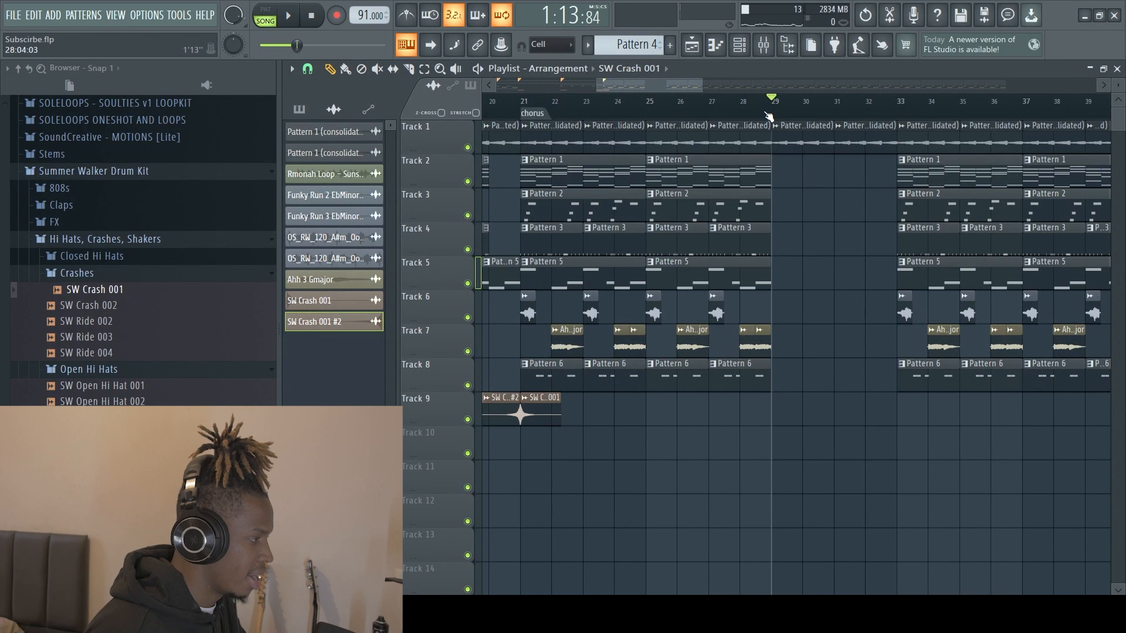
pyautogui.keyDown('ctrl'); pyautogui.scroll(-2, 767, 115); pyautogui.keyUp('ctrl')
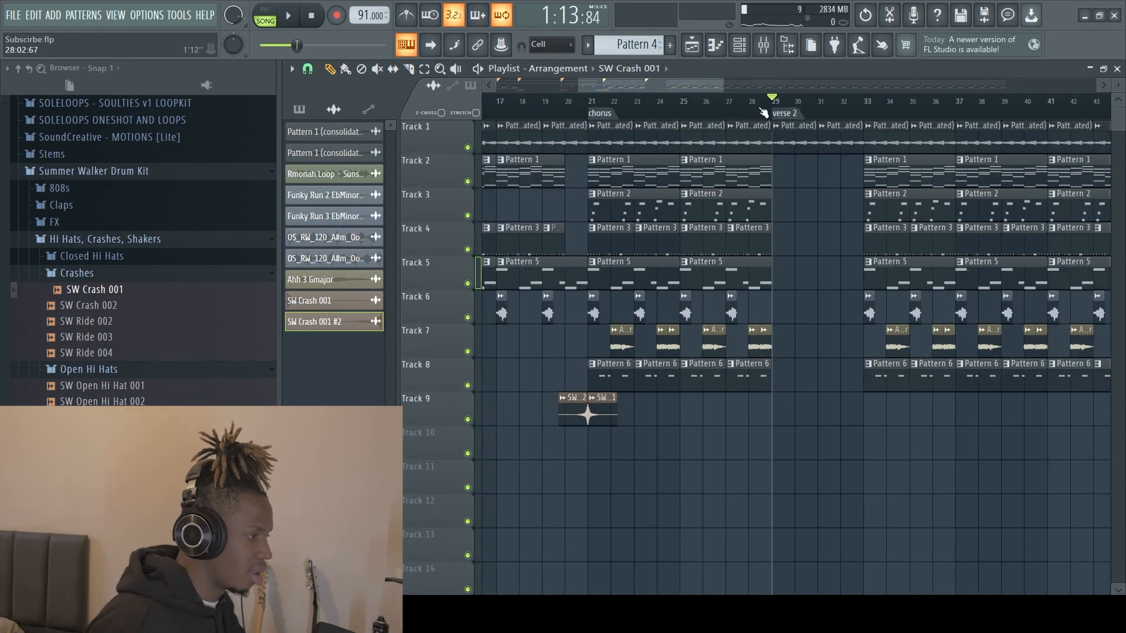
# Step: Copy the Tracks 2–8 clips from bars 33–36 into the empty verse 2 section starting at bar 29
pyautogui.keyDown('ctrl'); pyautogui.scroll(2, 820, 265); pyautogui.keyUp('ctrl')
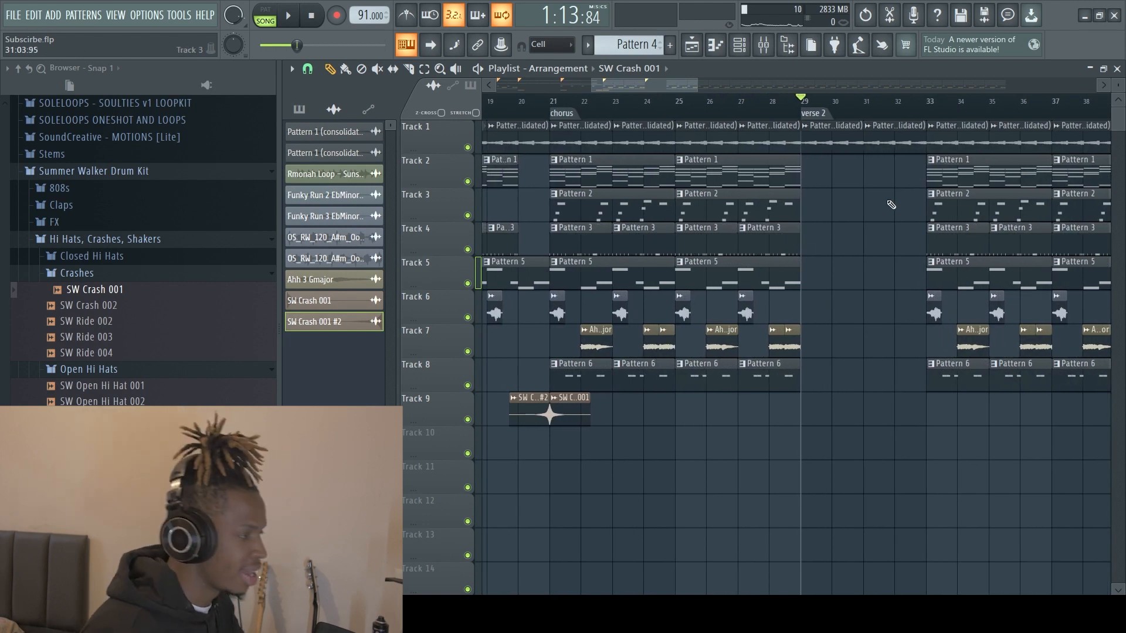
pyautogui.keyDown('ctrl'); pyautogui.scroll(3, 889, 186); pyautogui.keyUp('ctrl')
pyautogui.keyDown('ctrl'); pyautogui.scroll(-6, 897, 193); pyautogui.keyUp('ctrl')
pyautogui.keyDown('ctrl'); pyautogui.moveTo(898, 154); pyautogui.dragTo(980, 387); pyautogui.keyUp('ctrl')
pyautogui.keyDown('ctrl'); pyautogui.scroll(4, 967, 373); pyautogui.keyUp('ctrl')
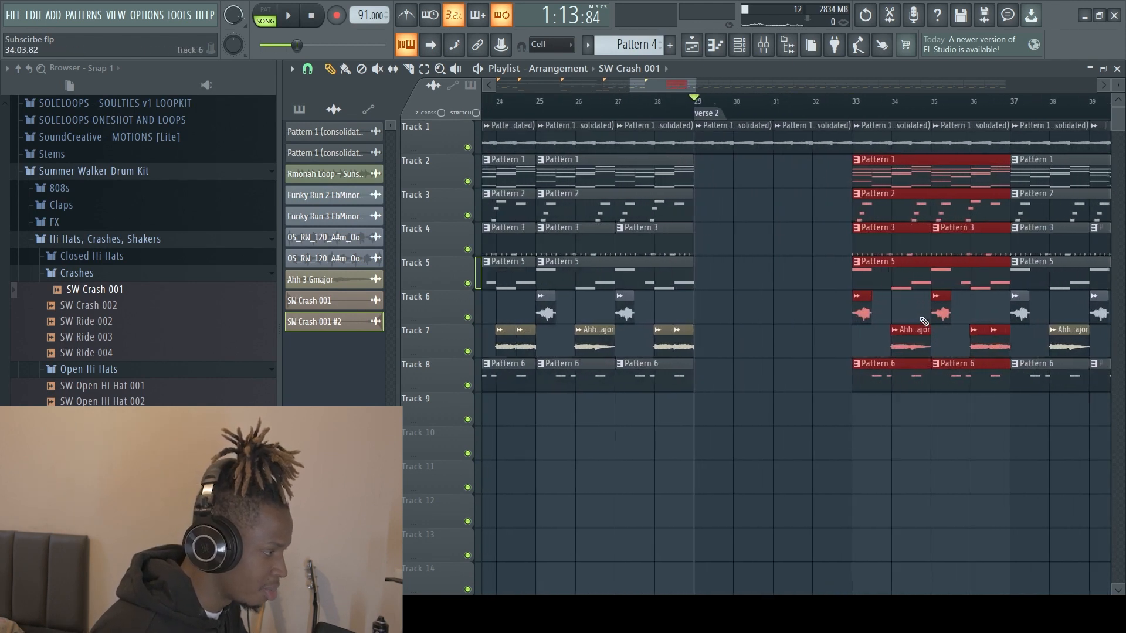
pyautogui.moveTo(924, 321); pyautogui.dragTo(700, 321)
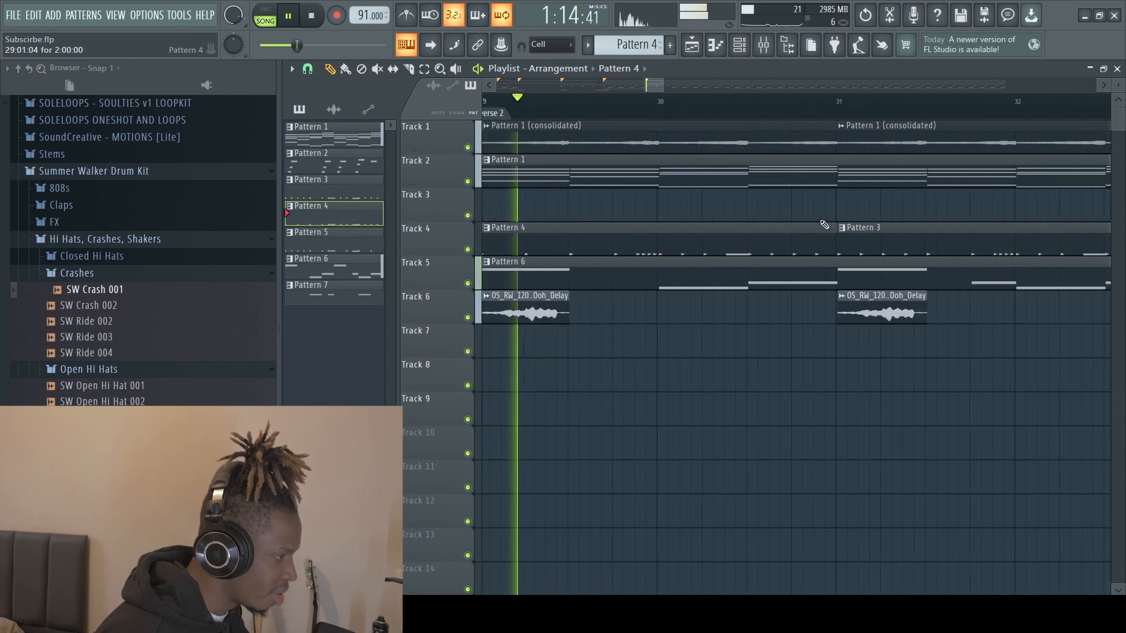
# Step: Slice the verse 2 clips on Tracks 1, 2 and 5 to leave a short gap just before bar 31
pyautogui.keyDown('ctrl'); pyautogui.moveTo(826, 201); pyautogui.dragTo(821, 148); pyautogui.keyUp('ctrl')
pyautogui.keyDown('ctrl'); pyautogui.click(813, 200); pyautogui.keyUp('ctrl')
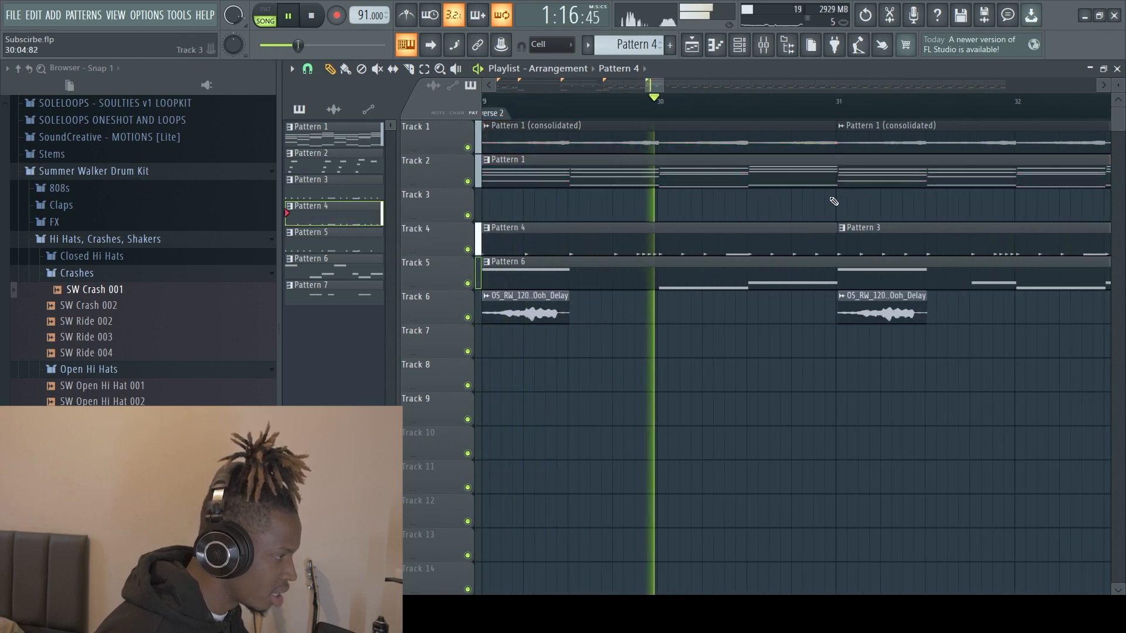
pyautogui.keyDown('ctrl'); pyautogui.moveTo(834, 201); pyautogui.dragTo(832, 168); pyautogui.keyUp('ctrl')
pyautogui.press('space')
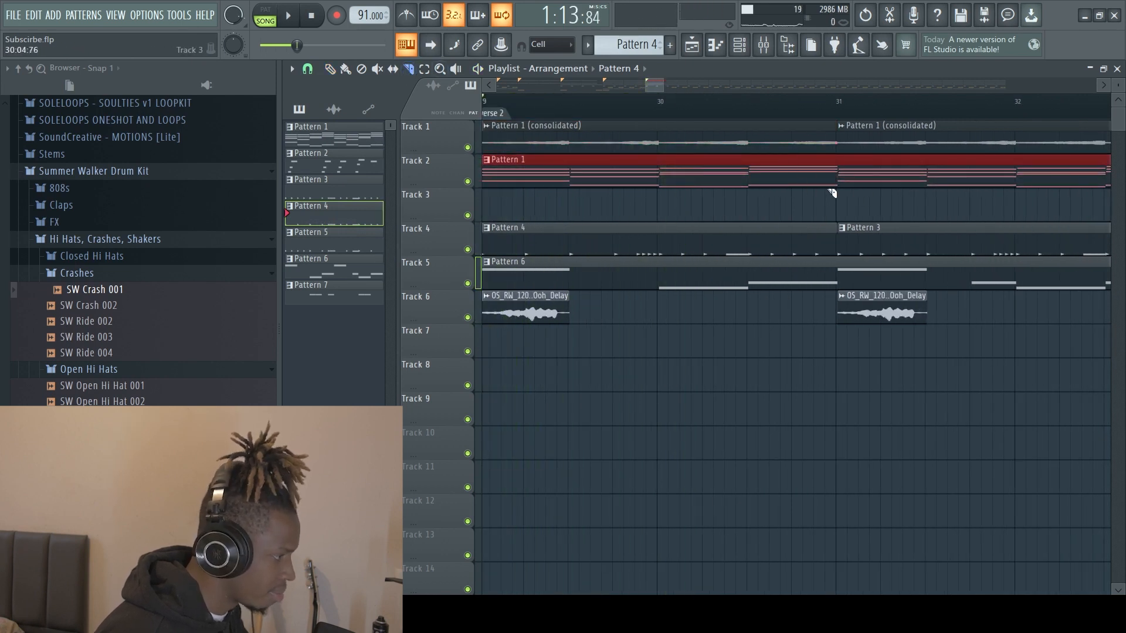
pyautogui.click(753, 183)
pyautogui.click(835, 180)
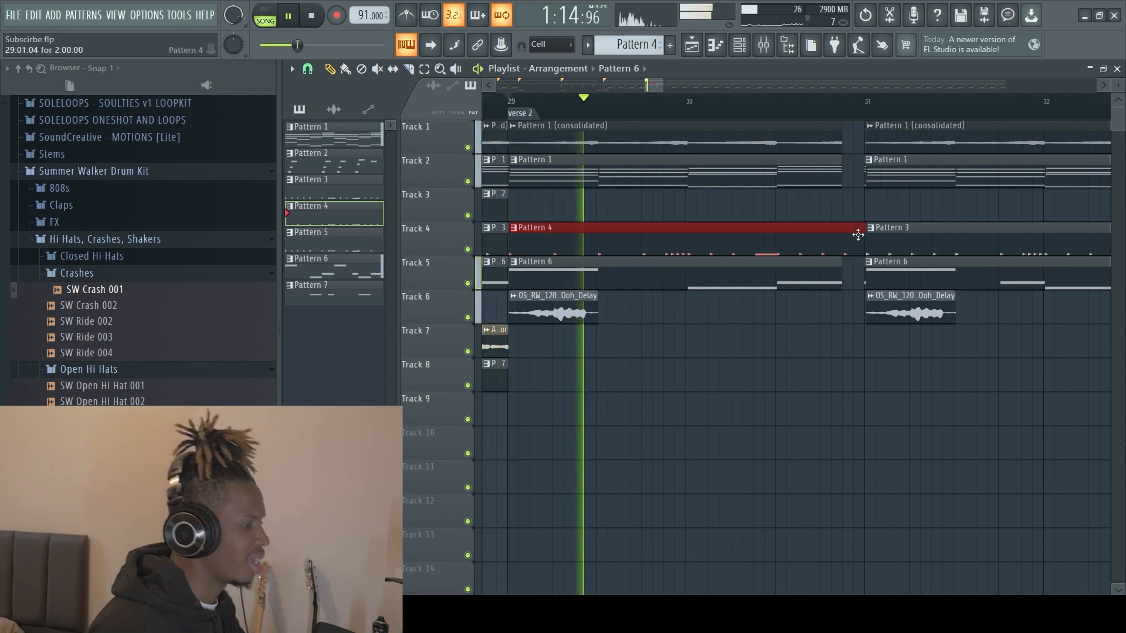
# Step: Listen to verse 2 through the gap before bar 31 and review the surrounding arrangement
pyautogui.scroll(-5, 859, 234)
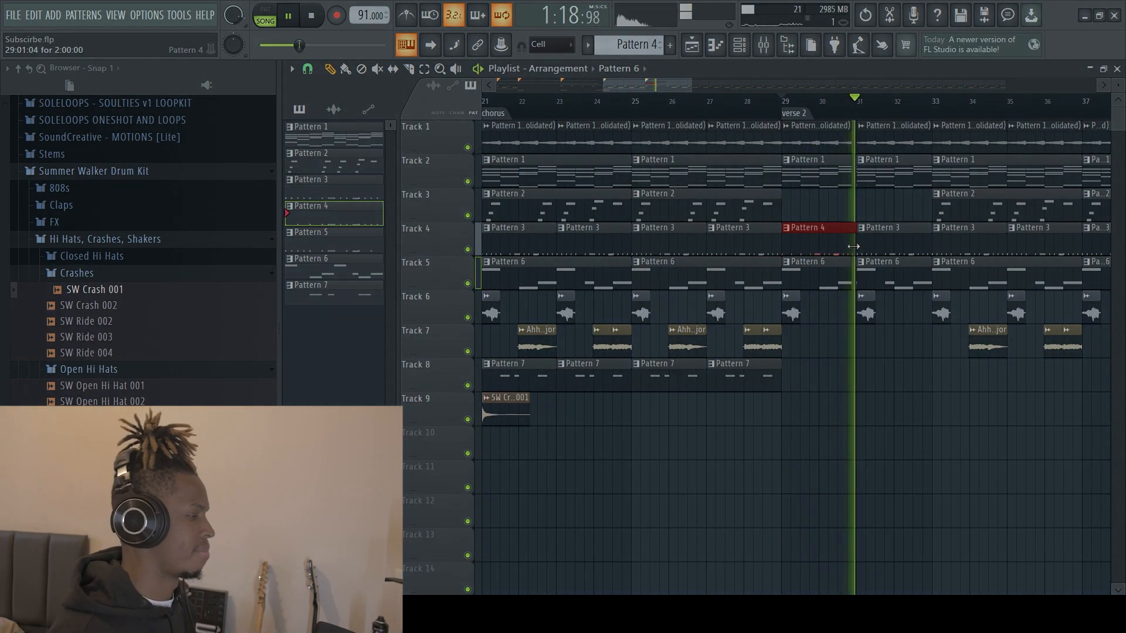
pyautogui.scroll(-3, 857, 246)
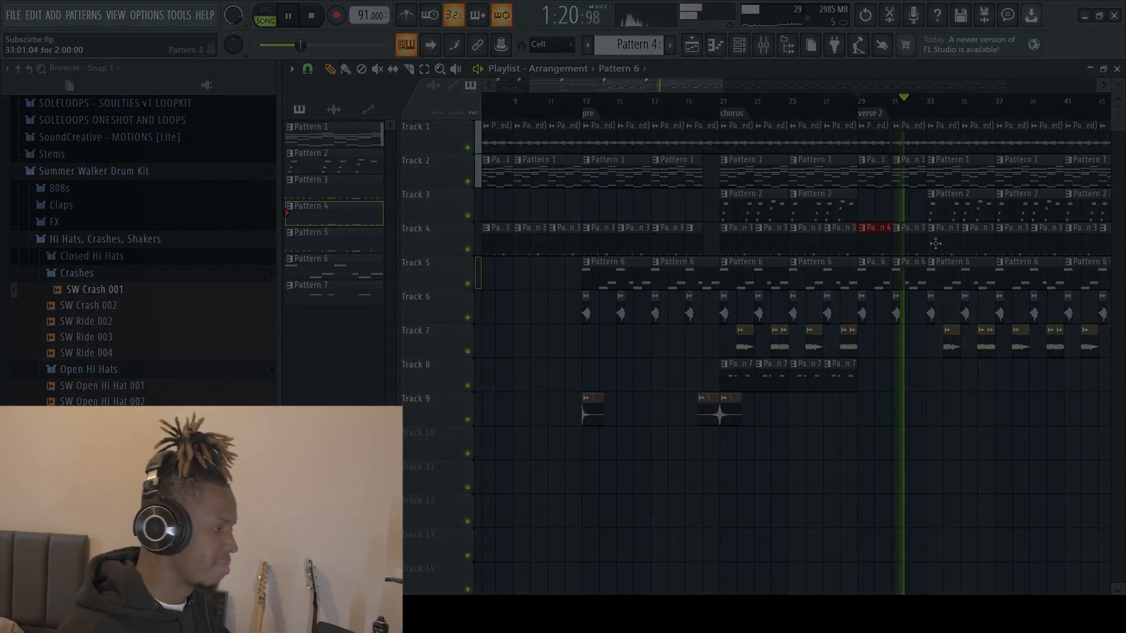
pyautogui.scroll(5, 926, 282)
pyautogui.scroll(-4, 925, 270)
pyautogui.scroll(2, 925, 264)
pyautogui.scroll(-2, 930, 259)
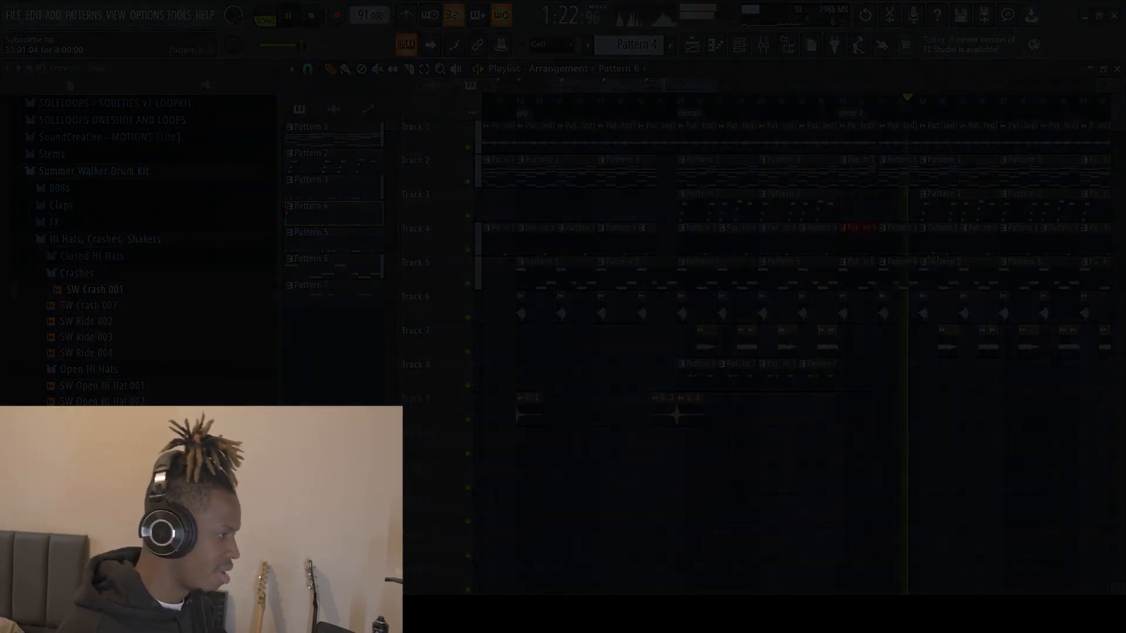